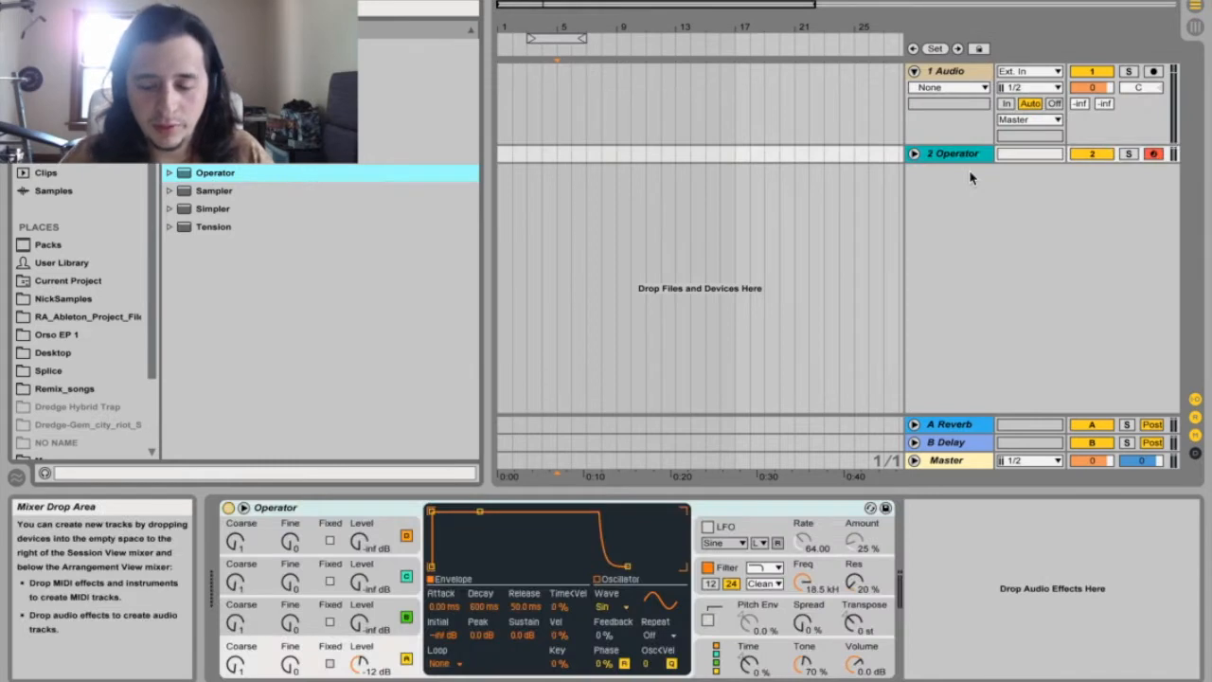
Delete the empty audio track and create a four-bar MIDI clip at the start of the Operator track.
left_click(964, 74)
key("Delete")
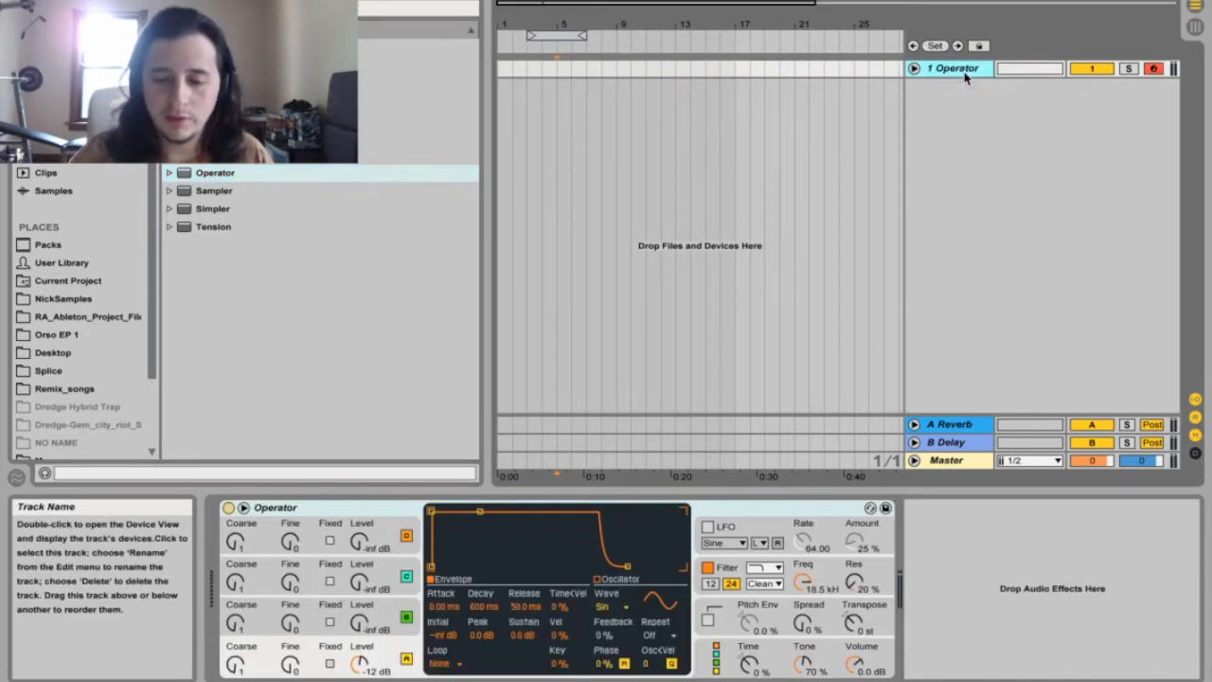
left_click_drag(501, 117, 613, 120)
key("super+shift+m")
double_click(596, 63)
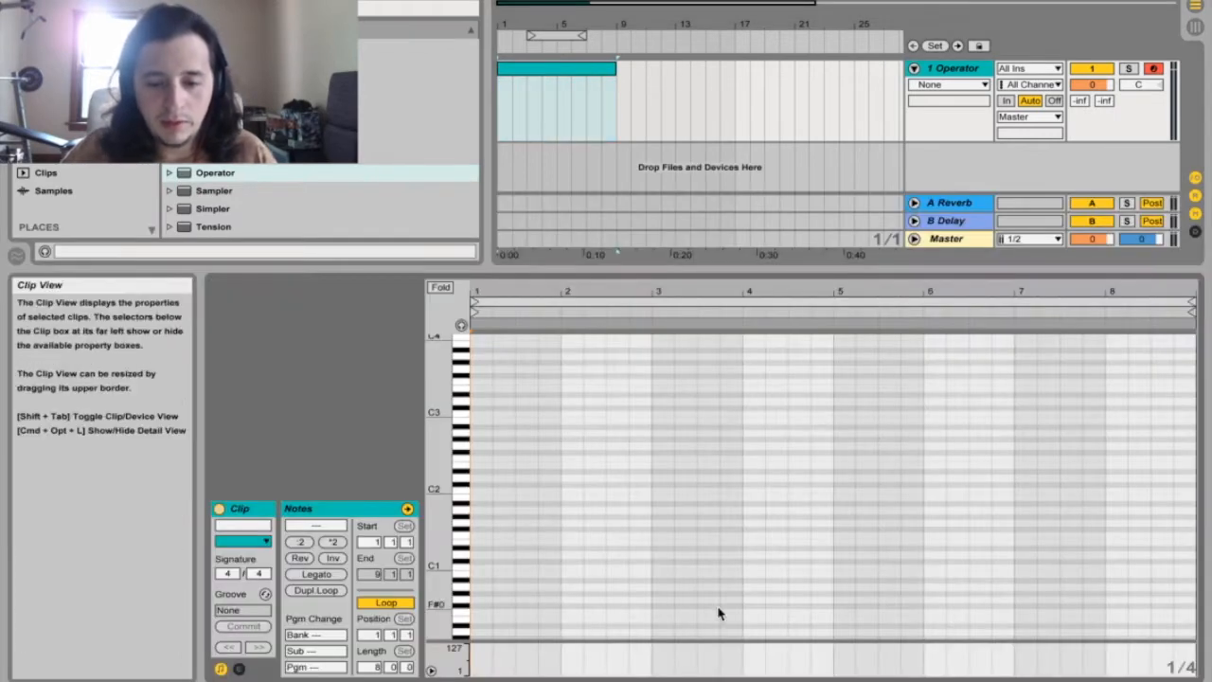
left_click_drag(615, 64, 555, 64)
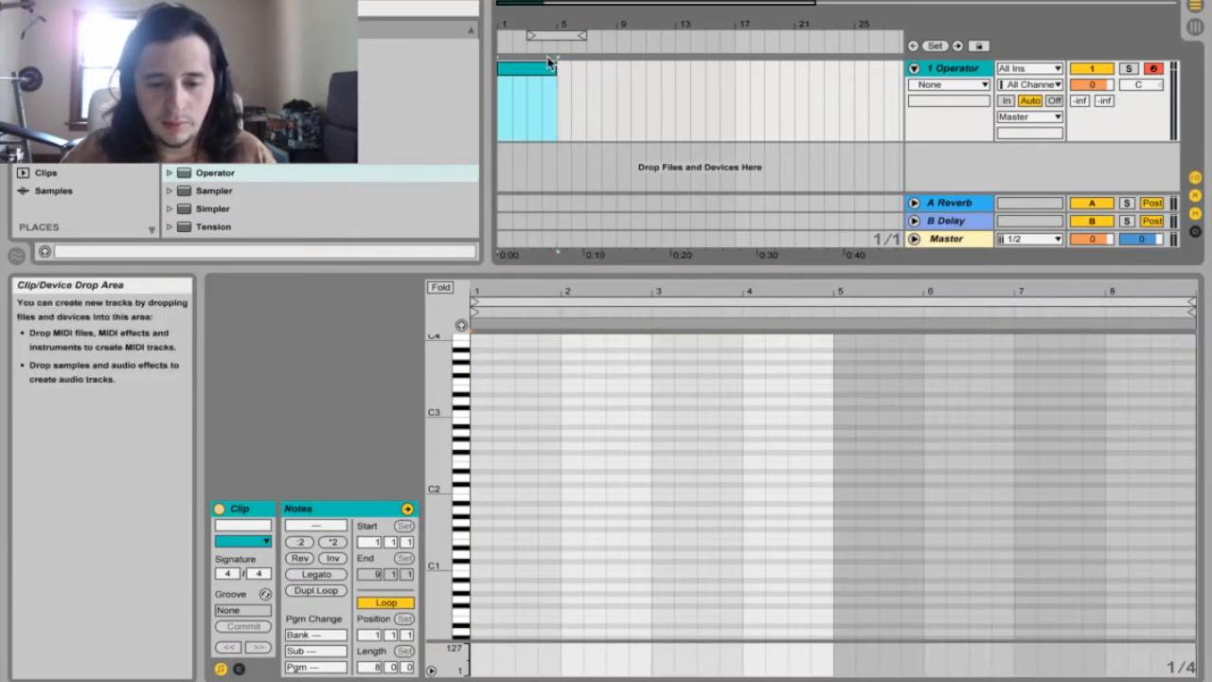
Add an F1 note spanning the clip's four bars and play it back briefly.
left_click_drag(539, 23, 536, 119)
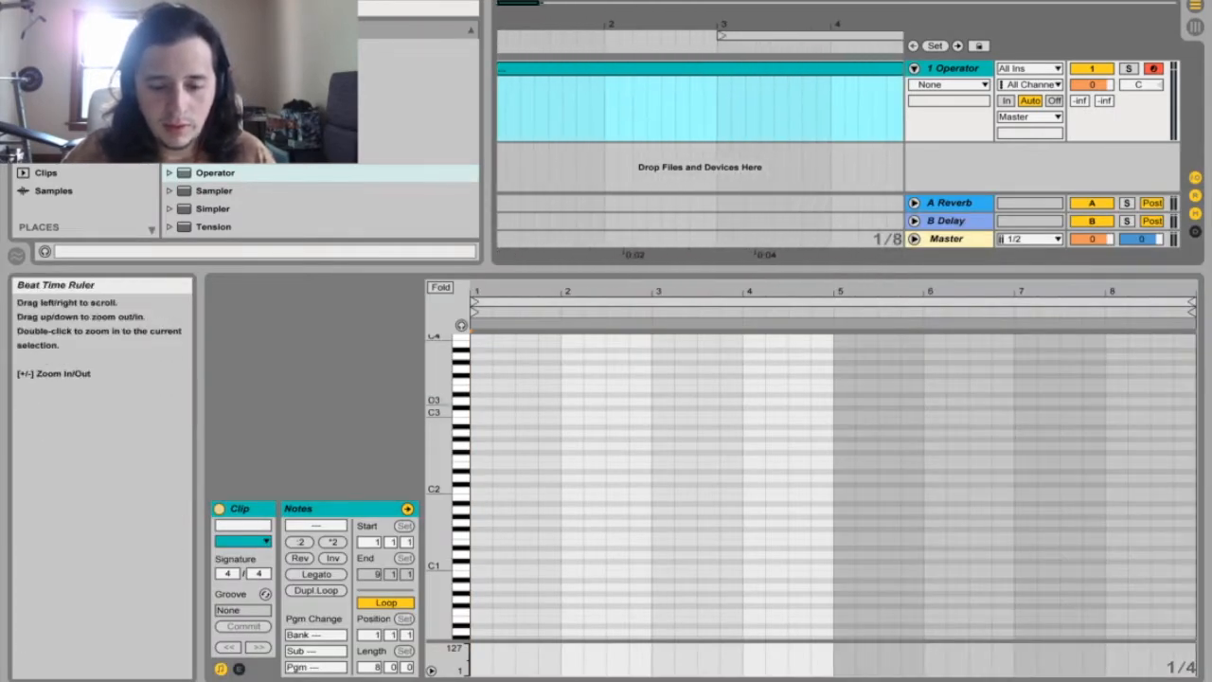
double_click(479, 535)
left_click_drag(488, 535, 828, 522)
key("space")
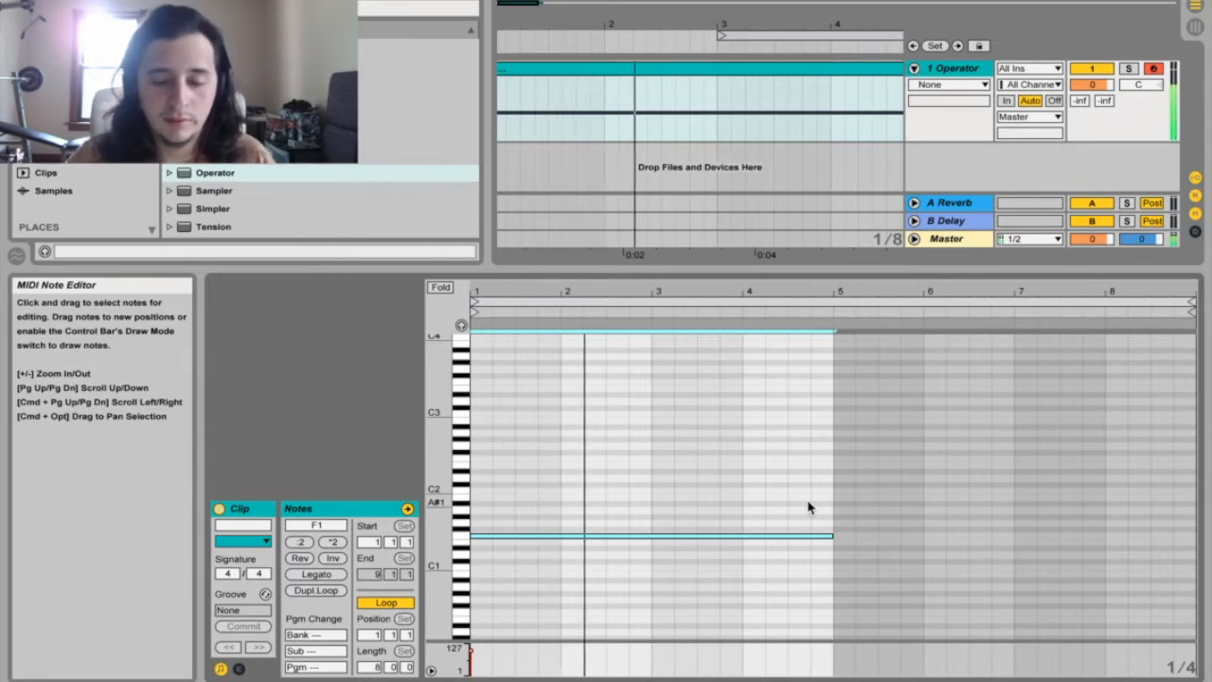
key("space")
left_click_drag(687, 455, 715, 641)
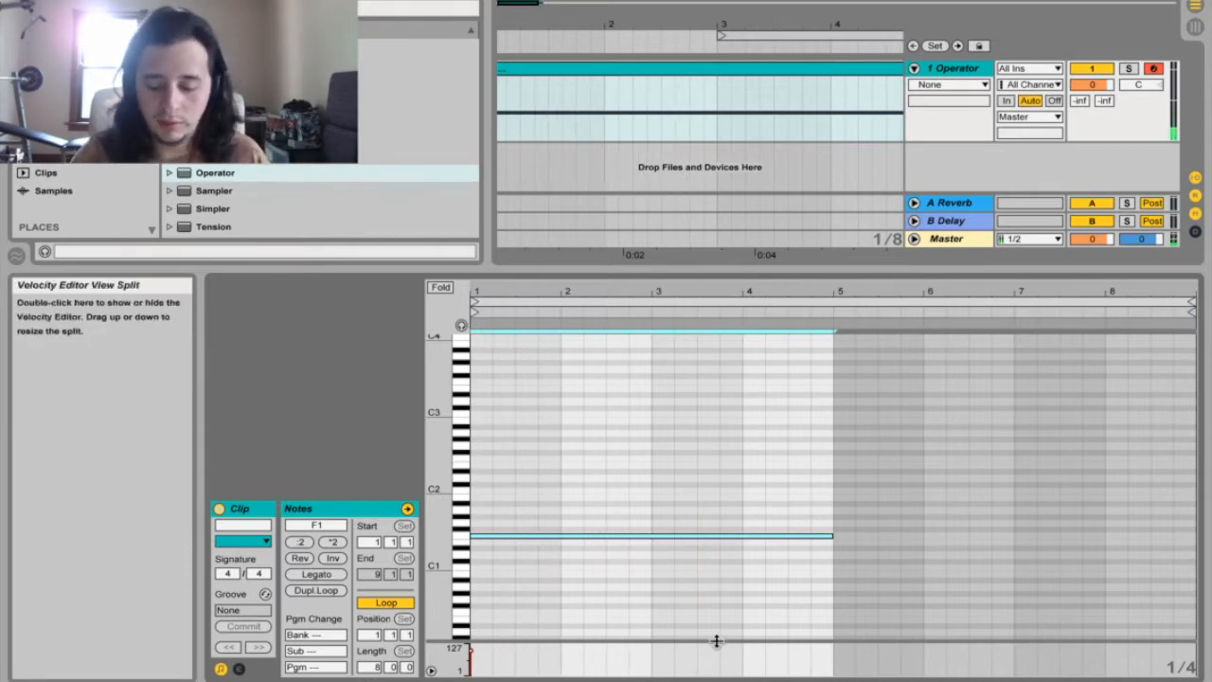
Audition the note in other octaves, up to F3 and down to F0, and return it to F1.
key("shift+Up")
key("space")
key("shift+Up")
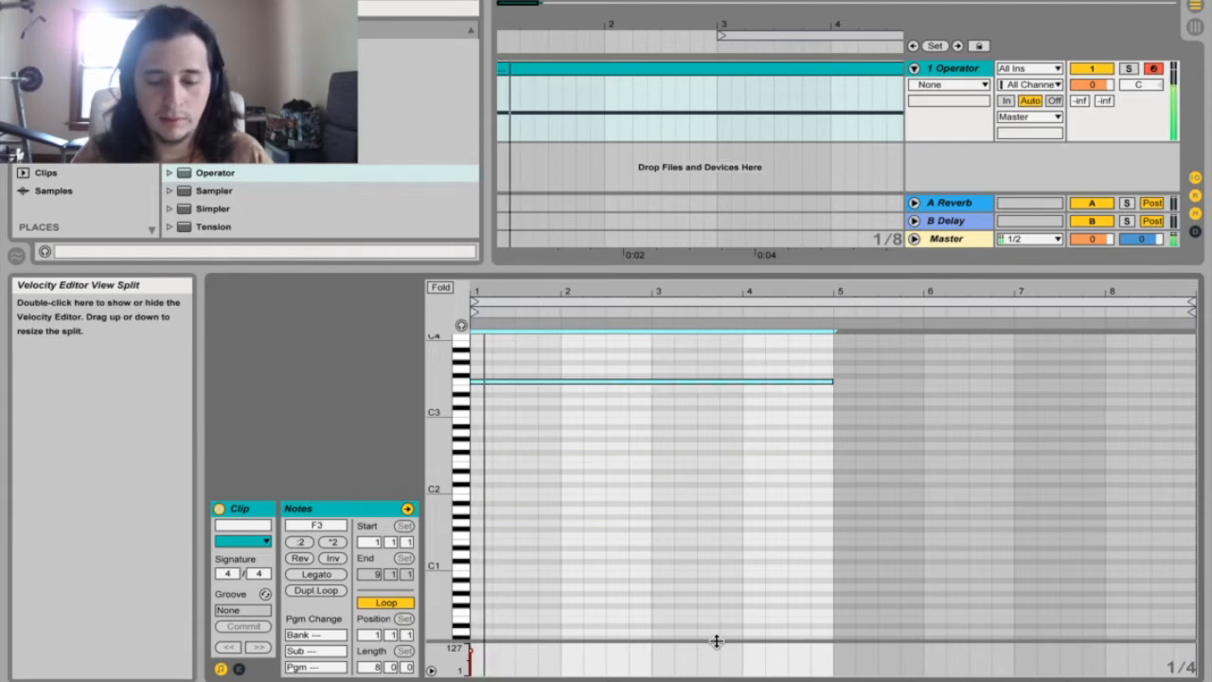
key("shift+Down")
key("shift+Down")
key("shift+Down")
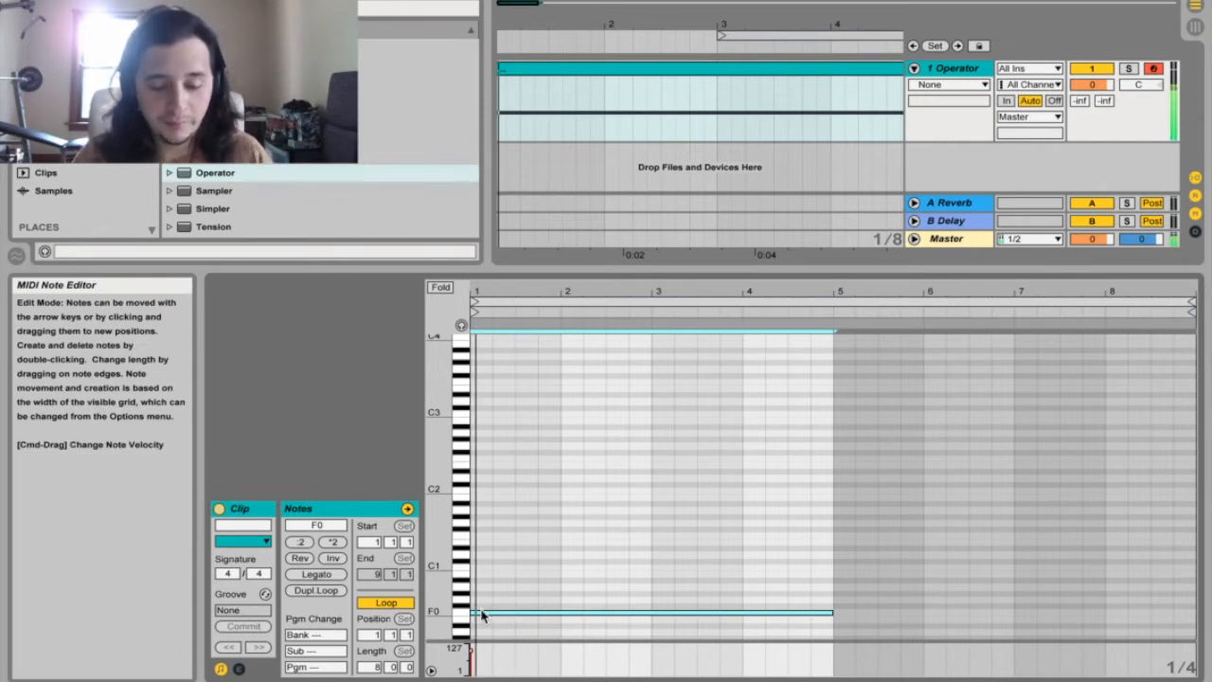
key("shift+Up")
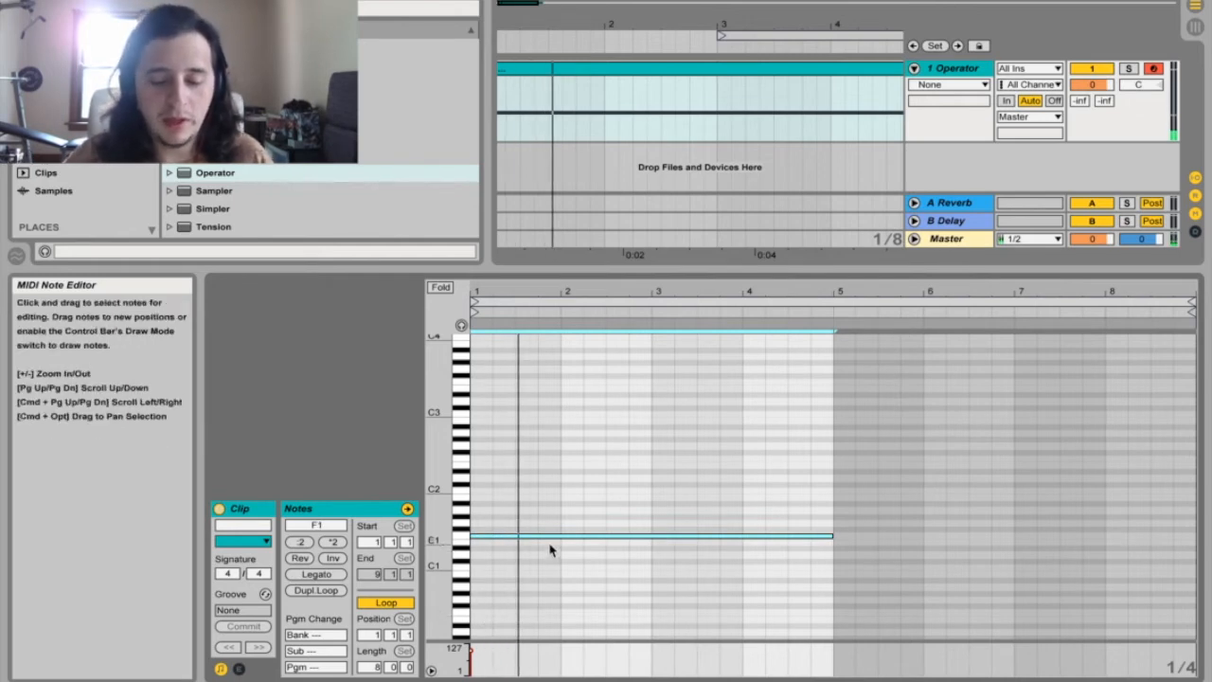
Load the Multiband Dynamics audio effect after Operator and turn off its high and mid bands.
double_click(957, 68)
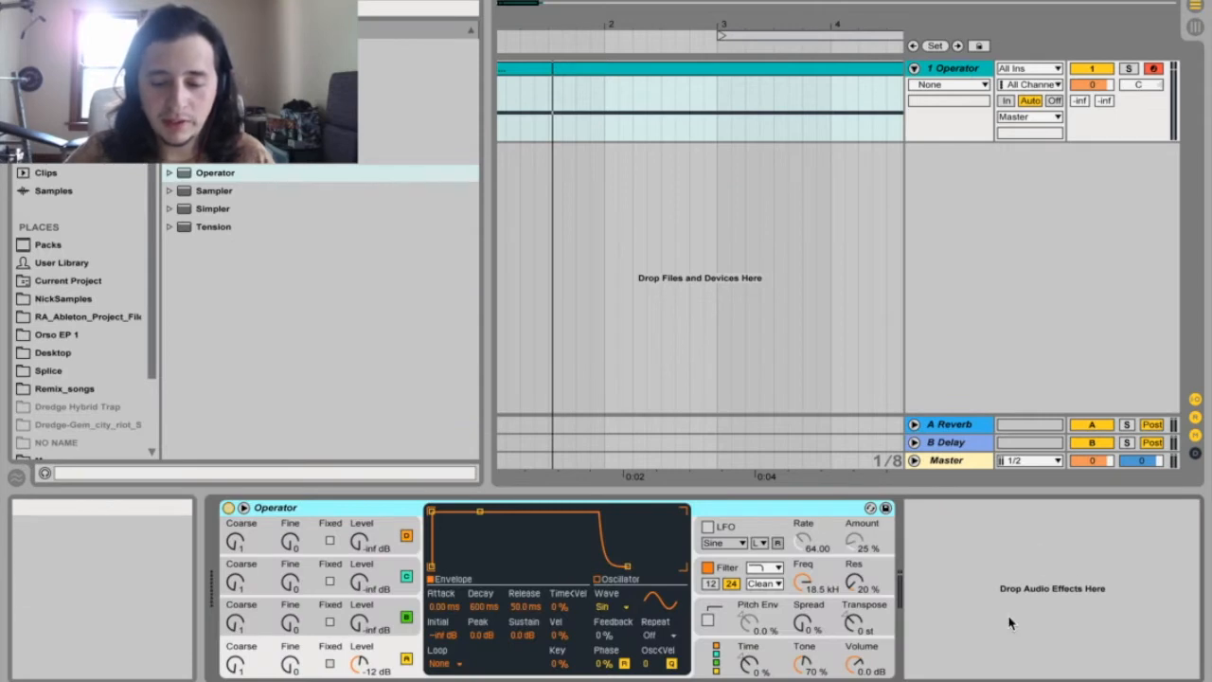
scroll(123, 312, "down", 3)
scroll(123, 284, "up", 3)
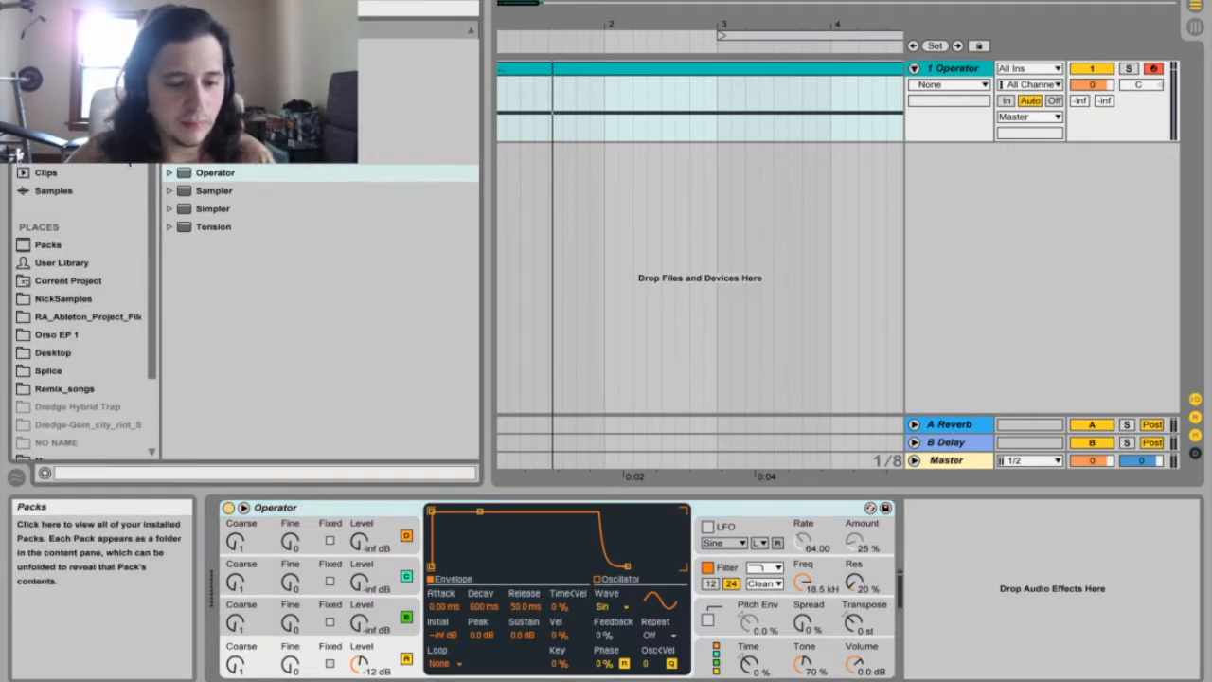
left_click(47, 160)
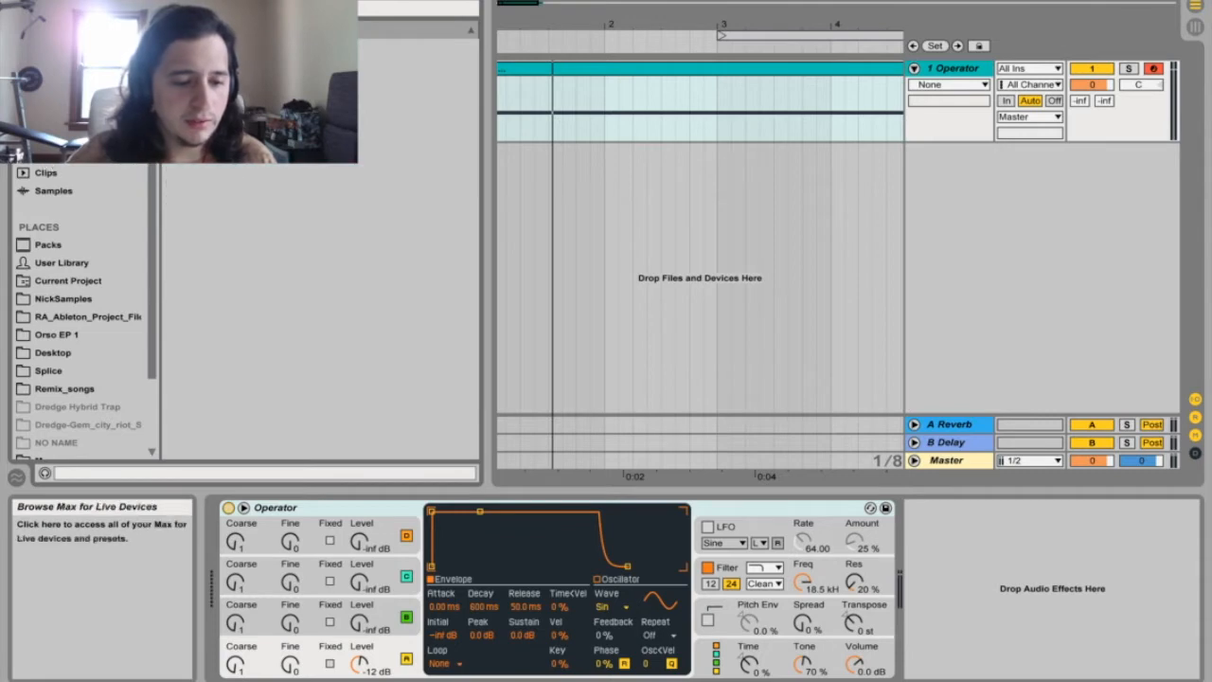
left_click(62, 100)
scroll(232, 224, "down", 5)
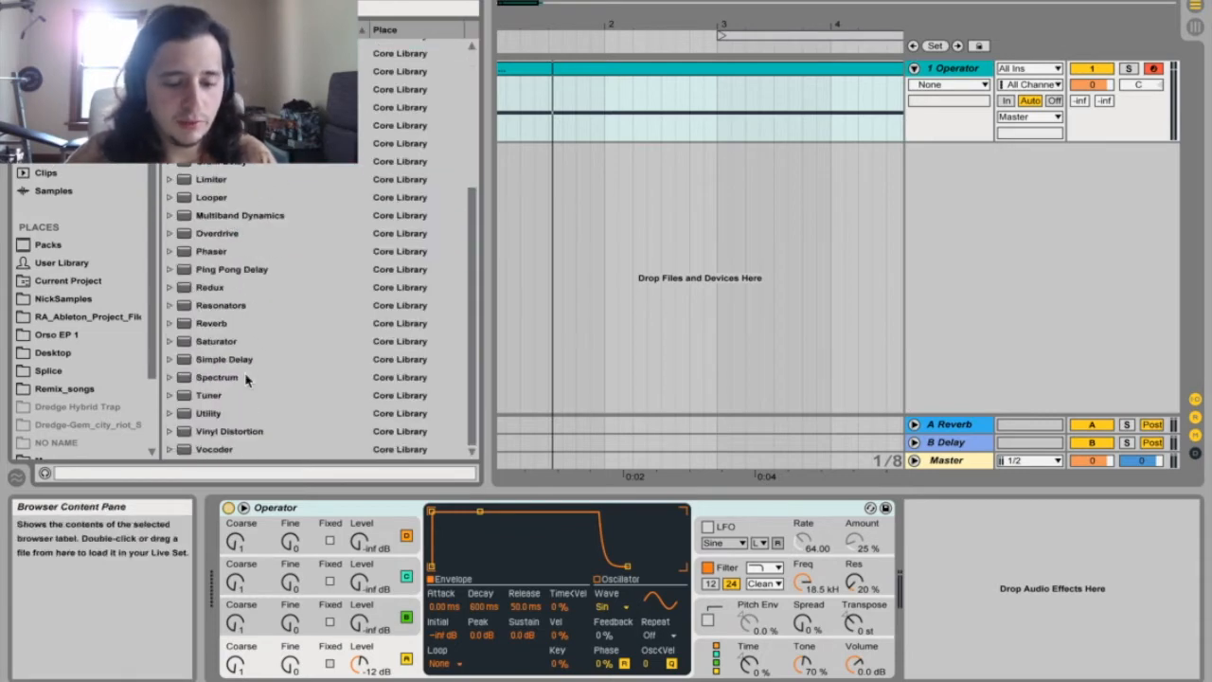
left_click_drag(237, 222, 937, 570)
left_click(714, 546)
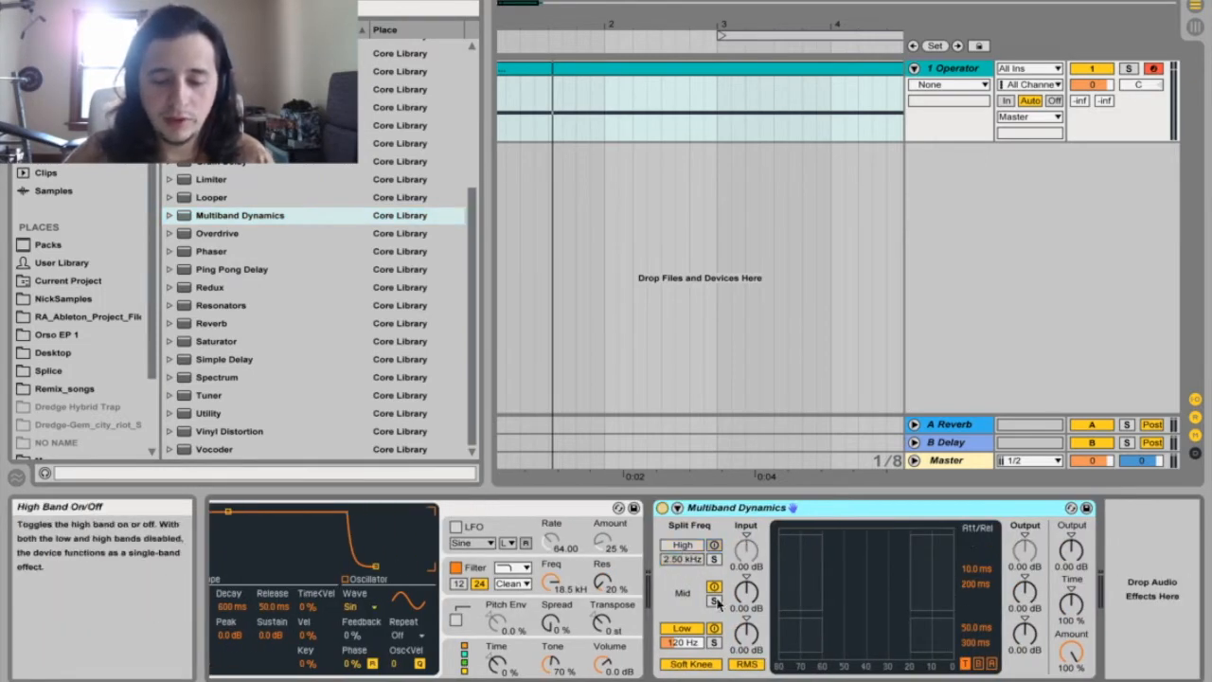
left_click(714, 586)
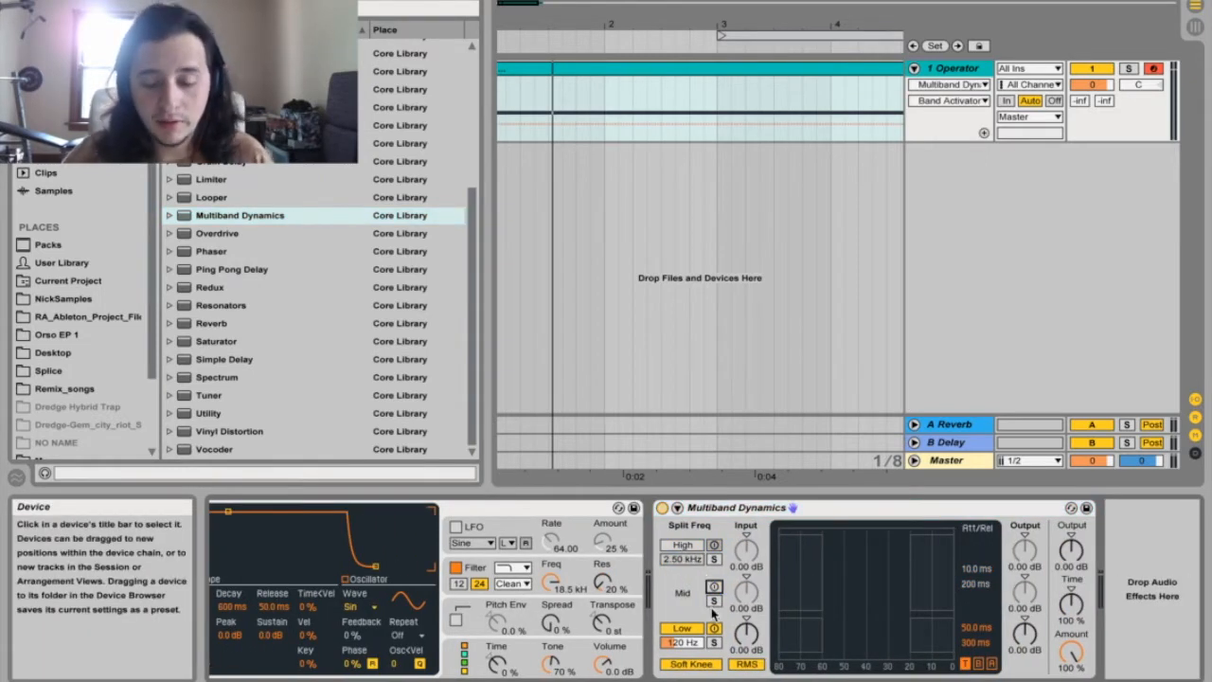
Look up the note F in the note frequency chart and set the Multiband Dynamics low-mid crossover to 87.3 Hz.
left_click(685, 643)
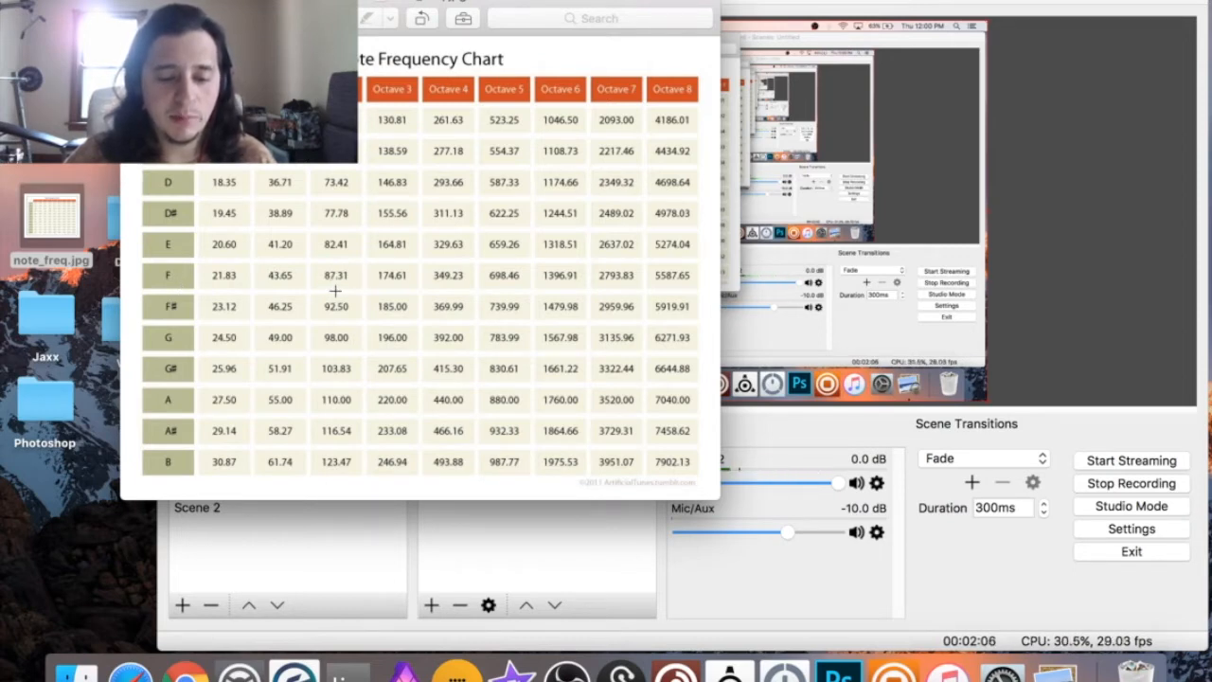
key("ctrl+Right")
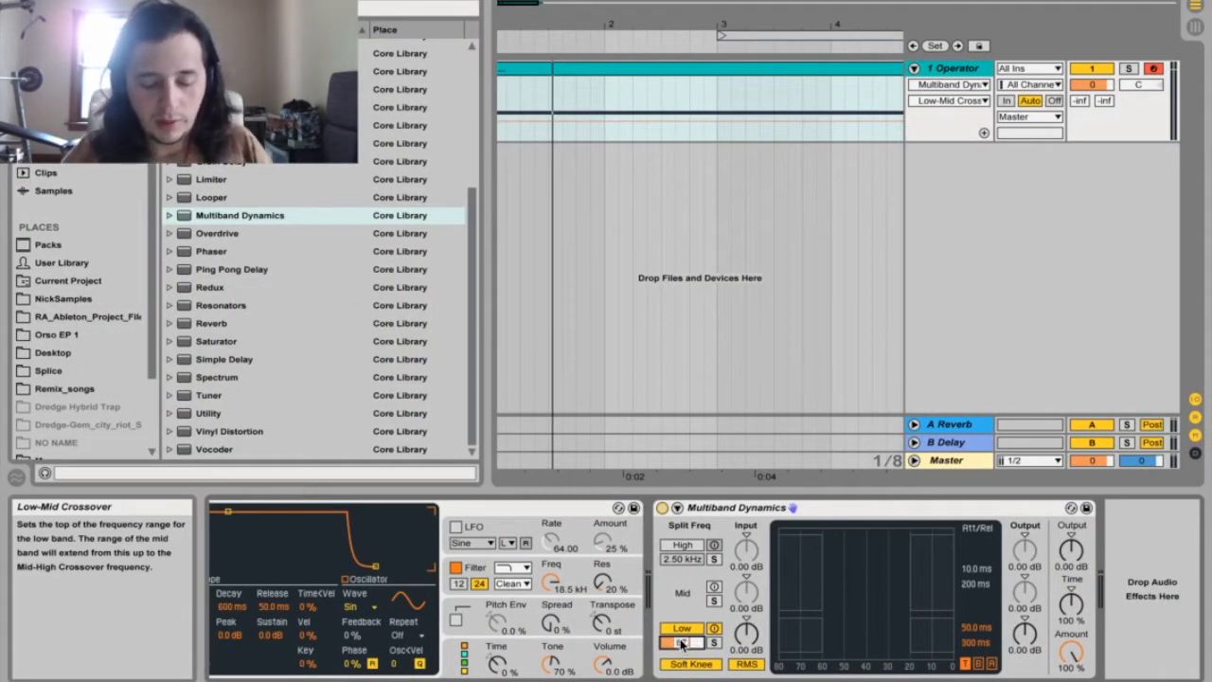
key("Return")
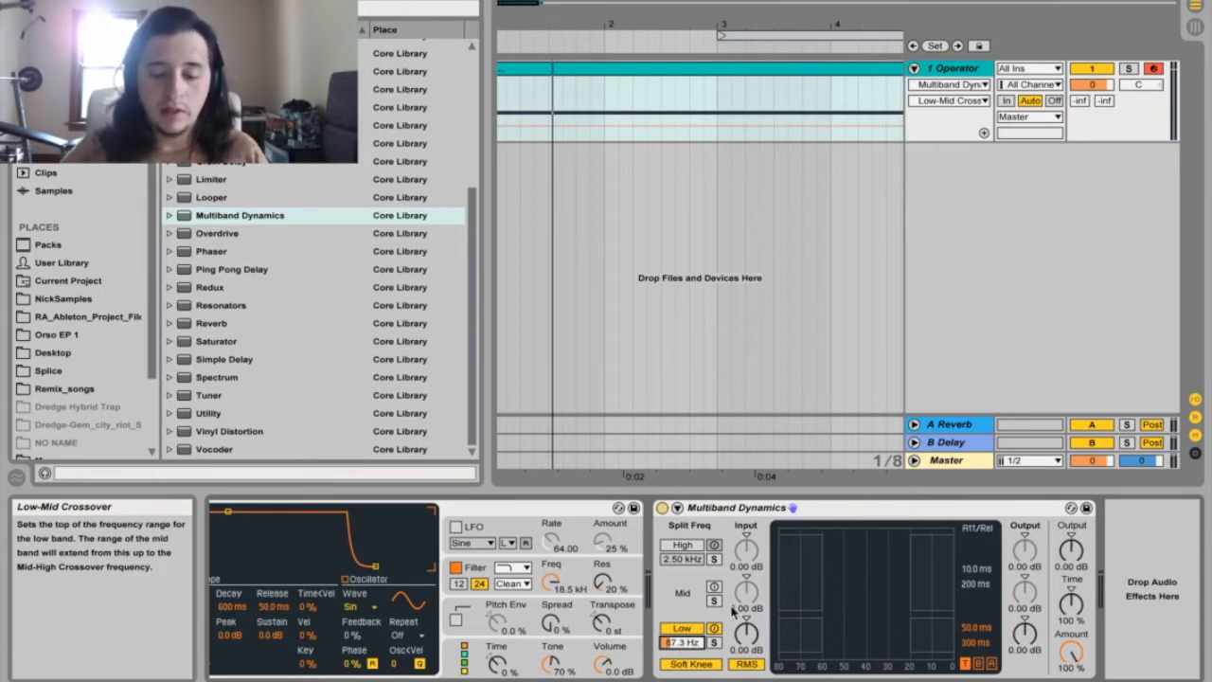
key("space")
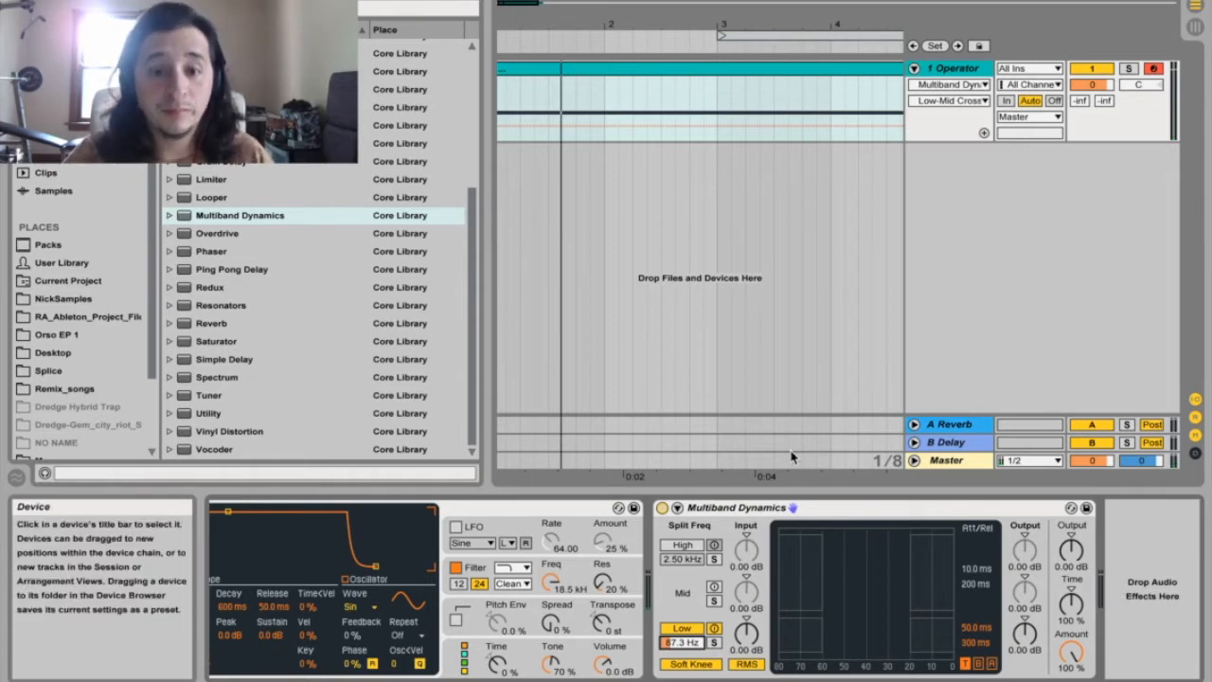
Load the Bass EQ.adg preset from the User Library's presets folder after Multiband Dynamics.
left_click(40, 265)
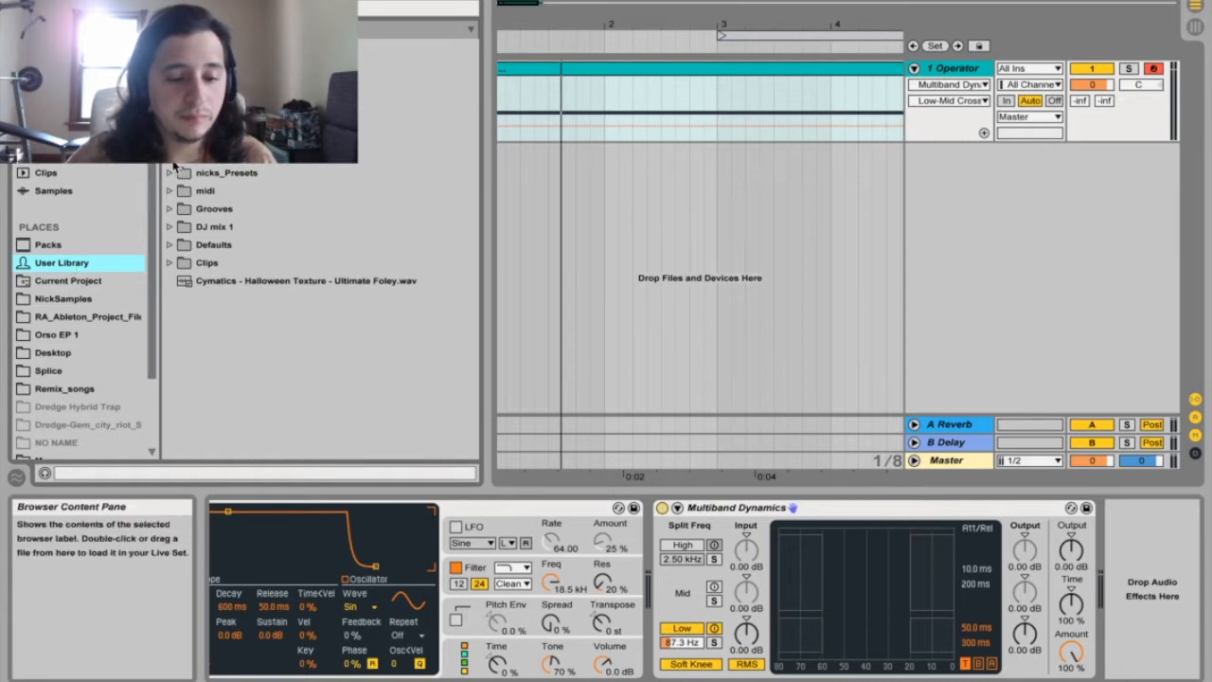
left_click(169, 172)
scroll(238, 253, "down", 8)
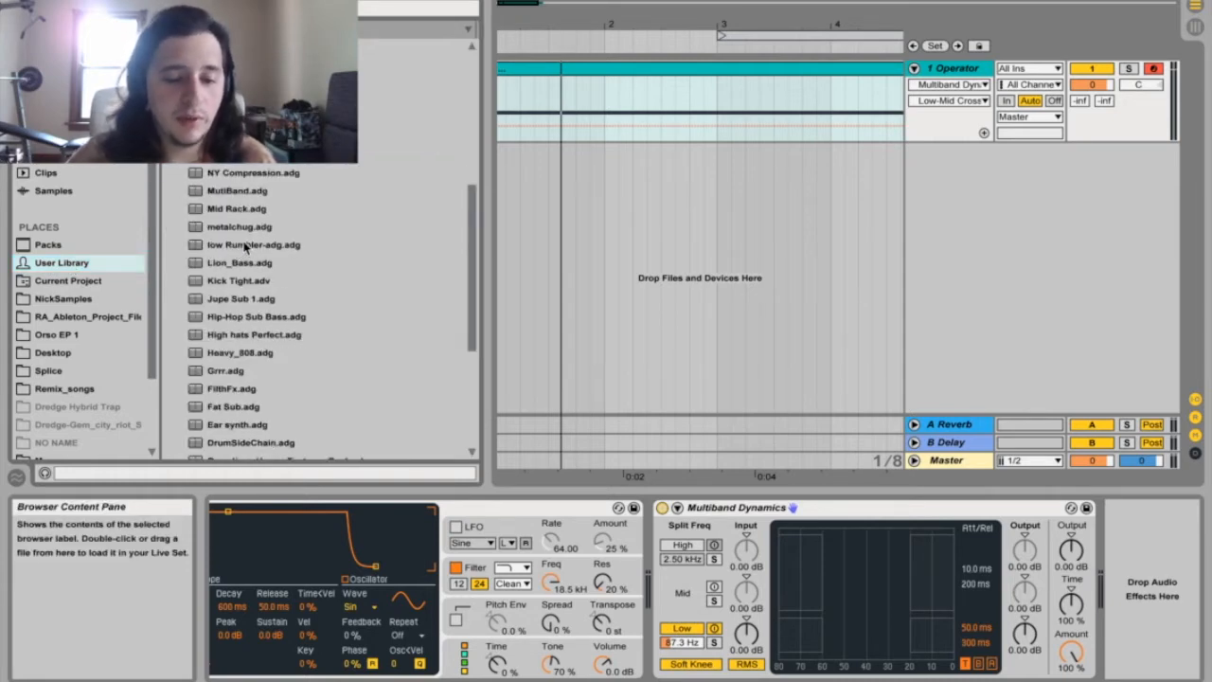
scroll(239, 231, "down", 5)
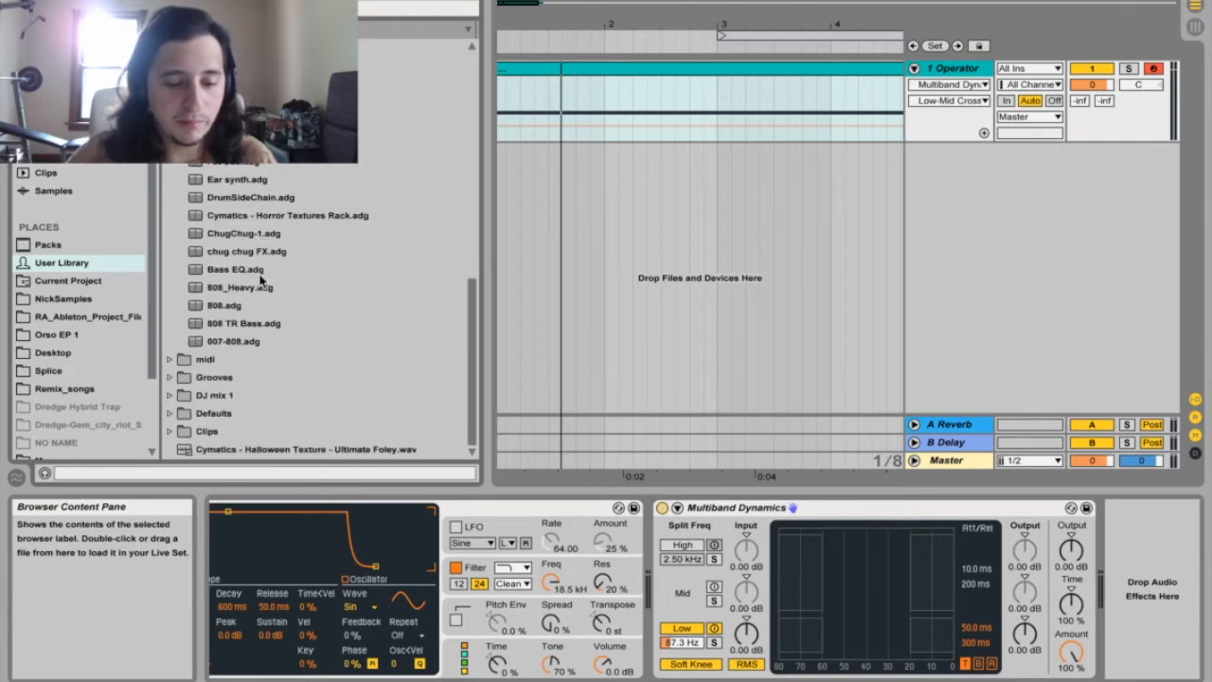
left_click_drag(218, 272, 1118, 537)
Ungroup the Bass EQ rack into its separate EQ Eight devices.
scroll(587, 537, "right", 3)
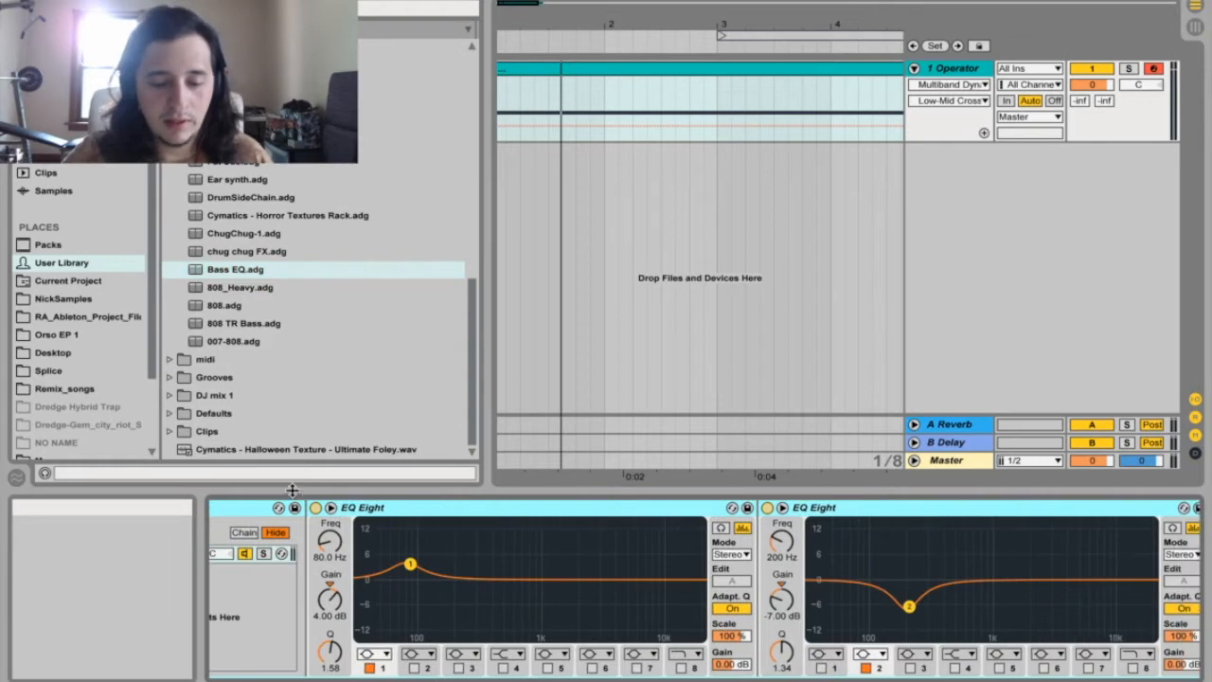
scroll(405, 522, "left", 10)
right_click(1018, 510)
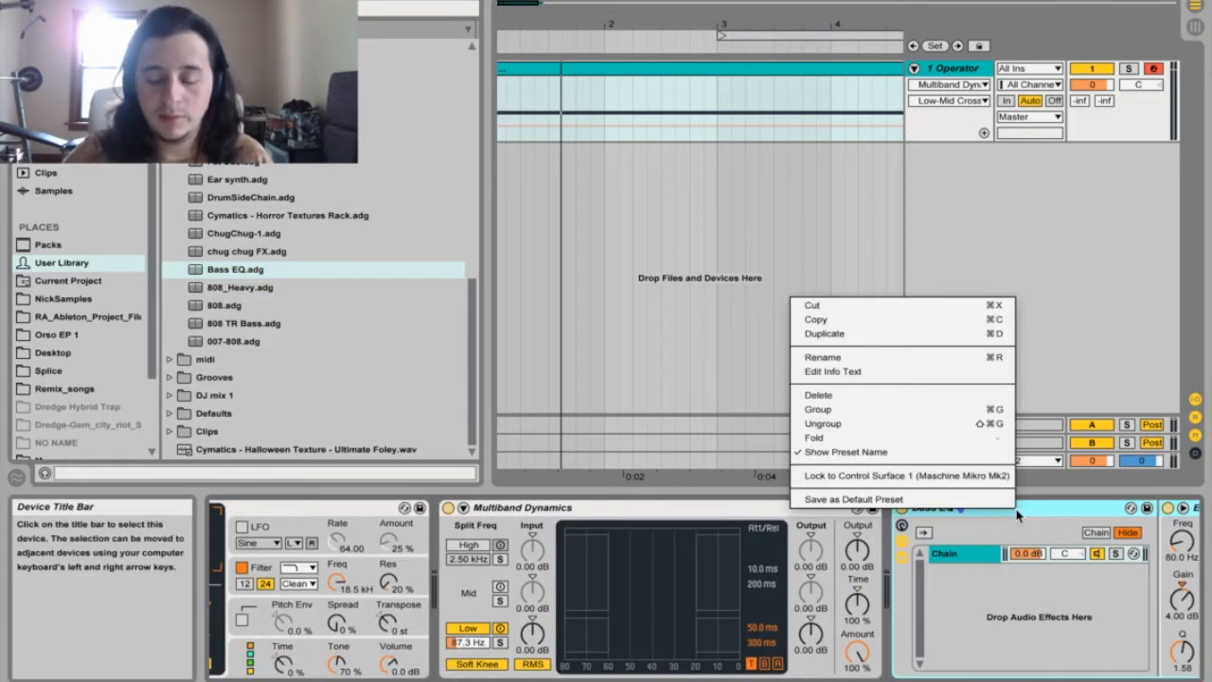
left_click(880, 429)
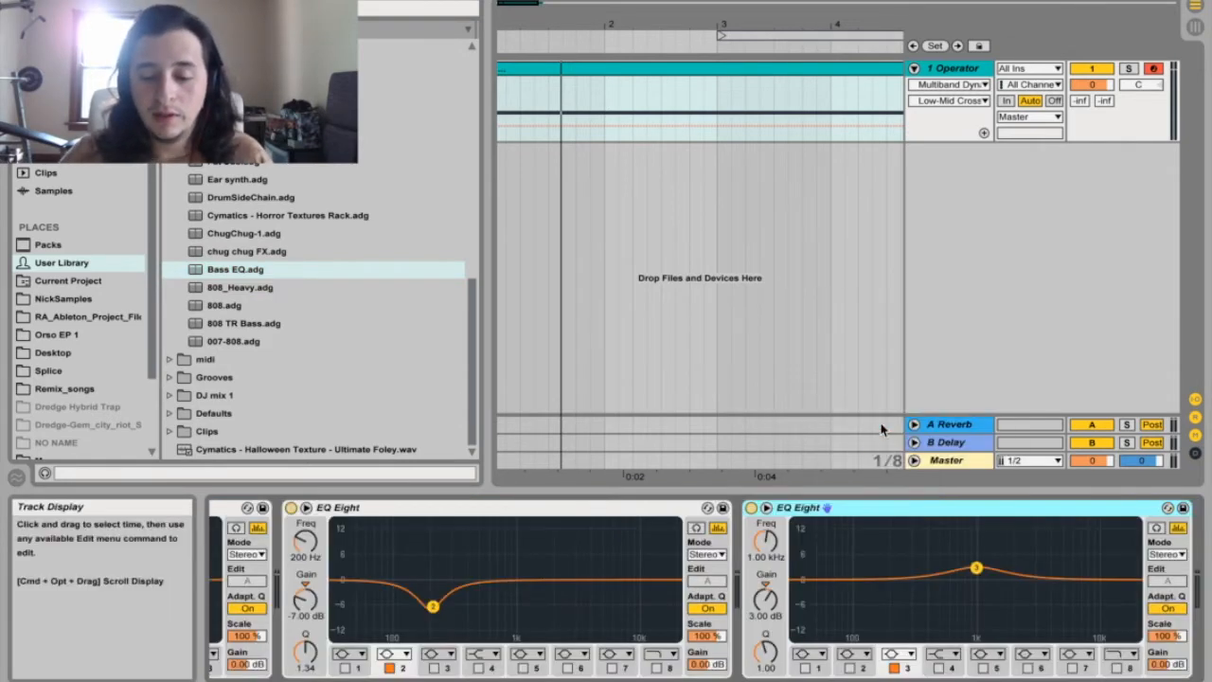
Examine the filter curves and the frequency and gain settings of the three EQ Eight devices.
left_click(397, 514)
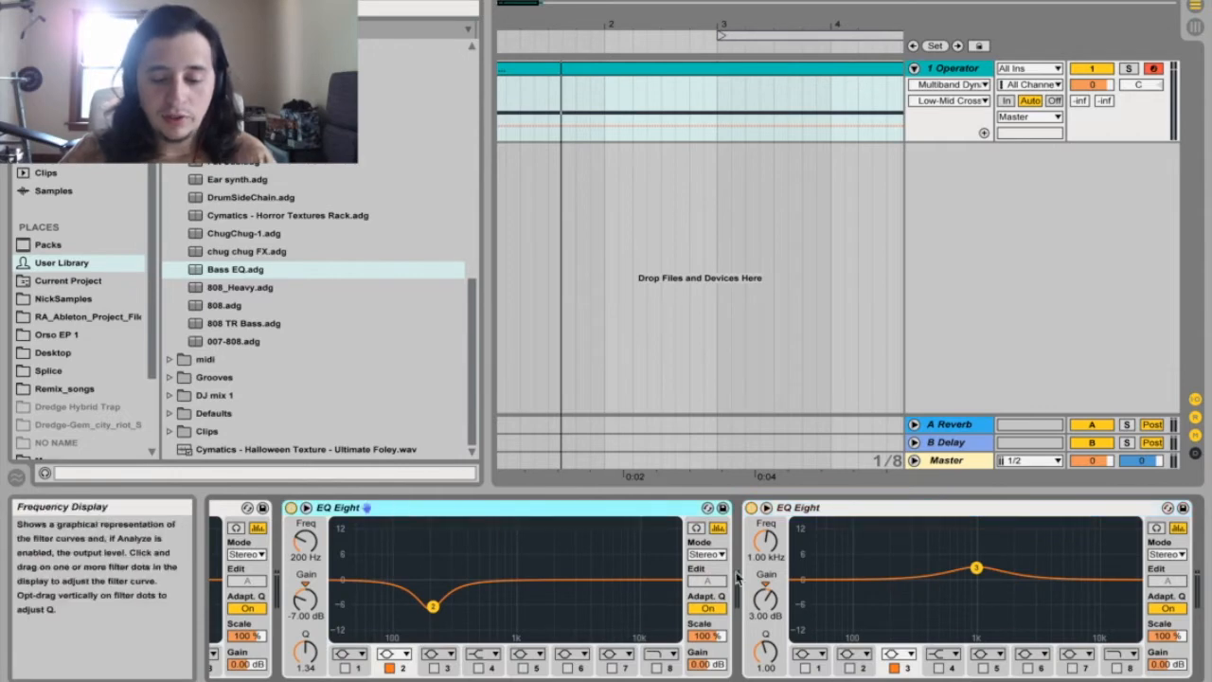
scroll(736, 574, "right", 3)
scroll(741, 570, "left", 8)
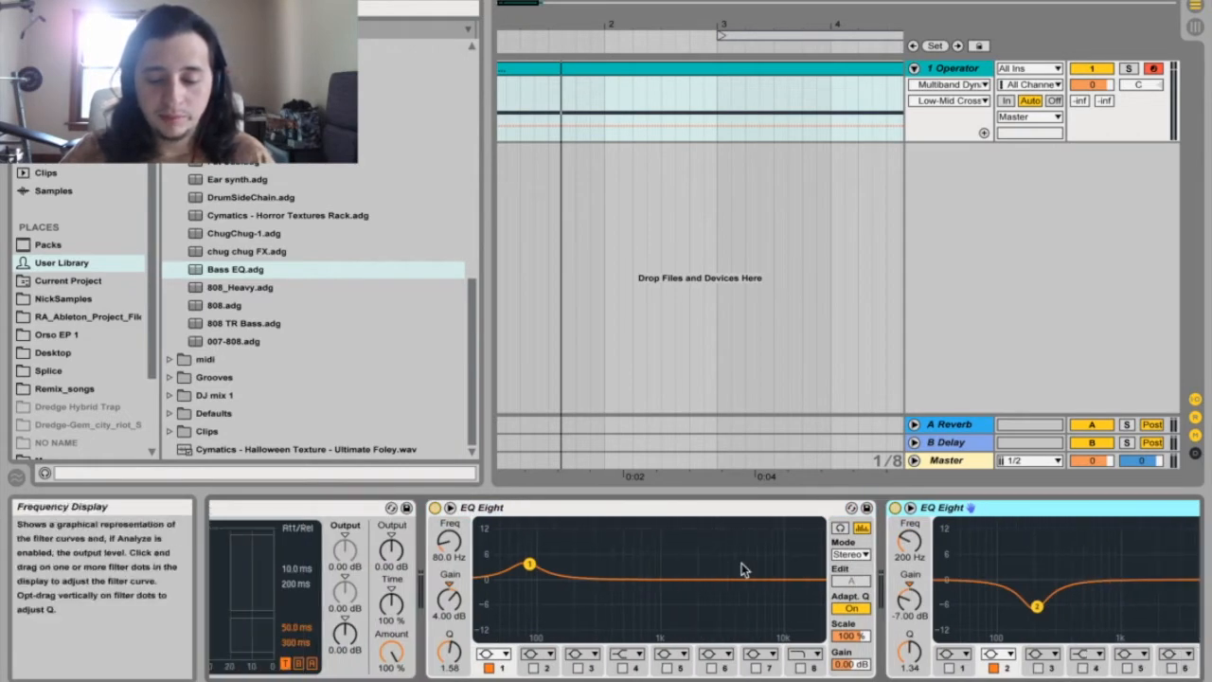
scroll(744, 568, "right", 5)
scroll(744, 569, "left", 7)
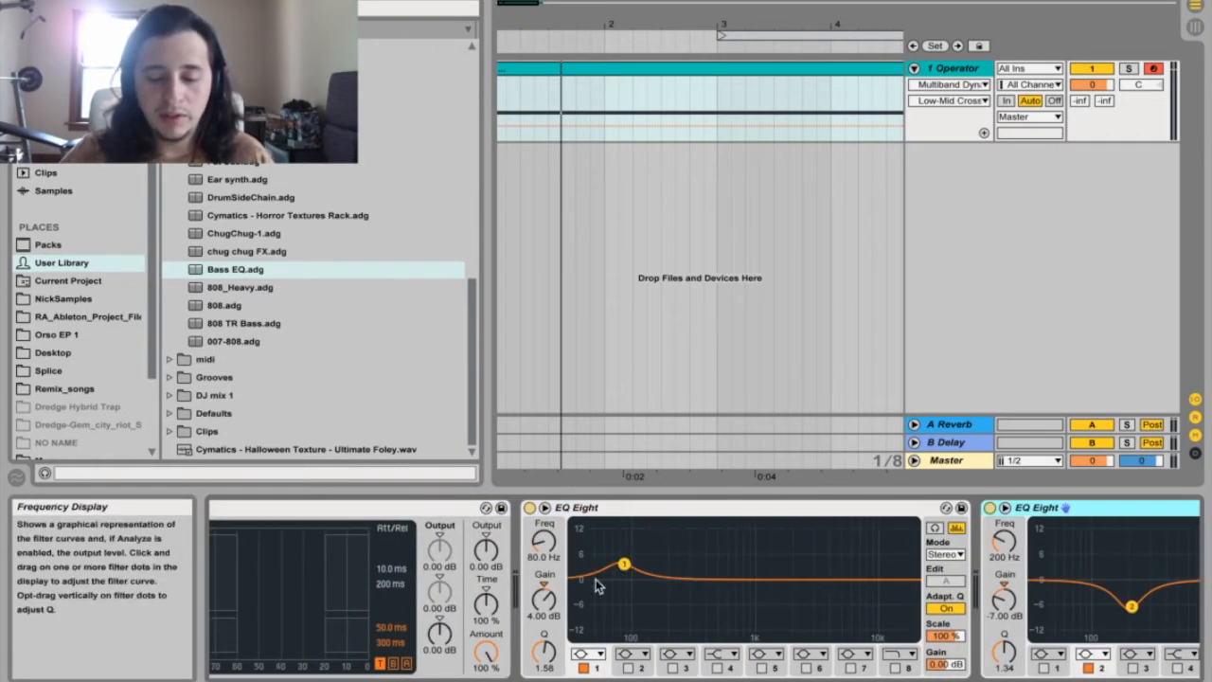
scroll(725, 568, "right", 15)
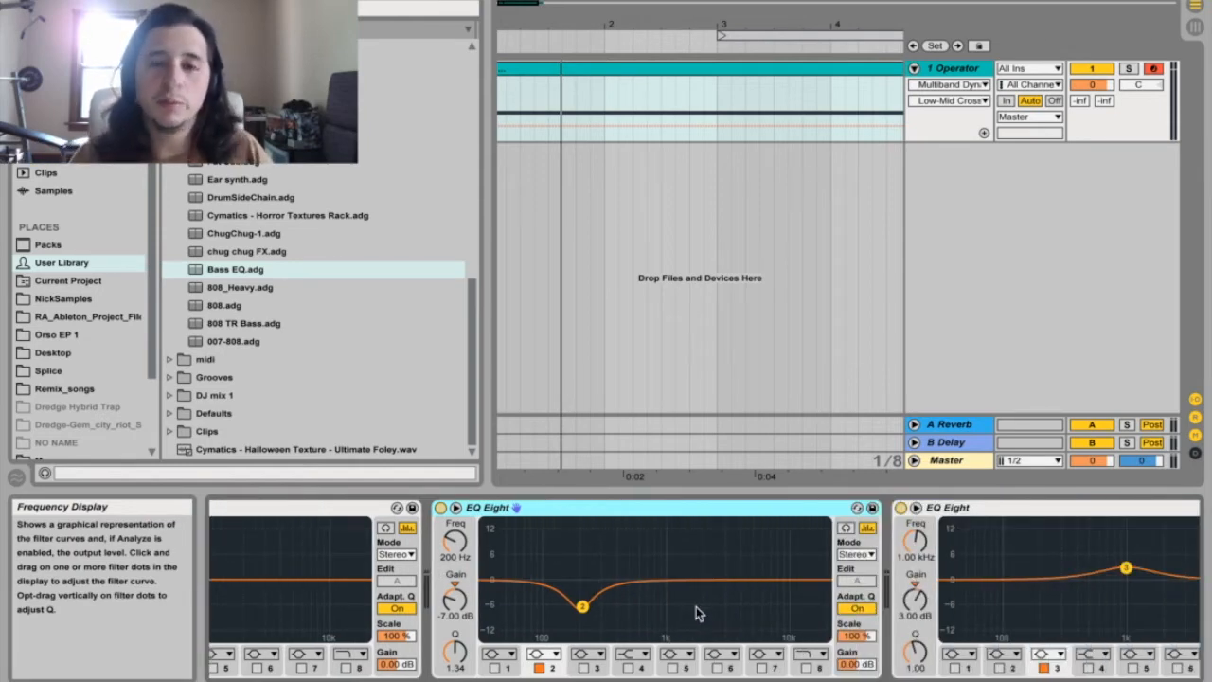
scroll(895, 594, "left", 3)
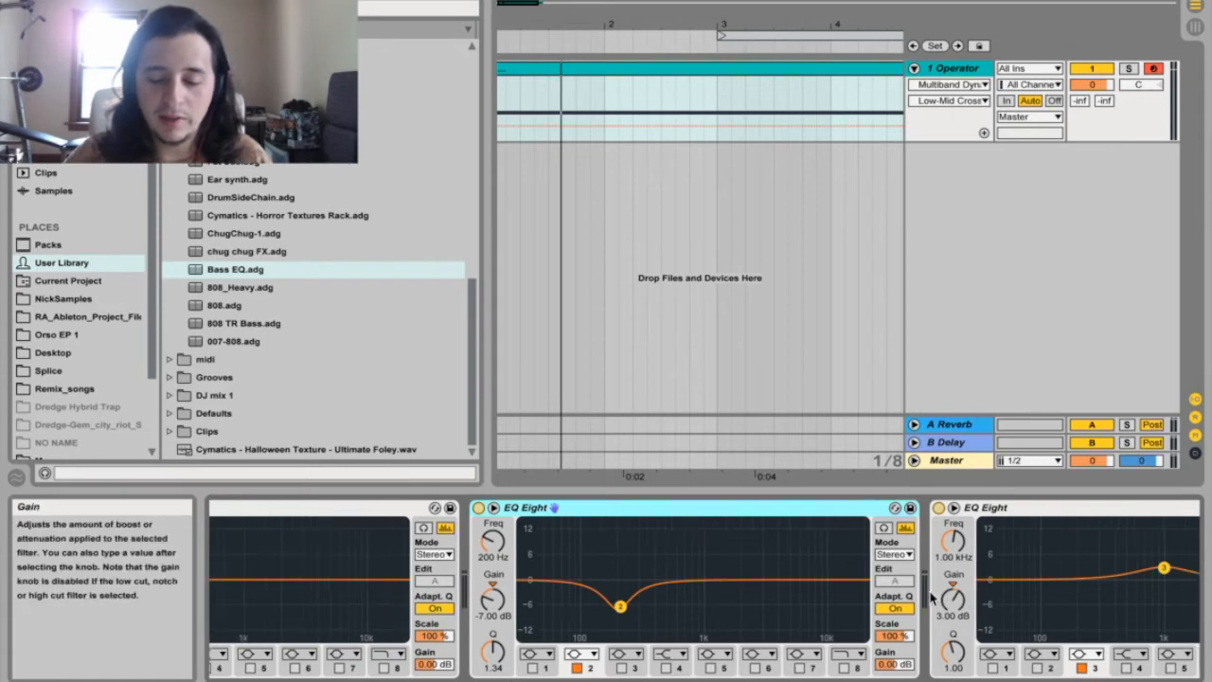
scroll(895, 595, "left", 2)
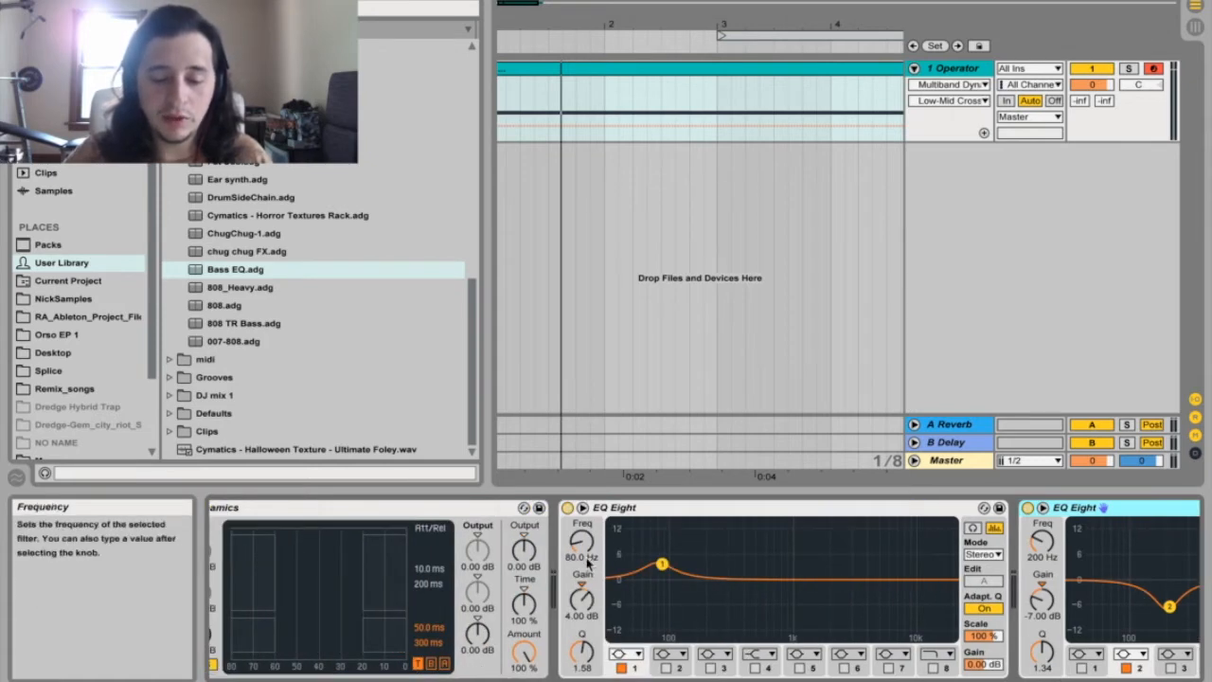
Set the band 1 frequency of the first EQ Eight to 87 Hz.
scroll(587, 560, "left", 12)
scroll(587, 560, "right", 6)
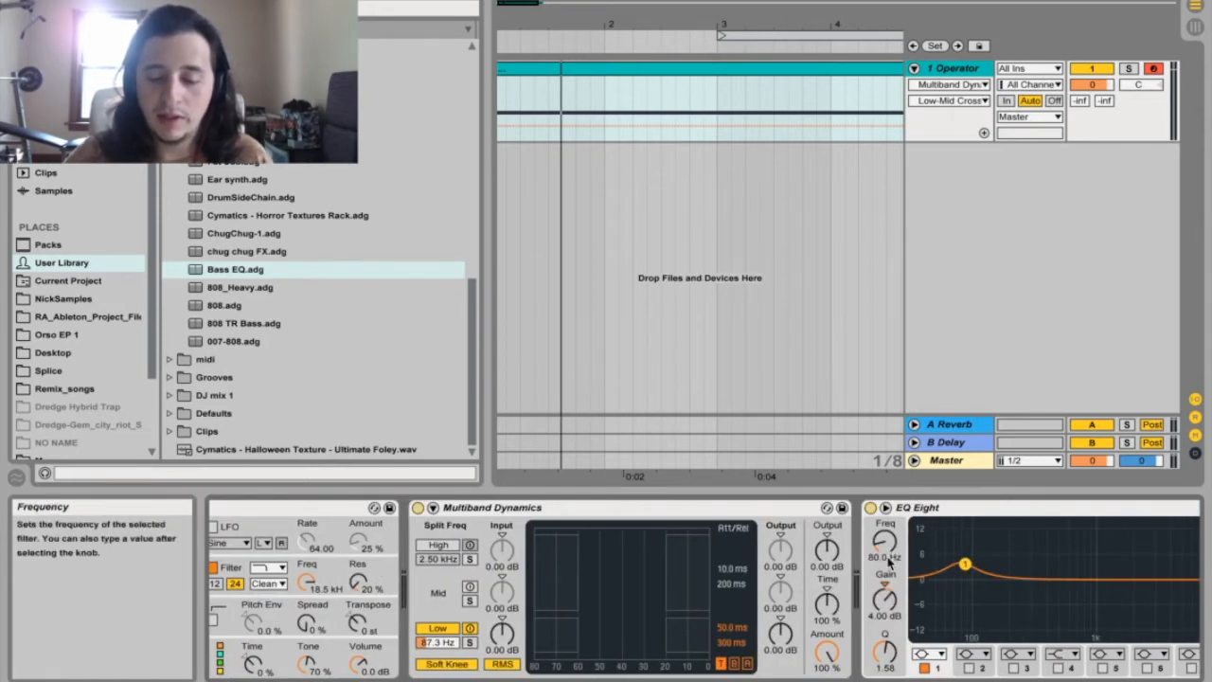
left_click(886, 554)
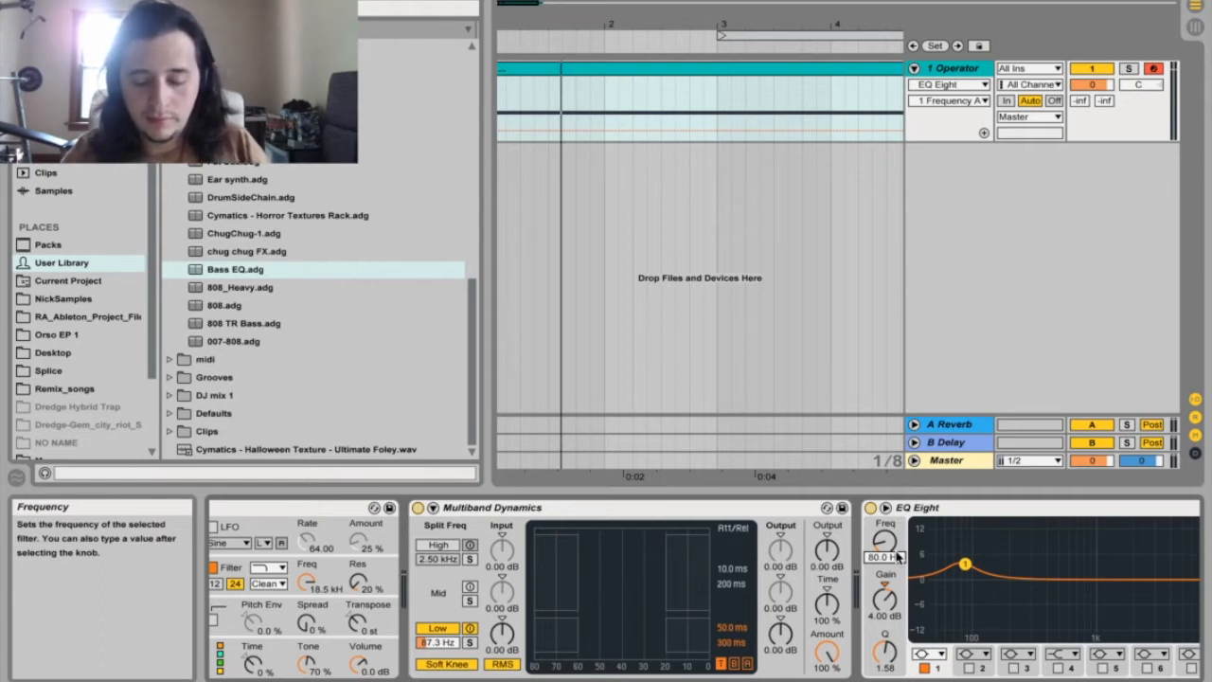
scroll(898, 557, "right", 15)
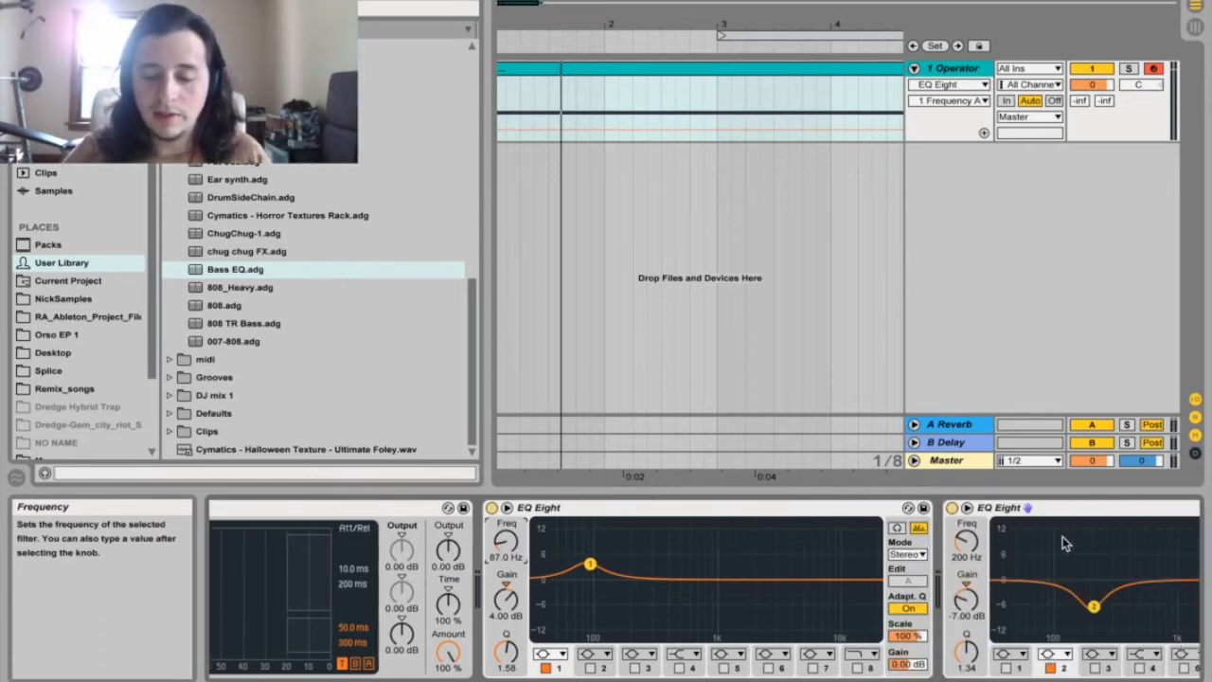
scroll(1063, 536, "right", 3)
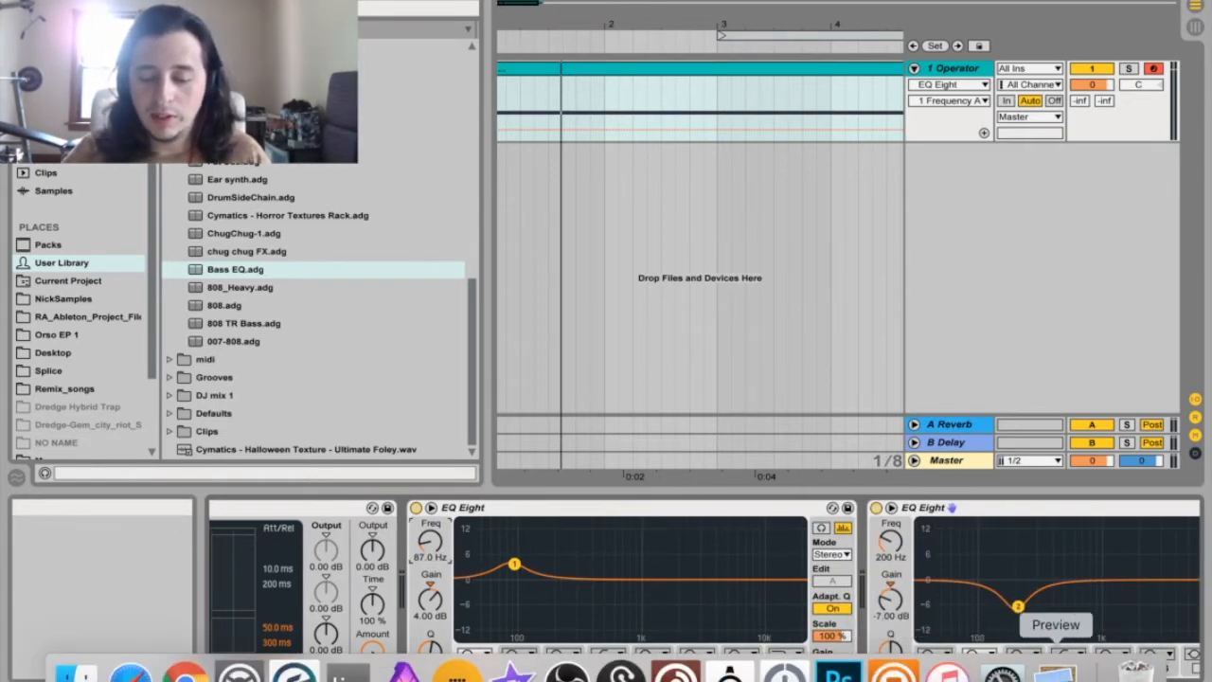
Consult the note frequency chart for F and set the band 2 frequency of the second EQ Eight to 349 Hz.
left_click(1056, 671)
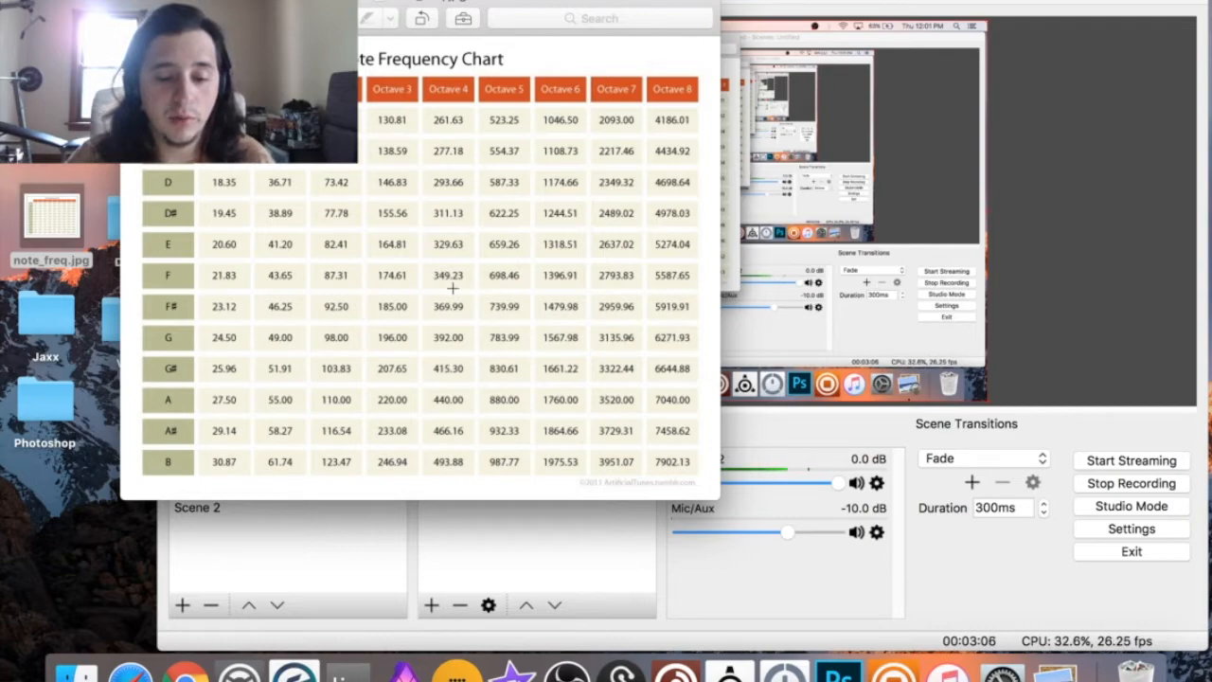
key("ctrl+Right")
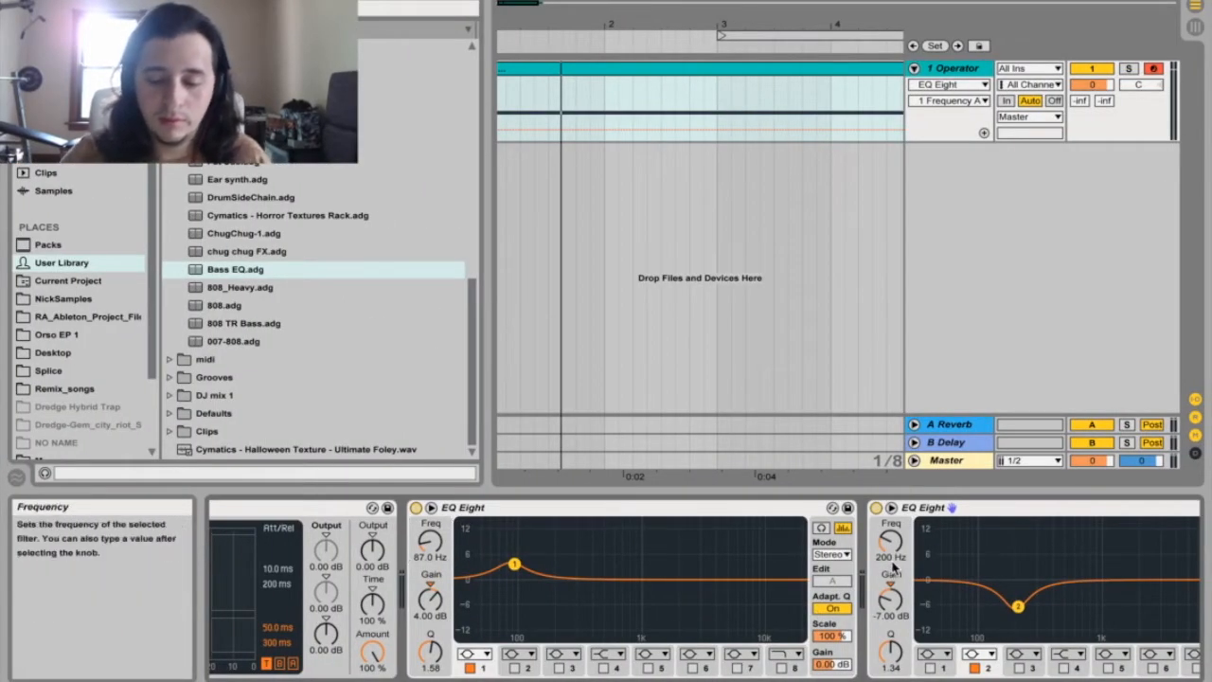
left_click(899, 558)
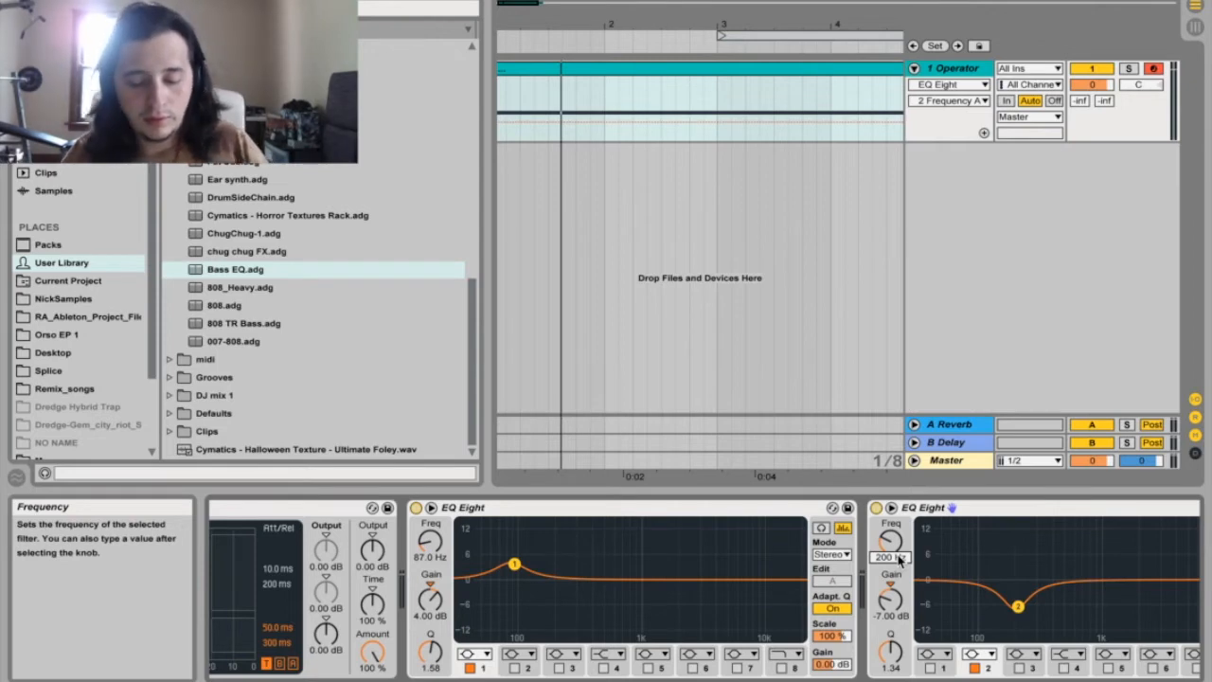
type("349")
key("Return")
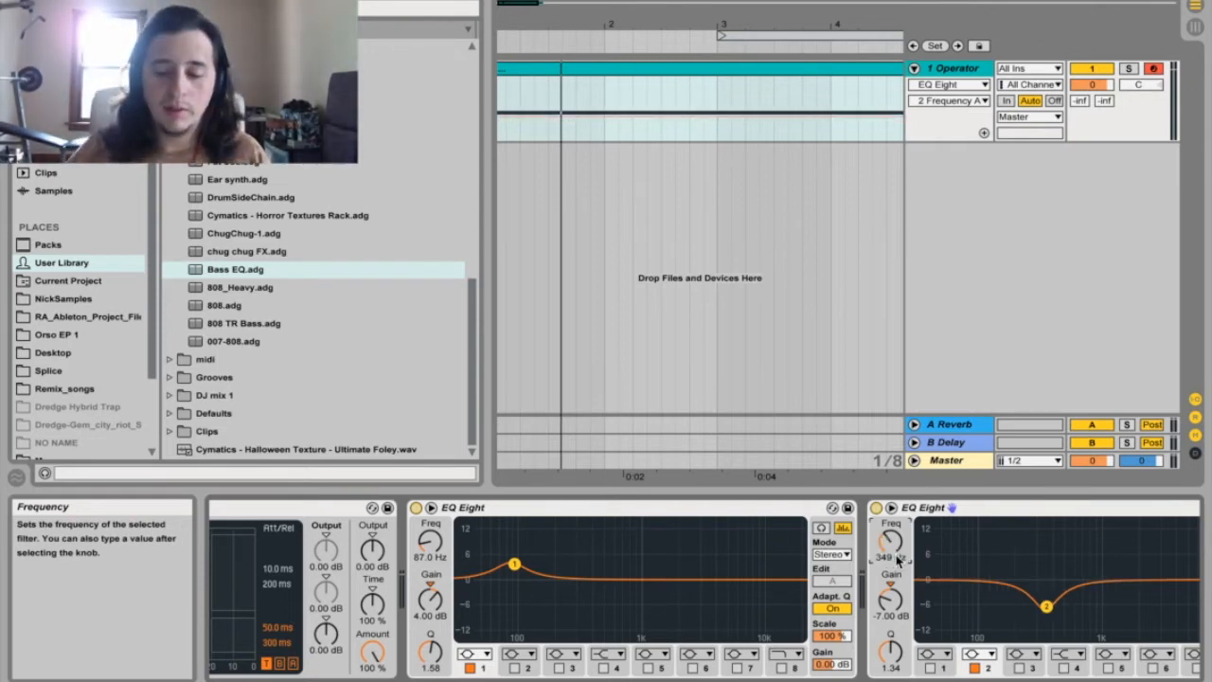
Set the band 3 frequency of the third EQ Eight to 1.40 kHz and play back the bass.
scroll(898, 560, "right", 5)
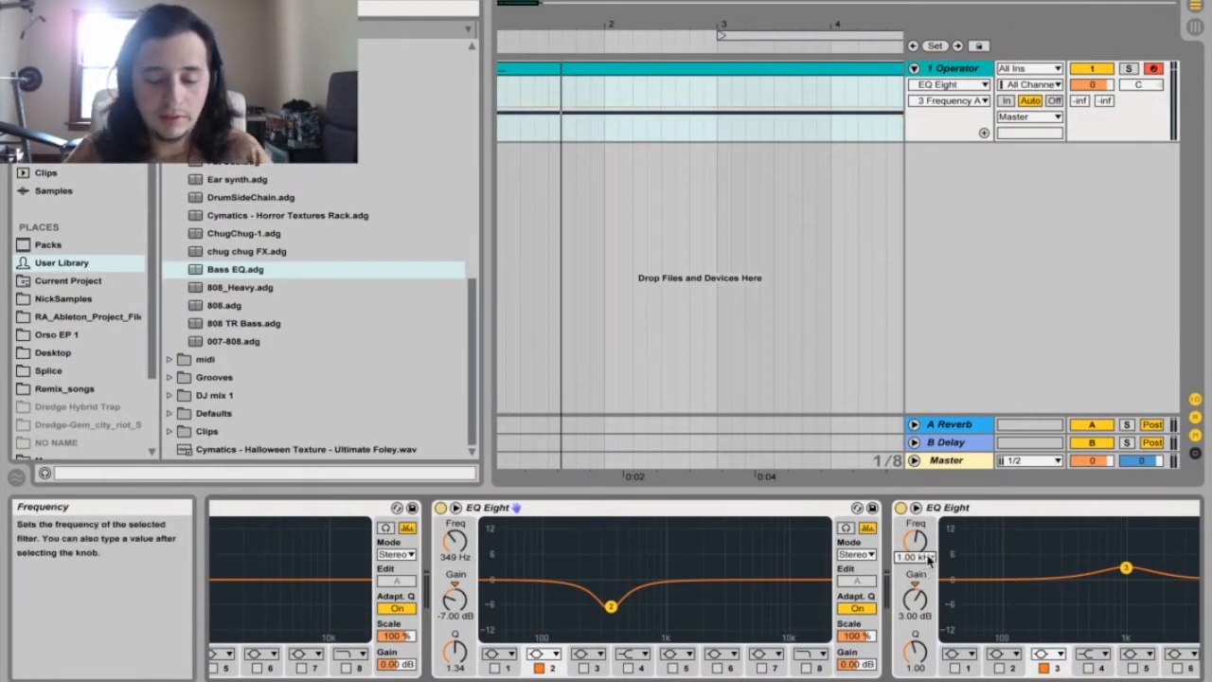
key("Return")
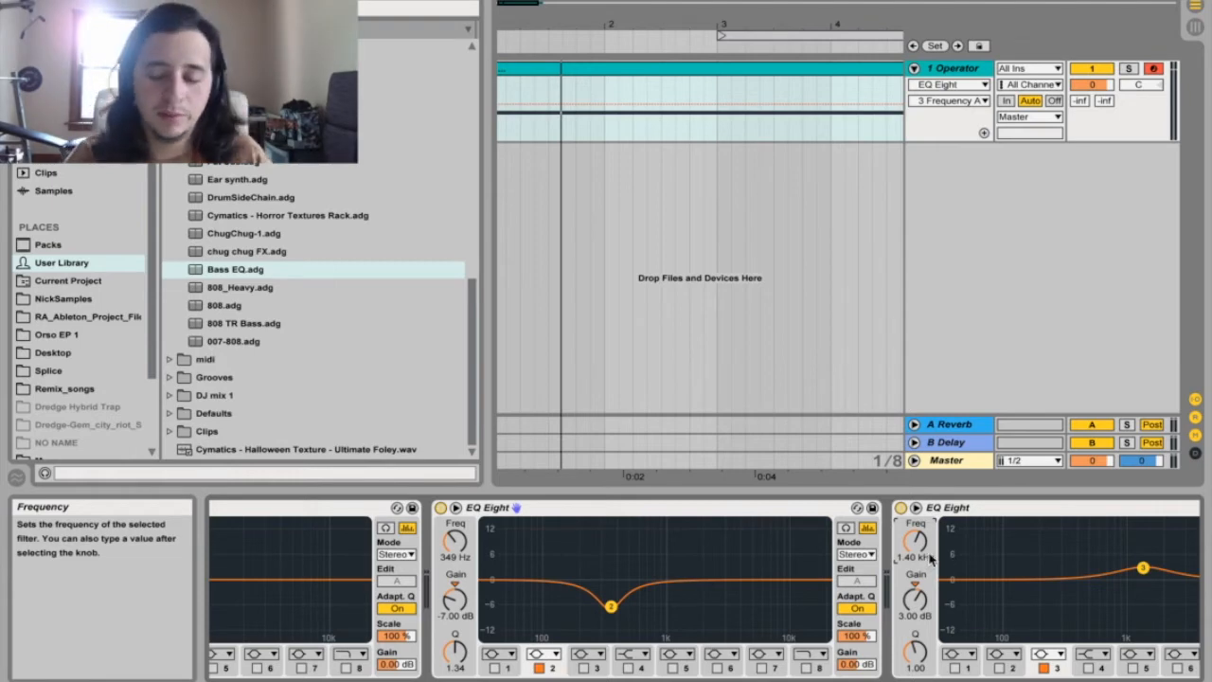
scroll(924, 568, "right", 3)
scroll(923, 573, "left", 8)
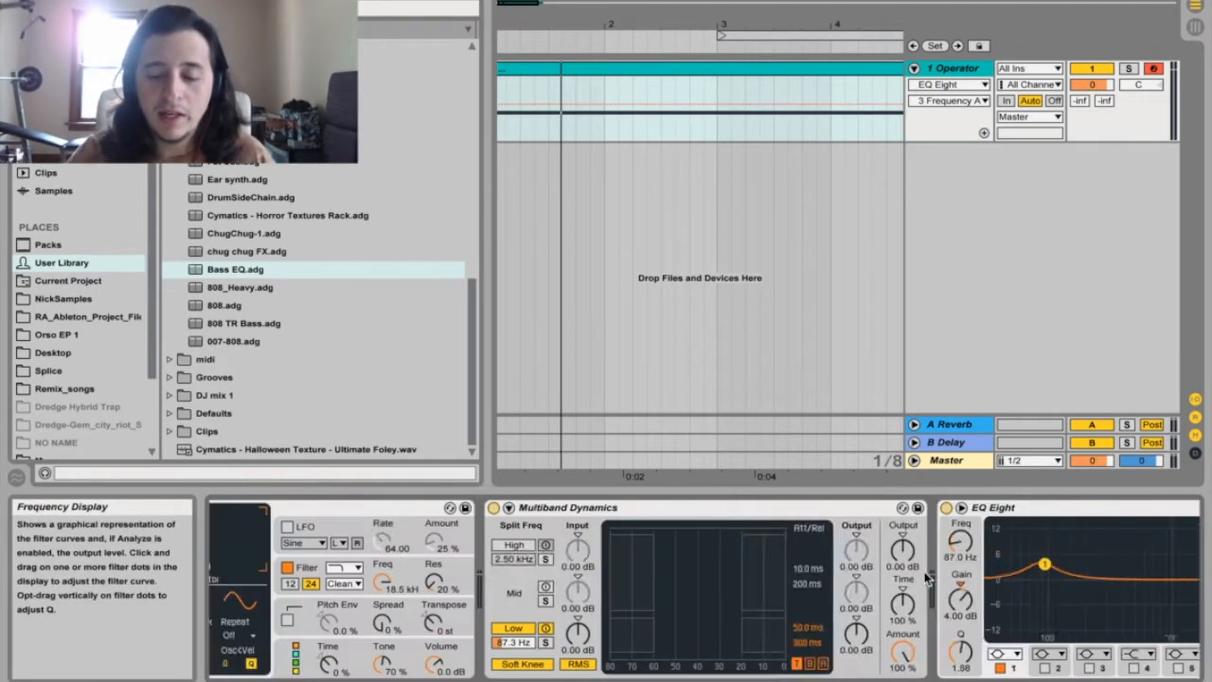
scroll(925, 578, "right", 2)
scroll(925, 578, "left", 6)
key("space")
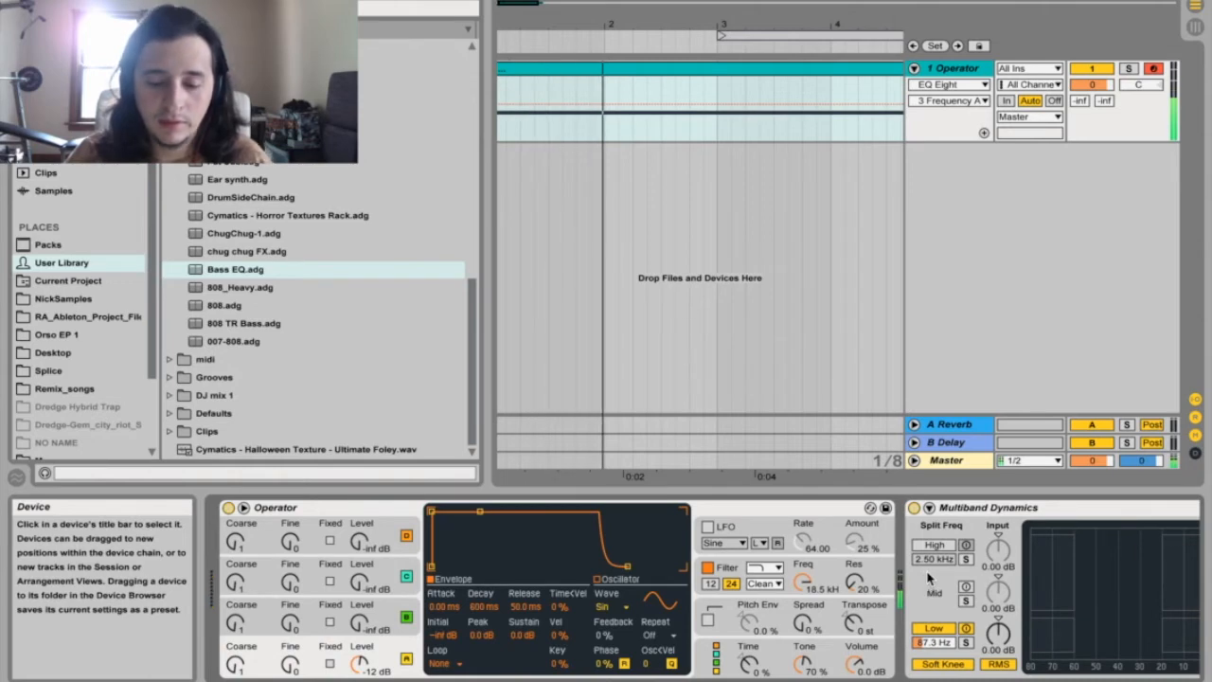
scroll(925, 578, "right", 6)
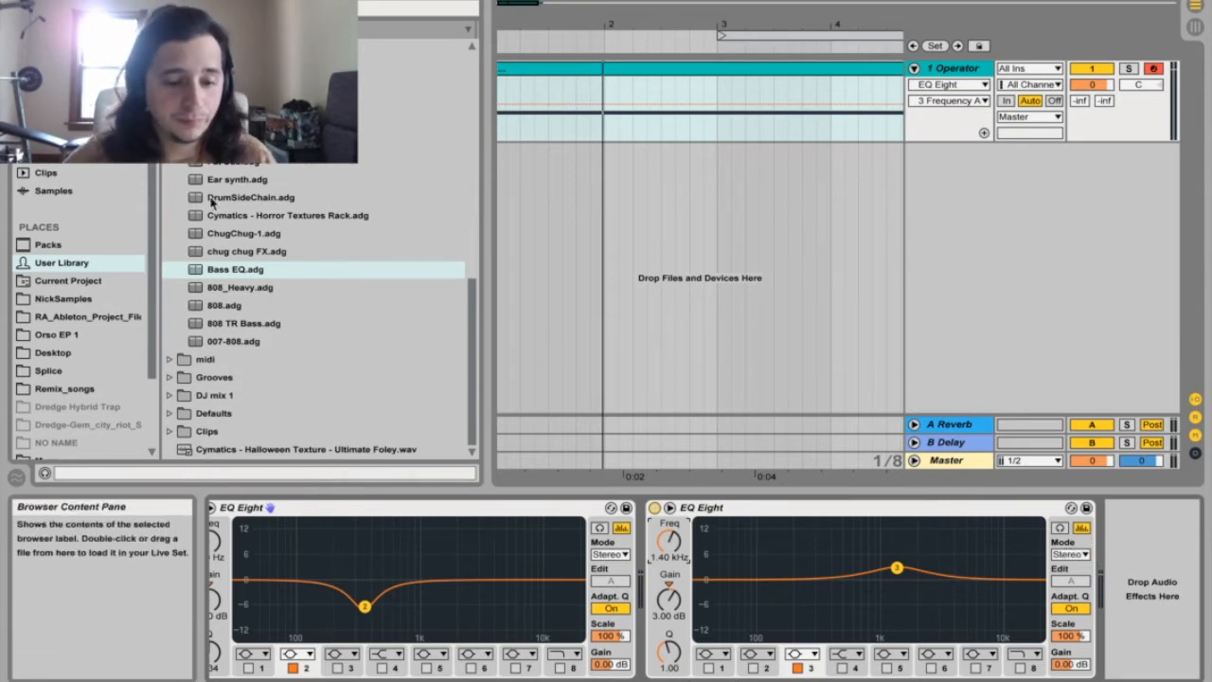
Add a Saturator from the audio effects to the end of the device chain, after the third EQ Eight.
scroll(189, 243, "up", 10)
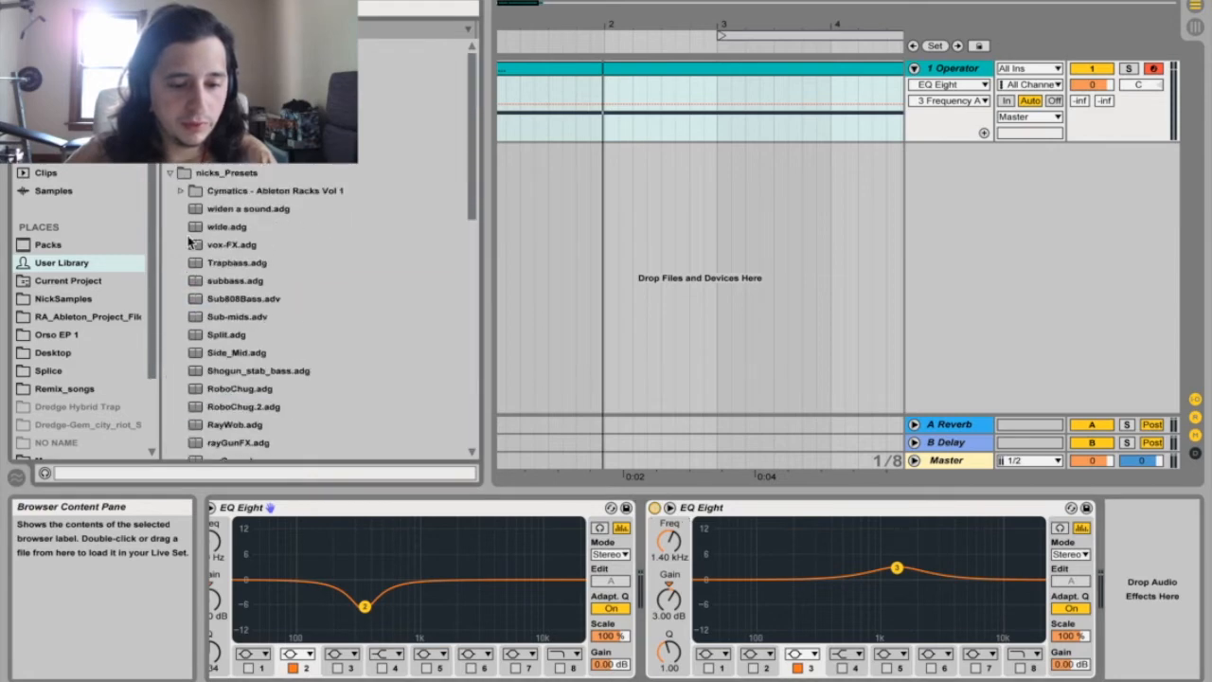
left_click(62, 118)
left_click(62, 100)
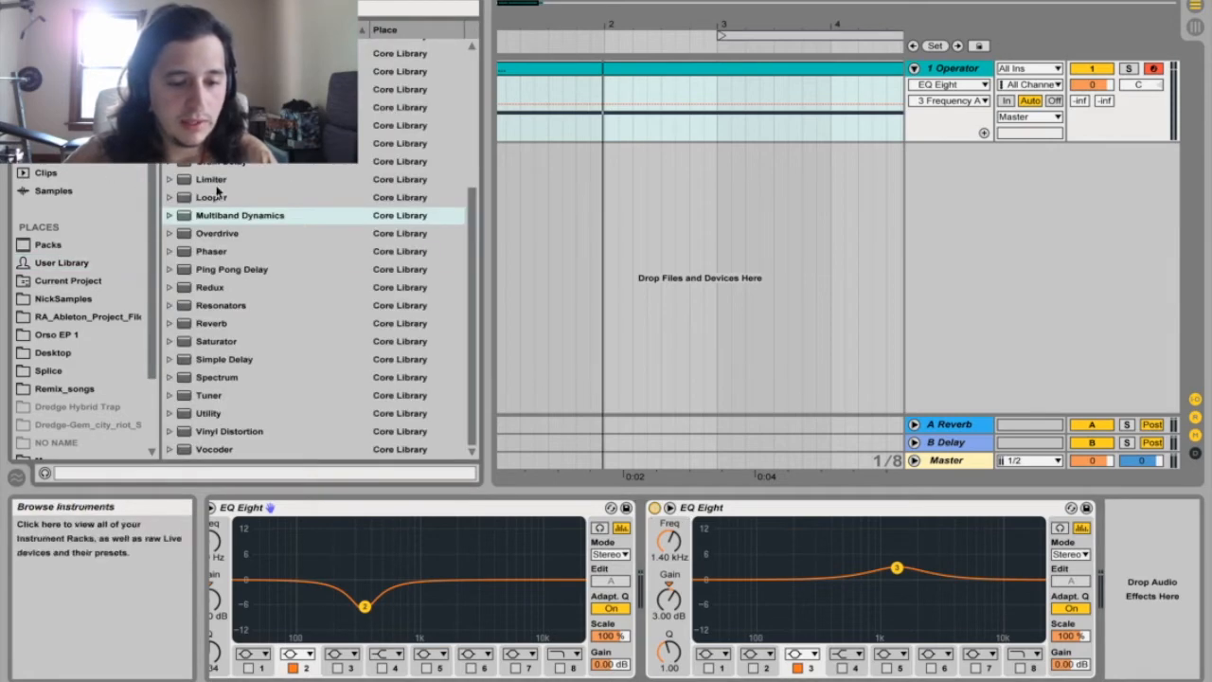
left_click_drag(201, 345, 524, 402)
left_click_drag(1149, 614, 1132, 593)
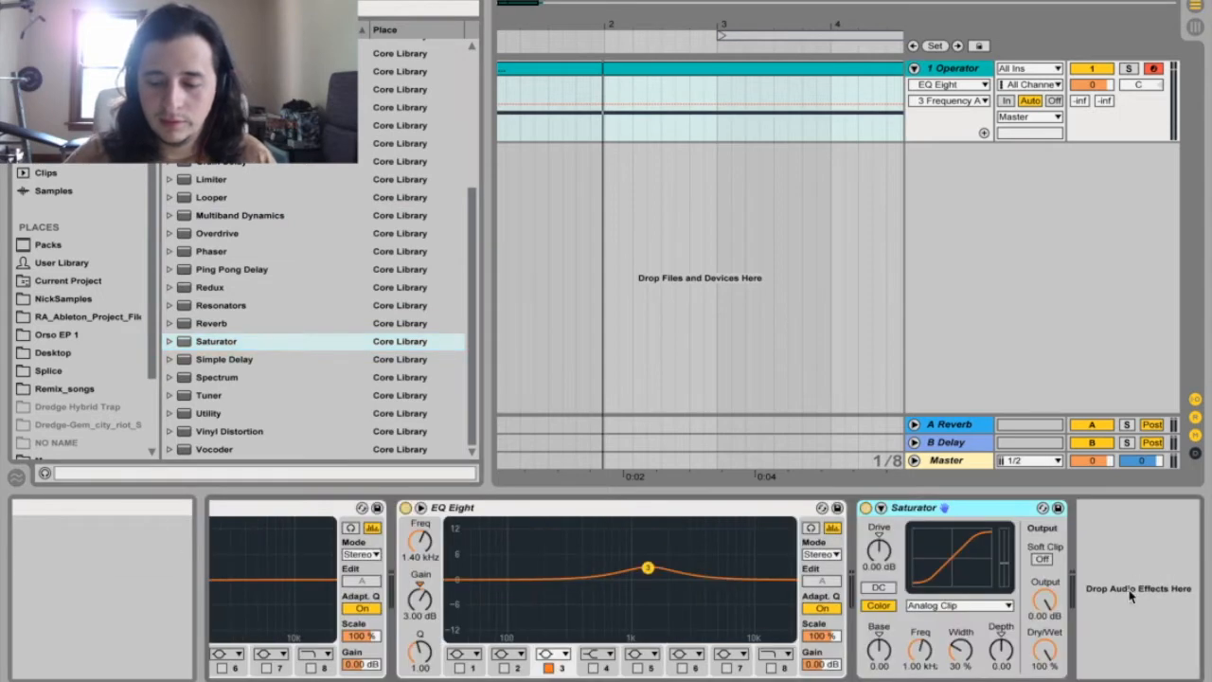
Set the Saturator's color frequency to 87 Hz.
left_click_drag(923, 652, 922, 648)
left_click(918, 668)
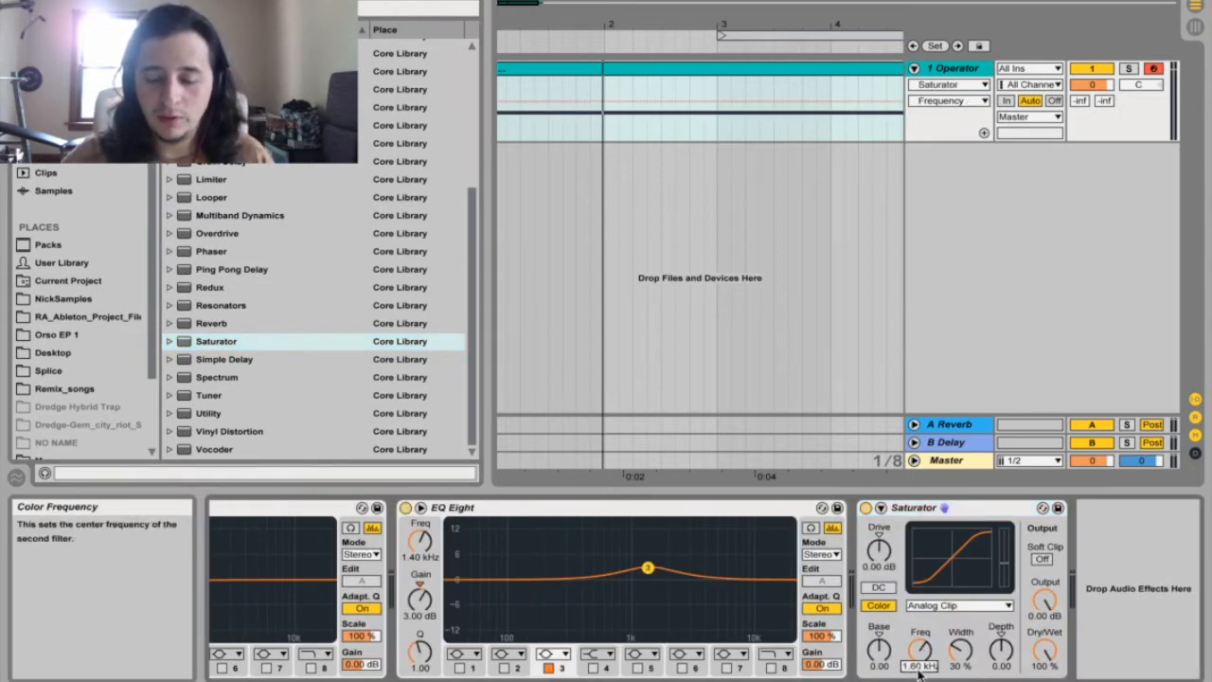
type("87")
key("Return")
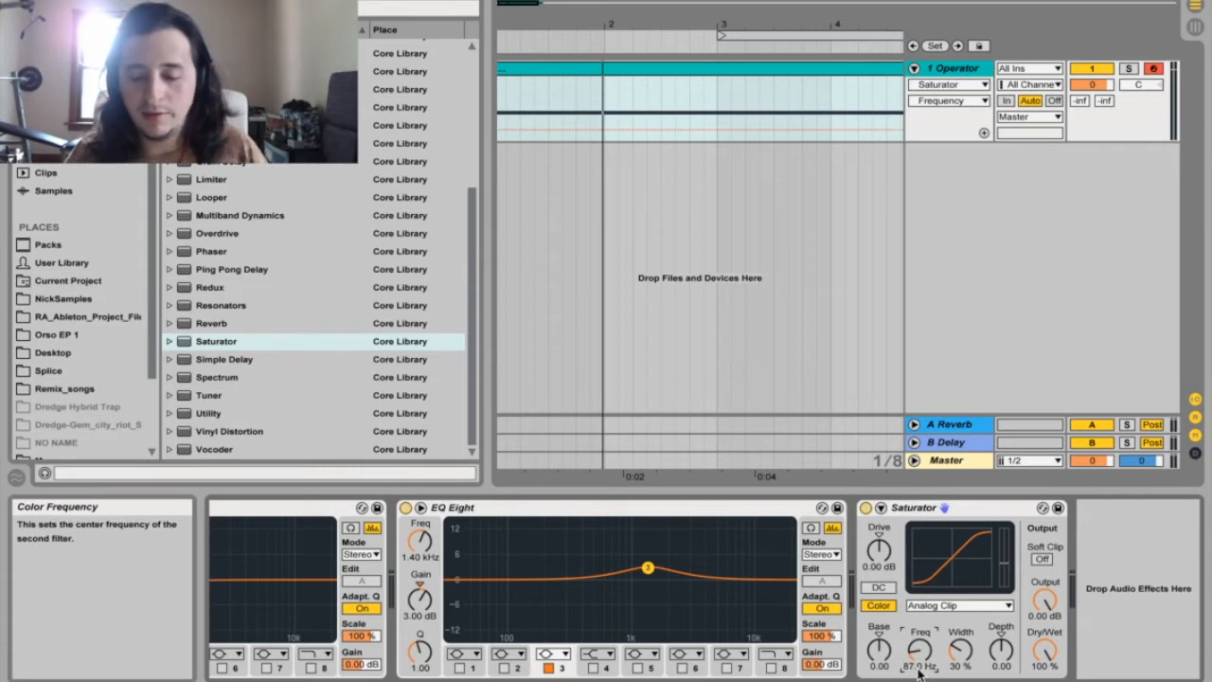
Raise the Saturator's Drive to 2 dB and play back the bass through the device chain.
left_click(879, 557)
left_click_drag(879, 559, 879, 553)
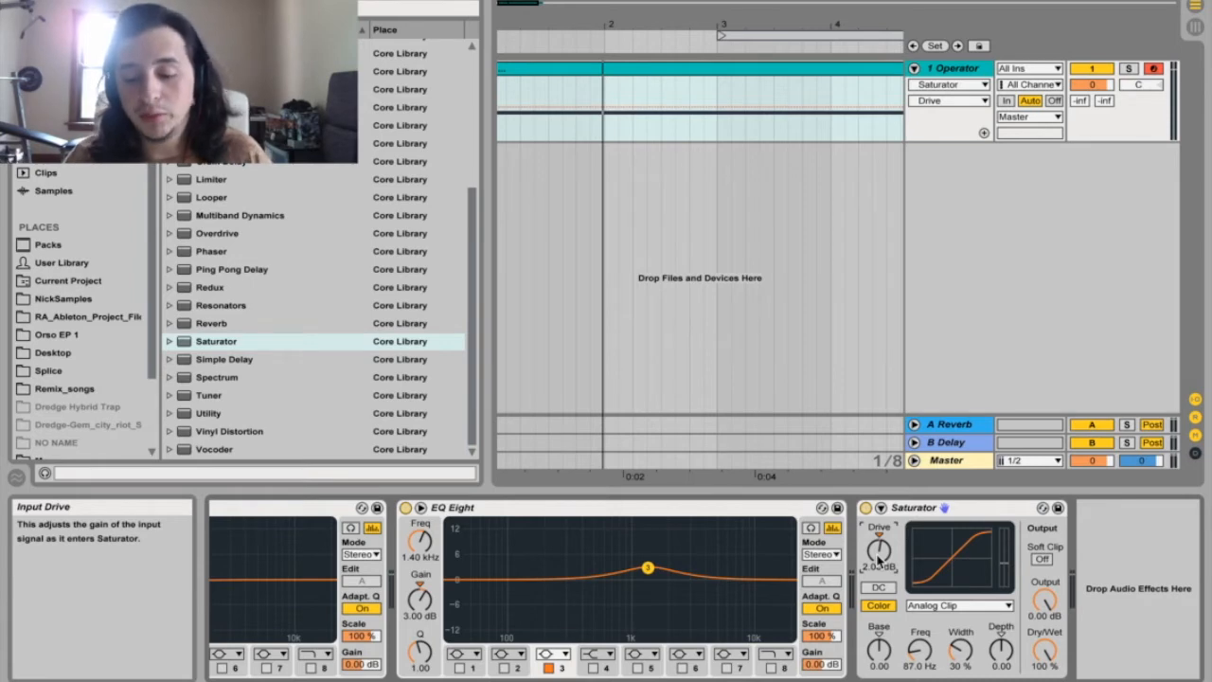
key("space")
key("space")
scroll(881, 559, "left", 15)
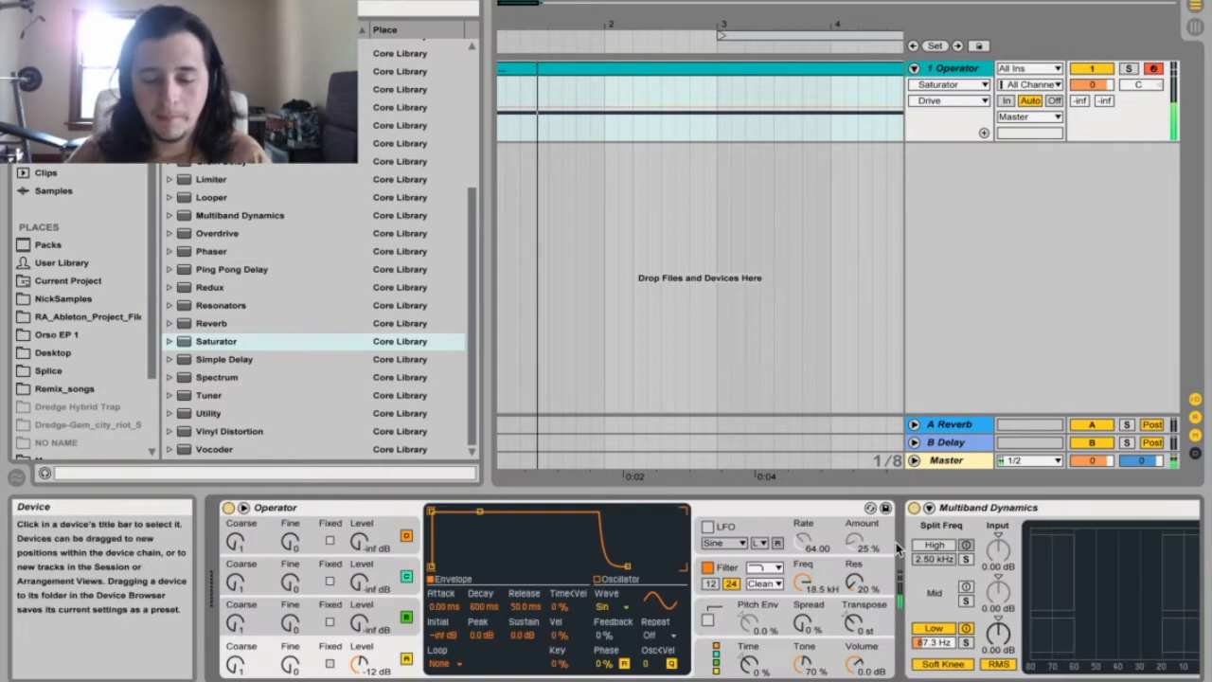
scroll(673, 592, "right", 15)
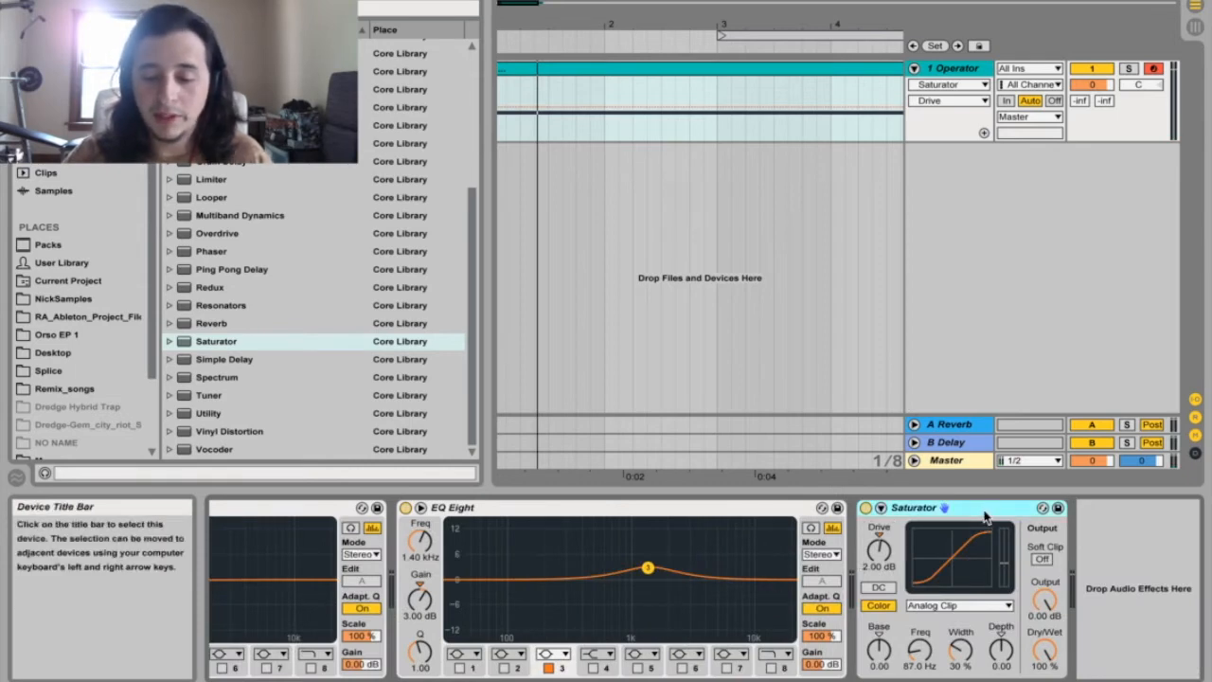
Duplicate the Saturator and reset the copy's Drive to 0 dB.
key("ctrl+d")
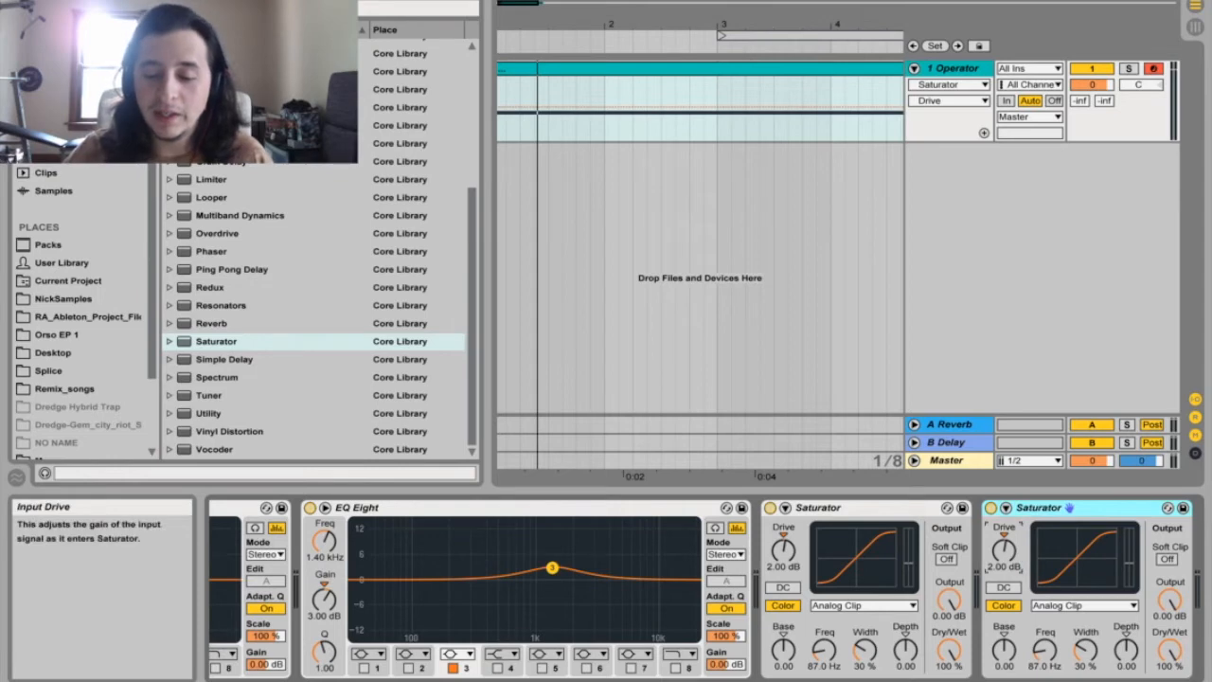
left_click(1015, 554)
key("Delete")
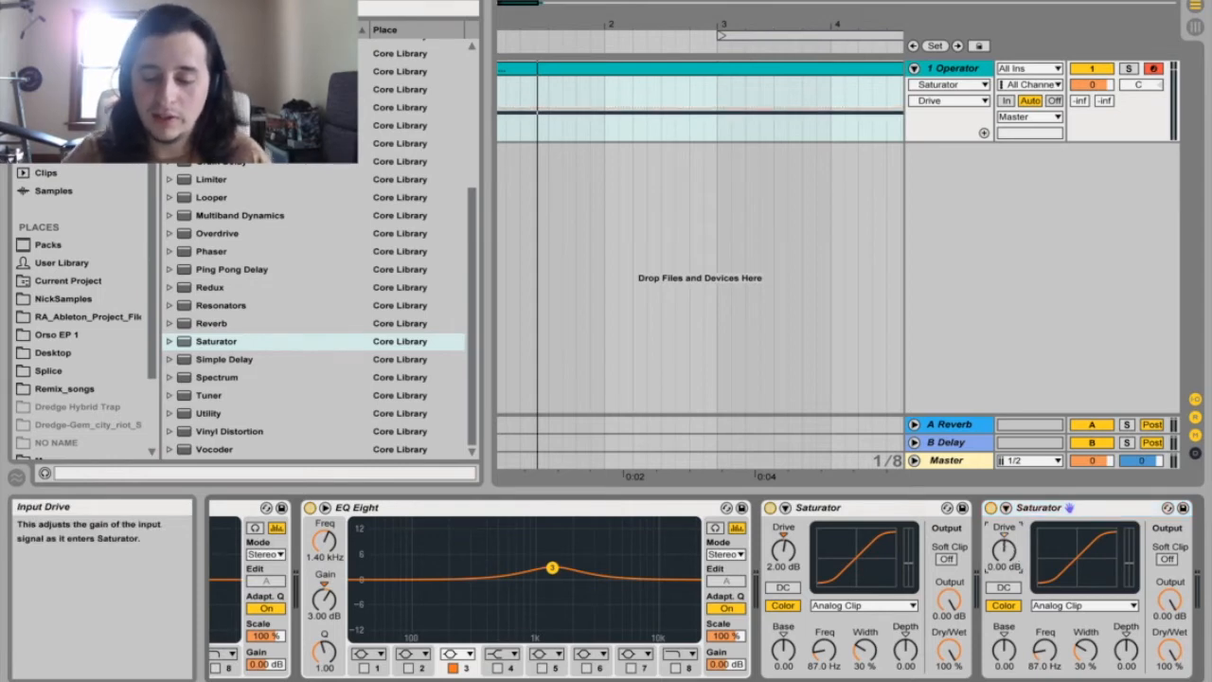
Consult the note frequency chart, set the second Saturator's color frequency to 174 Hz, and play back the bass.
key("super+Tab")
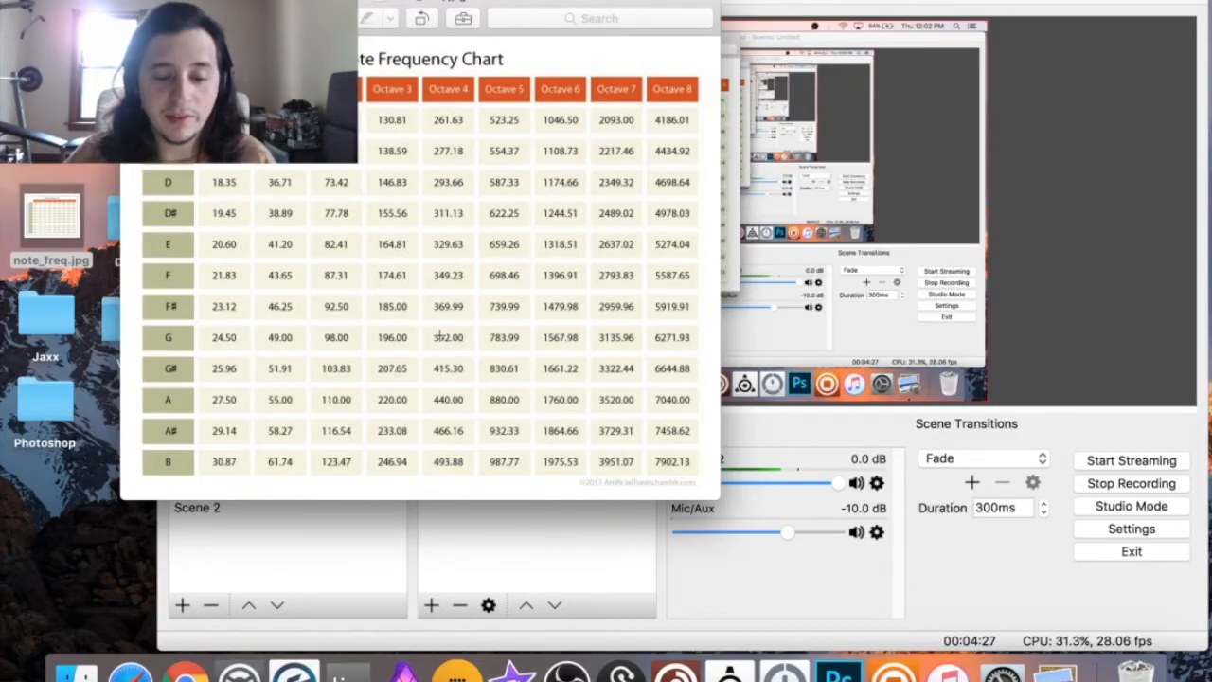
key("super+Tab")
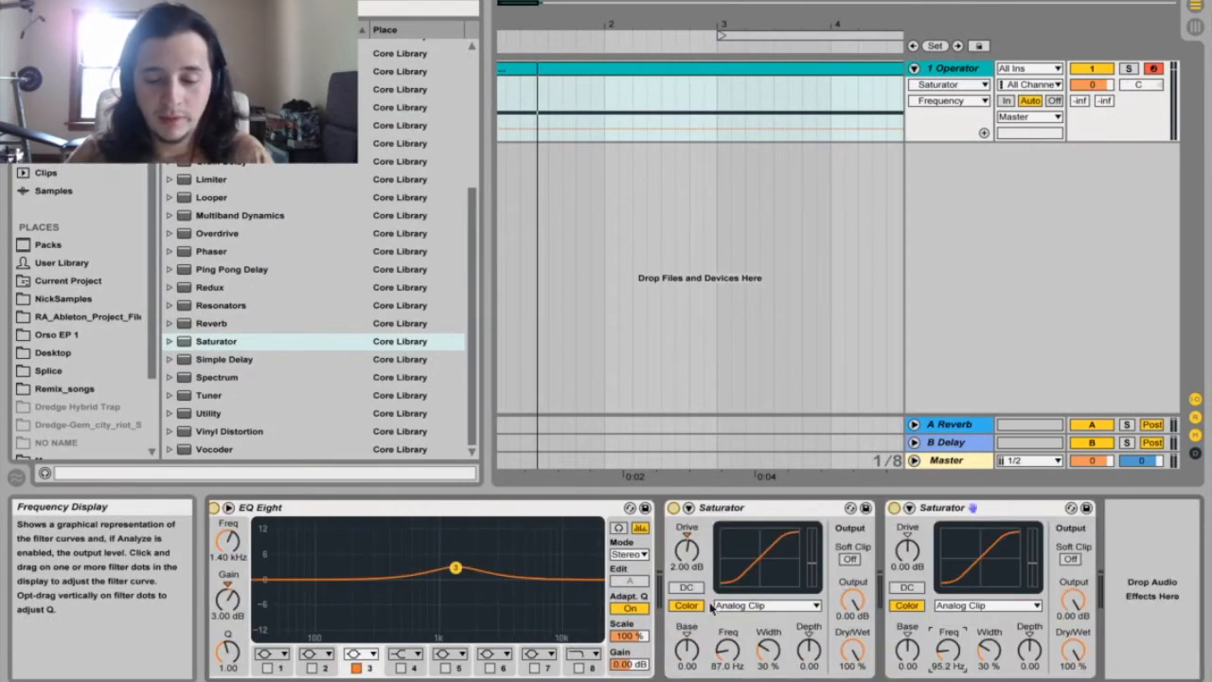
scroll(560, 579, "left", 5)
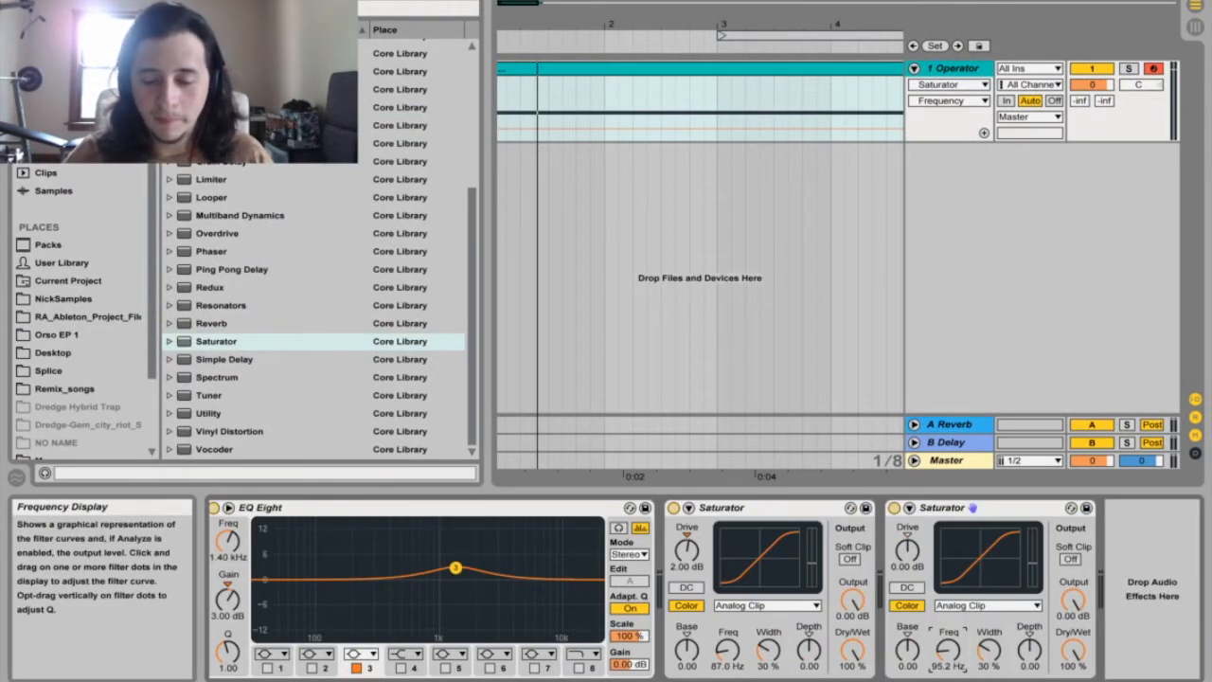
left_click(955, 666)
type("174")
key("Return")
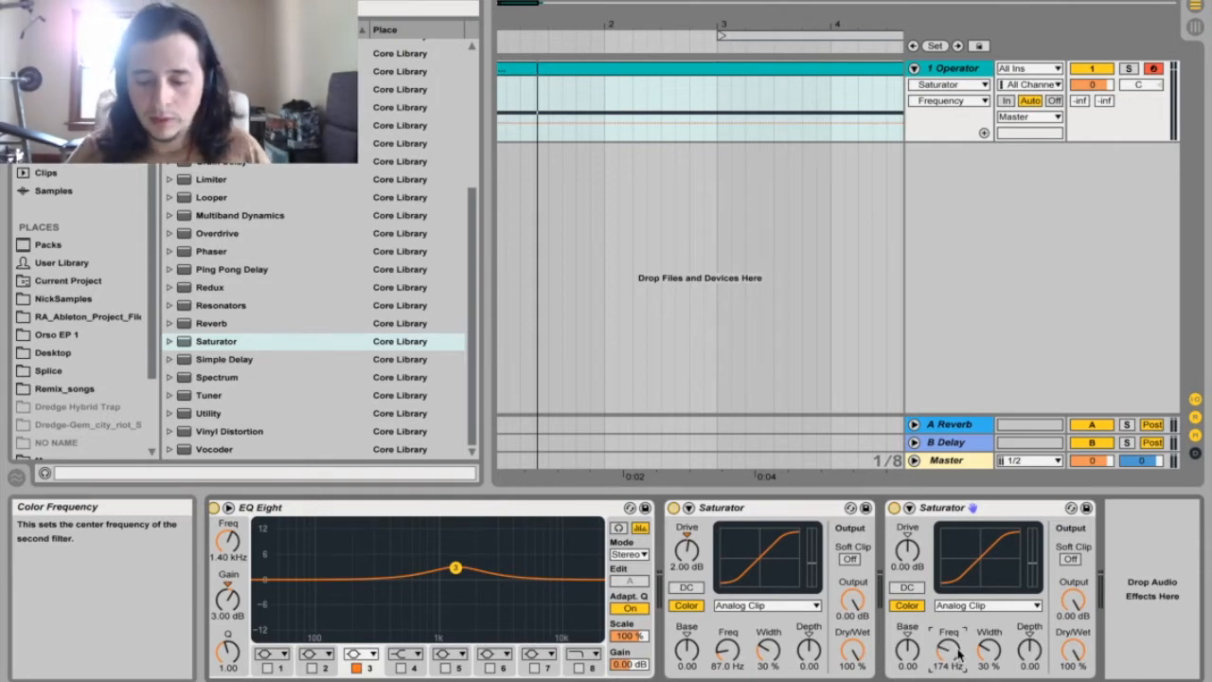
key("space")
key("space")
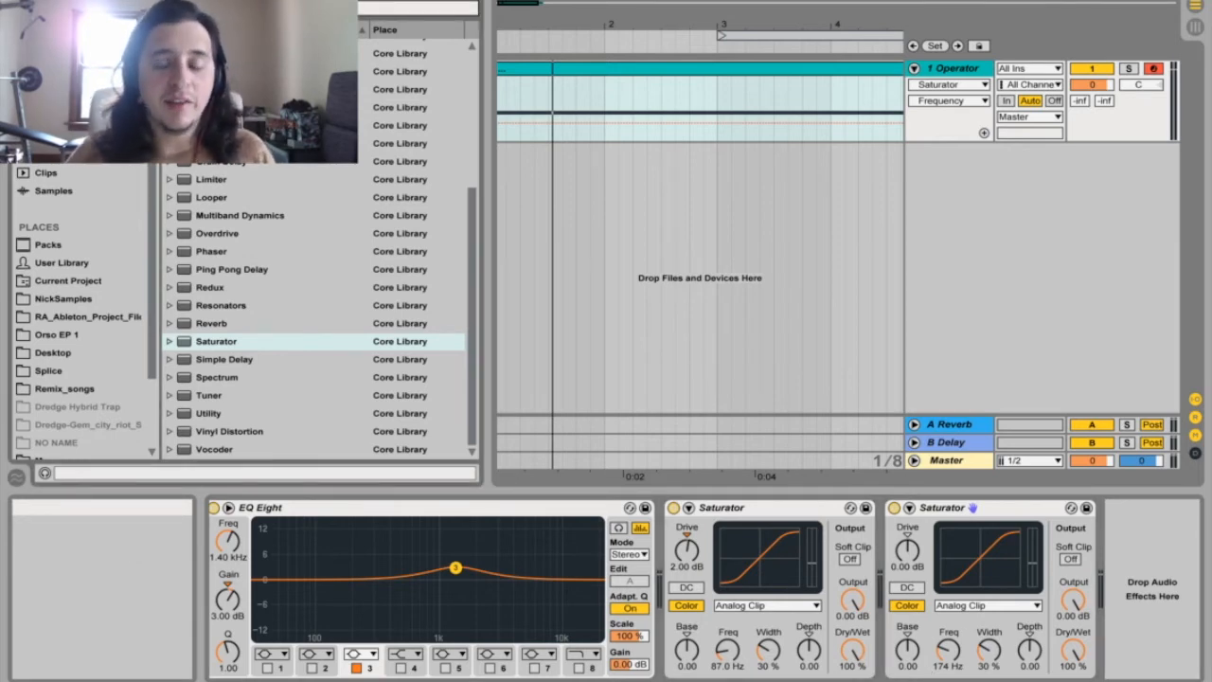
Search the device browser and load the Kick Tight preset after the second Saturator.
type("eq")
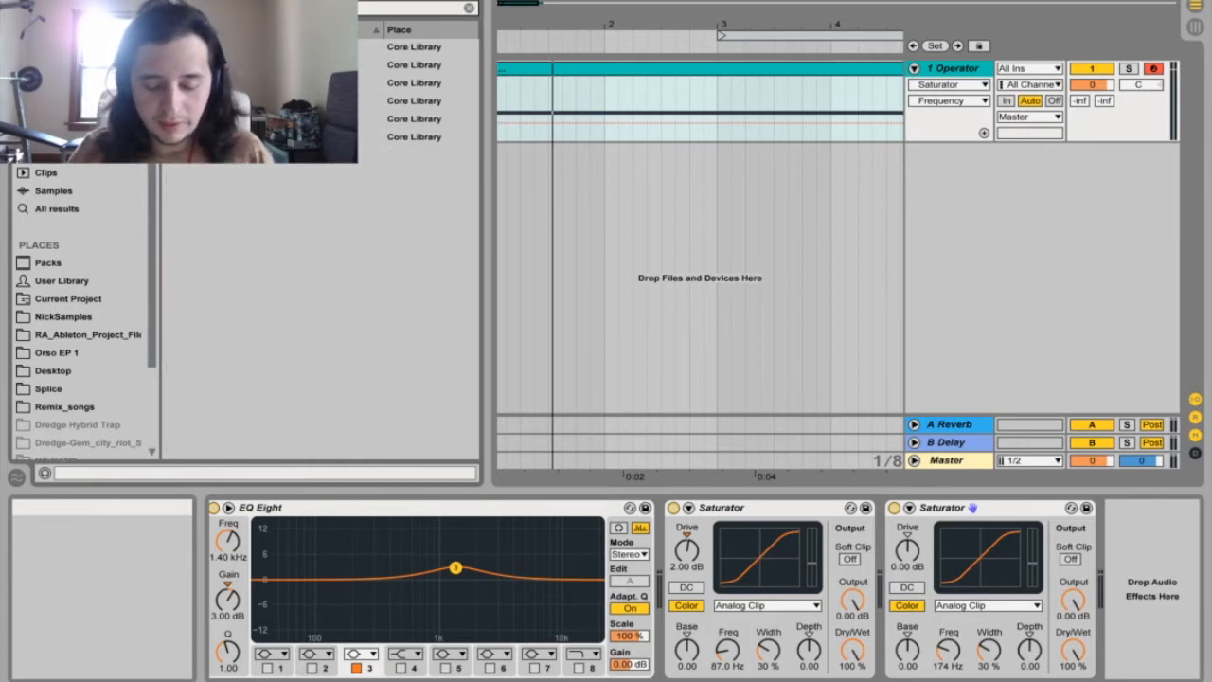
type(" e")
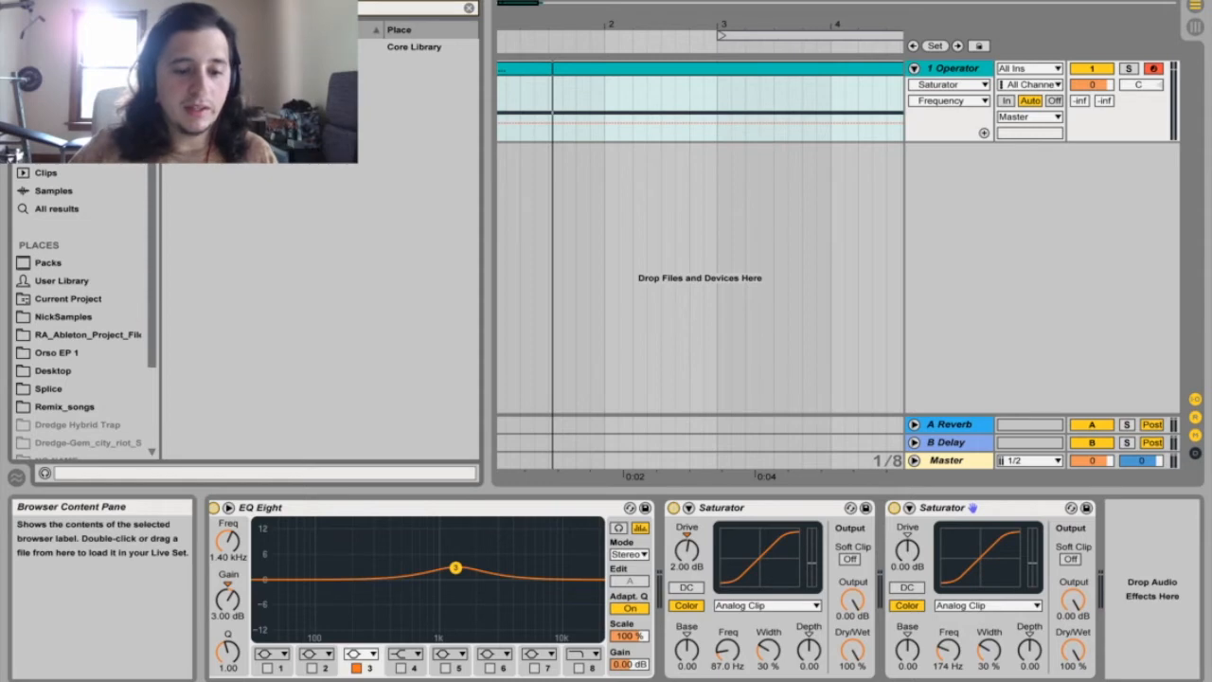
left_click(173, 47)
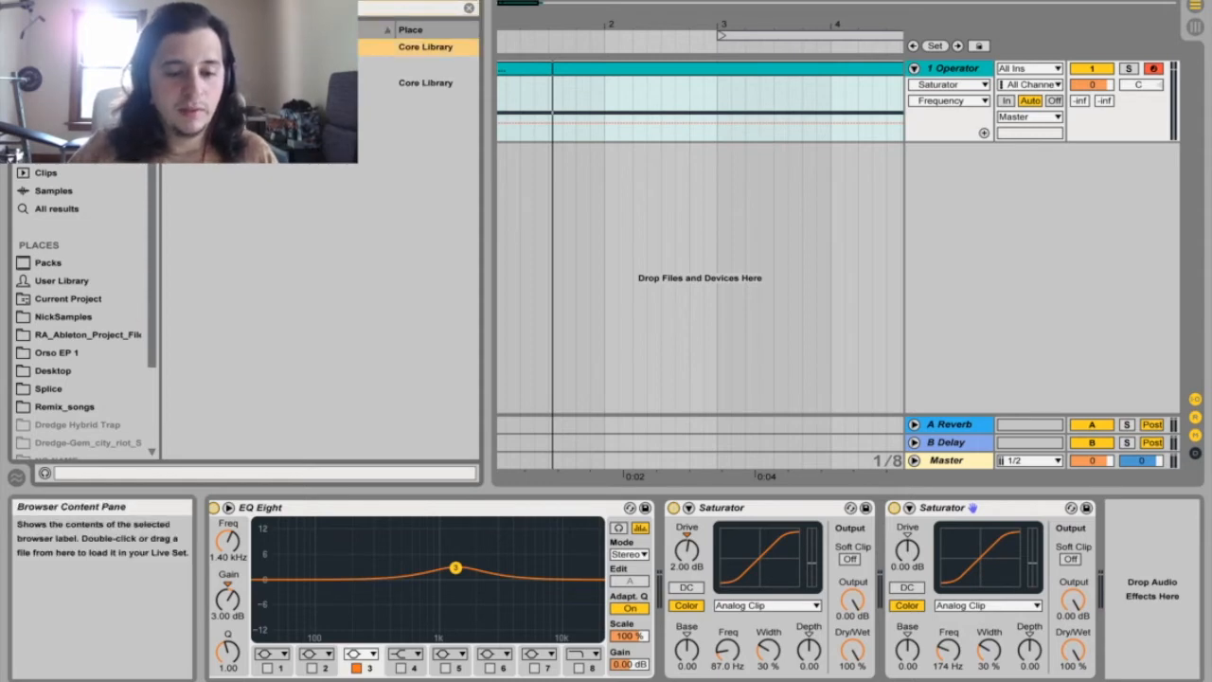
left_click_drag(426, 82, 1128, 525)
Set the Tune of Kick Tight to 43.65 Hz, the charted F frequency, and play back the bass.
left_click(834, 543)
left_click_drag(835, 543, 835, 548)
key("ctrl+Left")
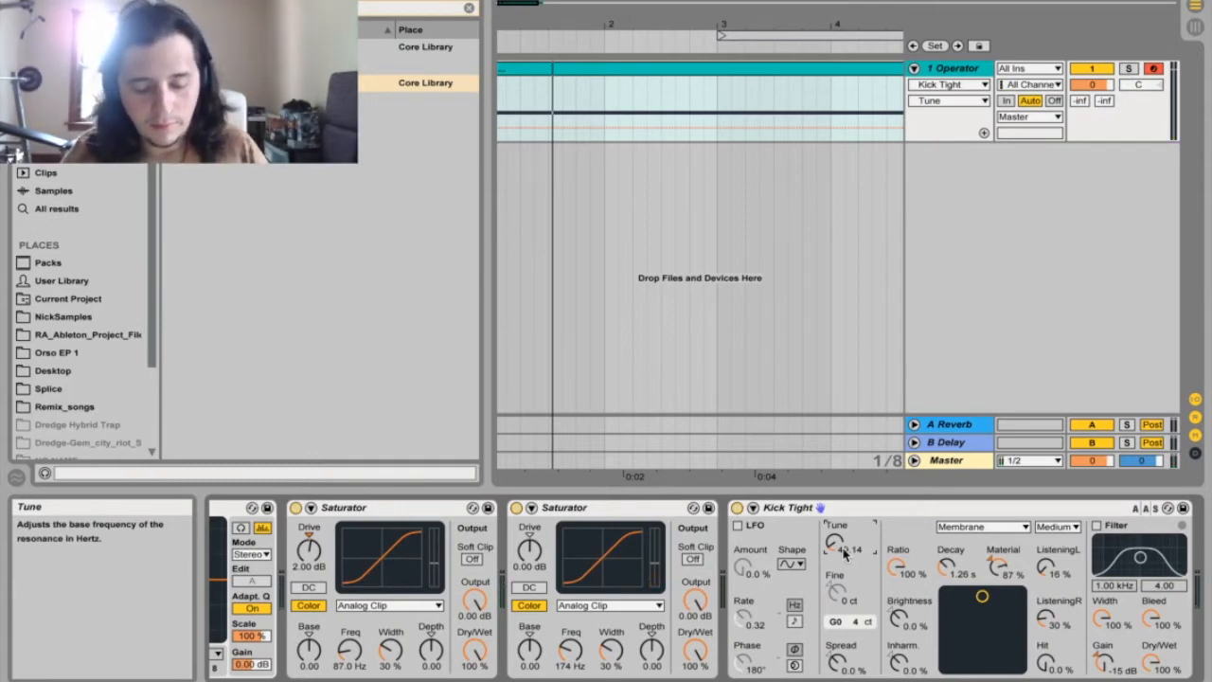
type("43.65")
key("Return")
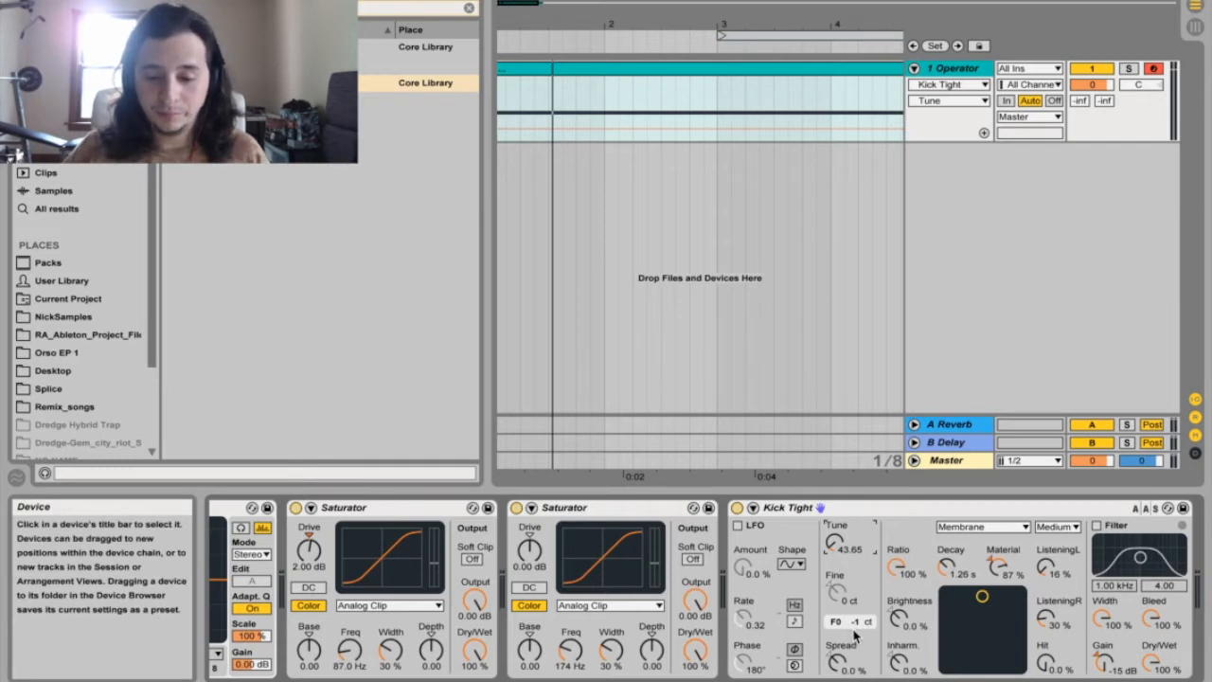
key("space")
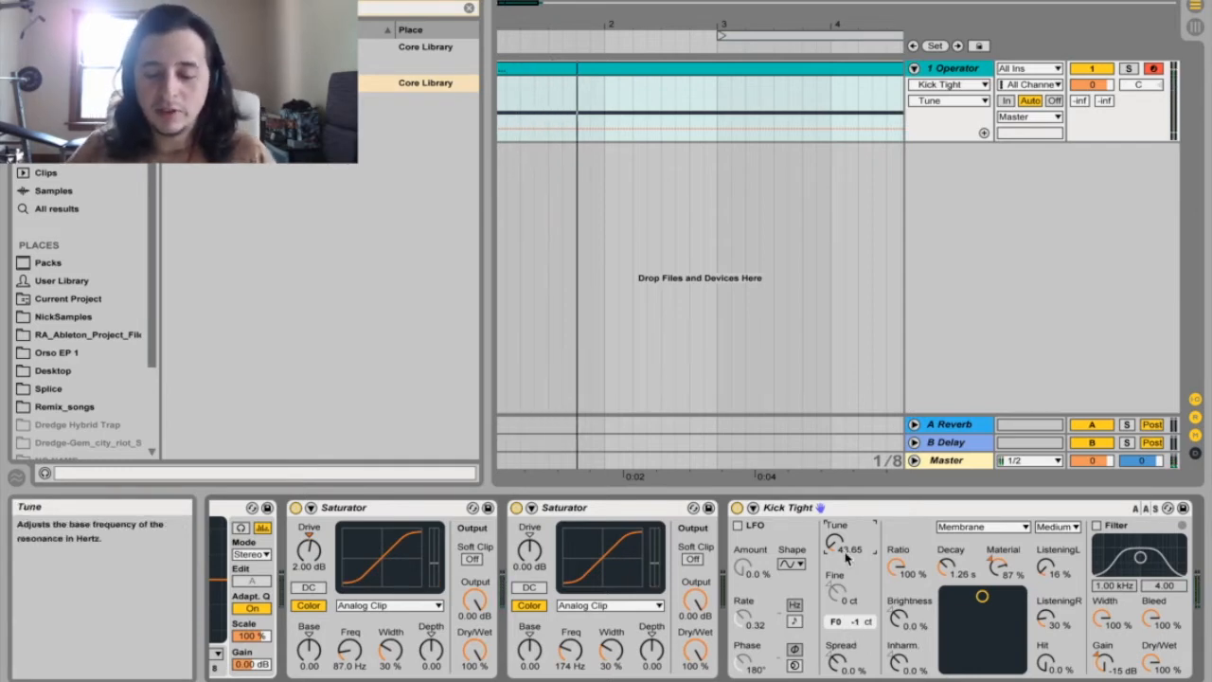
Set the Tune of Kick Tight to 174 Hz and play back the bass.
left_click_drag(845, 555, 848, 553)
type("17")
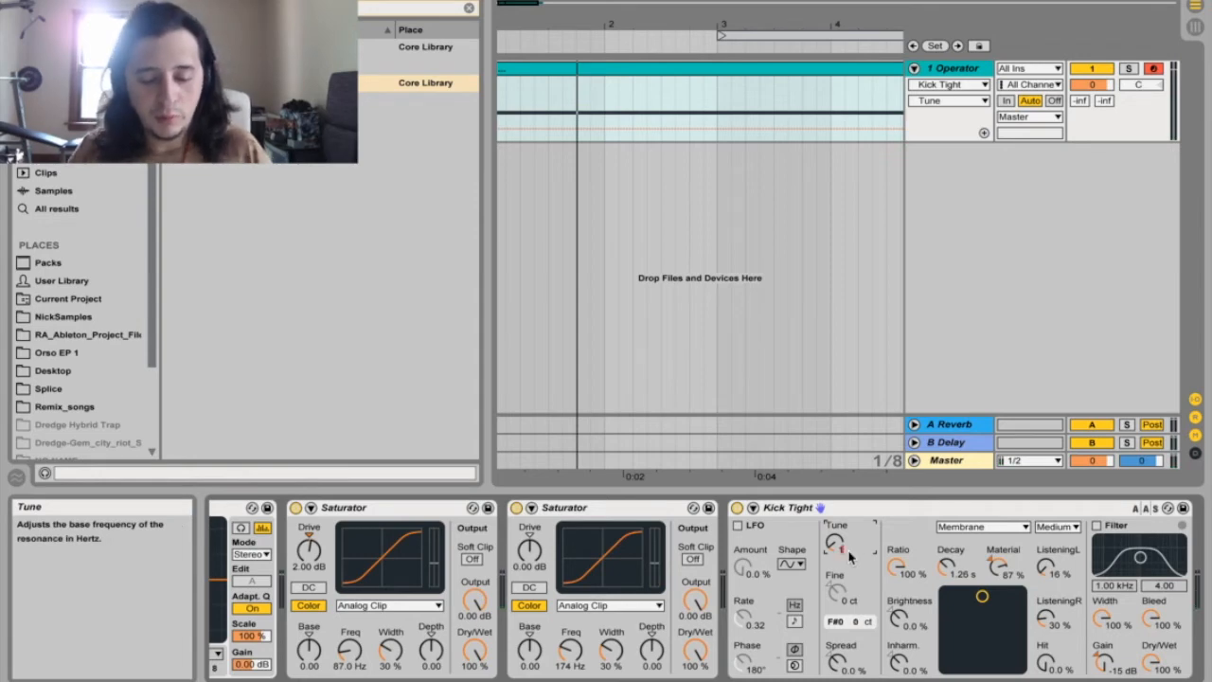
type("4")
key("Return")
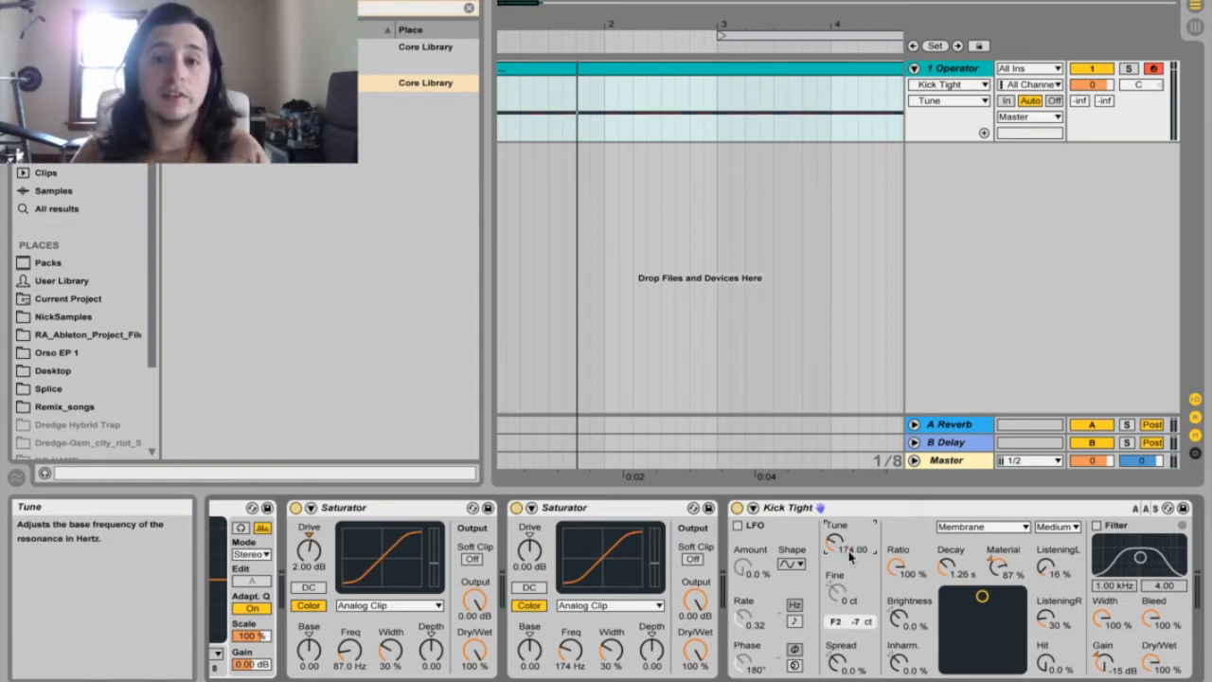
key("space")
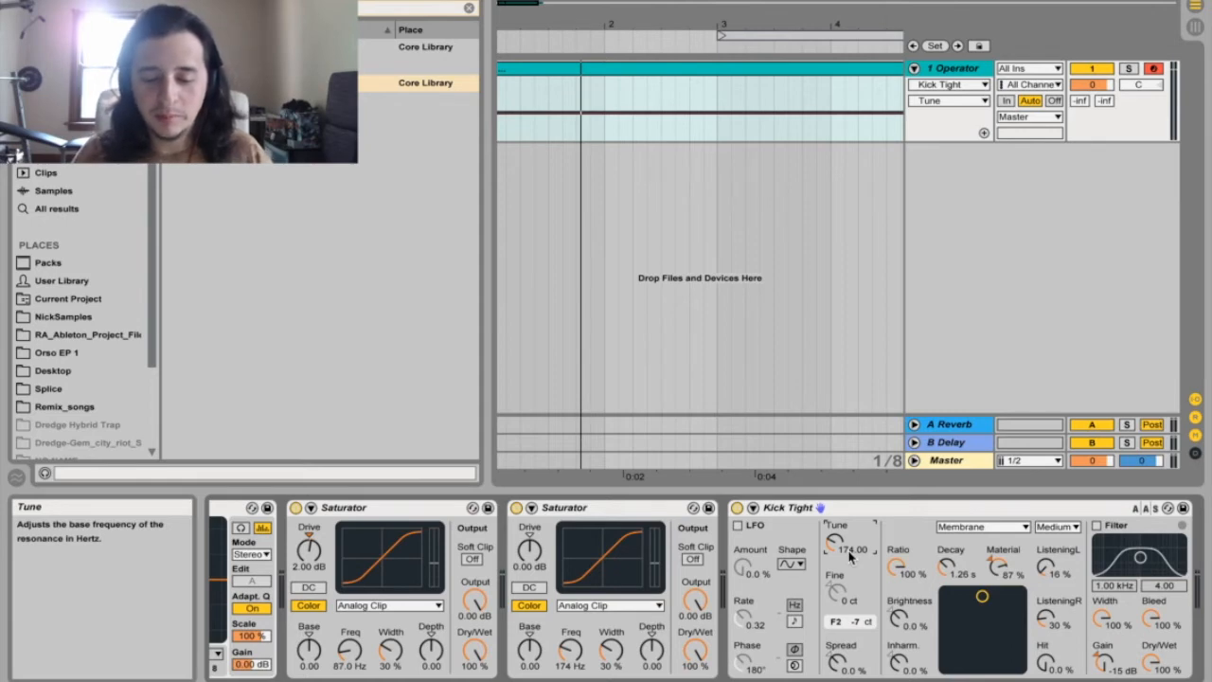
Set the Tune of Kick Tight to 87 Hz and play back the bass.
type("8")
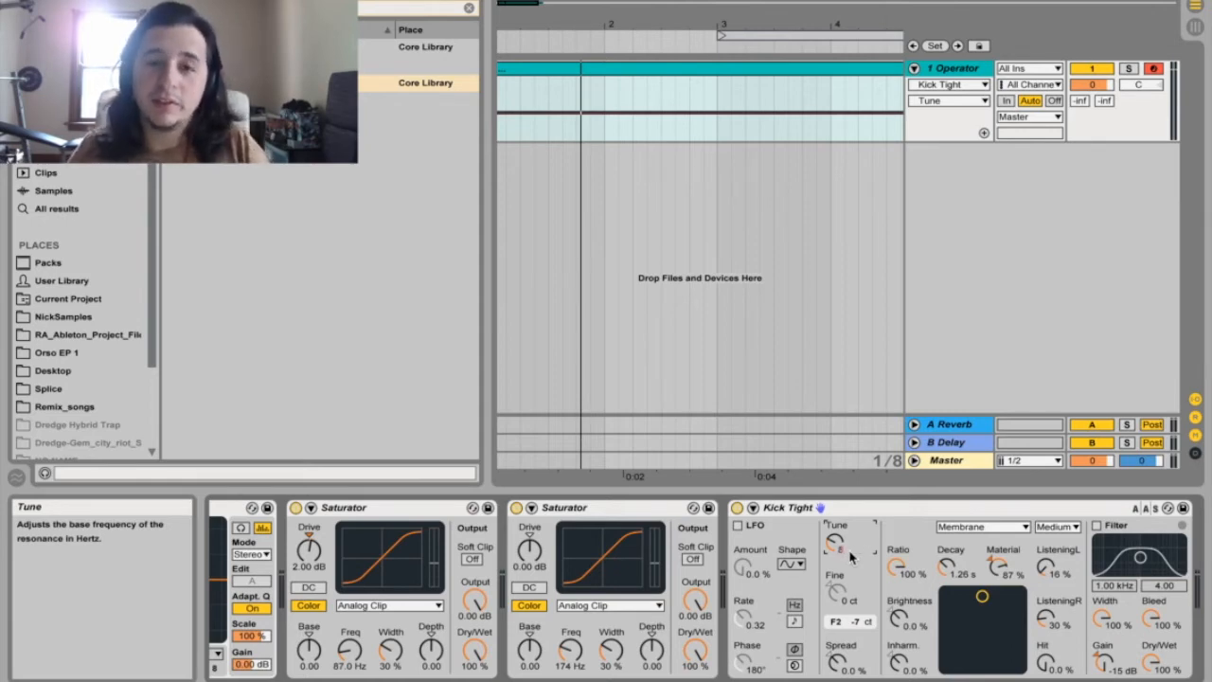
type("7")
key("Return")
key("space")
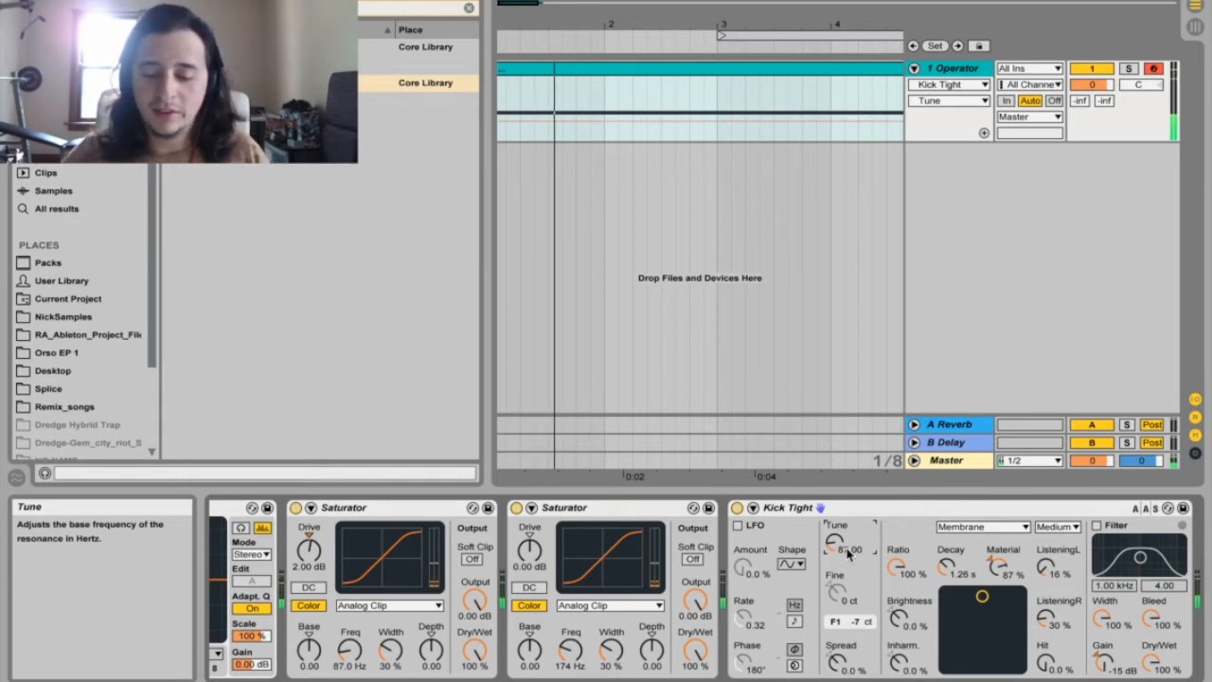
Check the note frequency chart for F and set the Tune of Kick Tight to 43.65 Hz.
left_click_drag(834, 543, 834, 593)
scroll(851, 569, "left", 4)
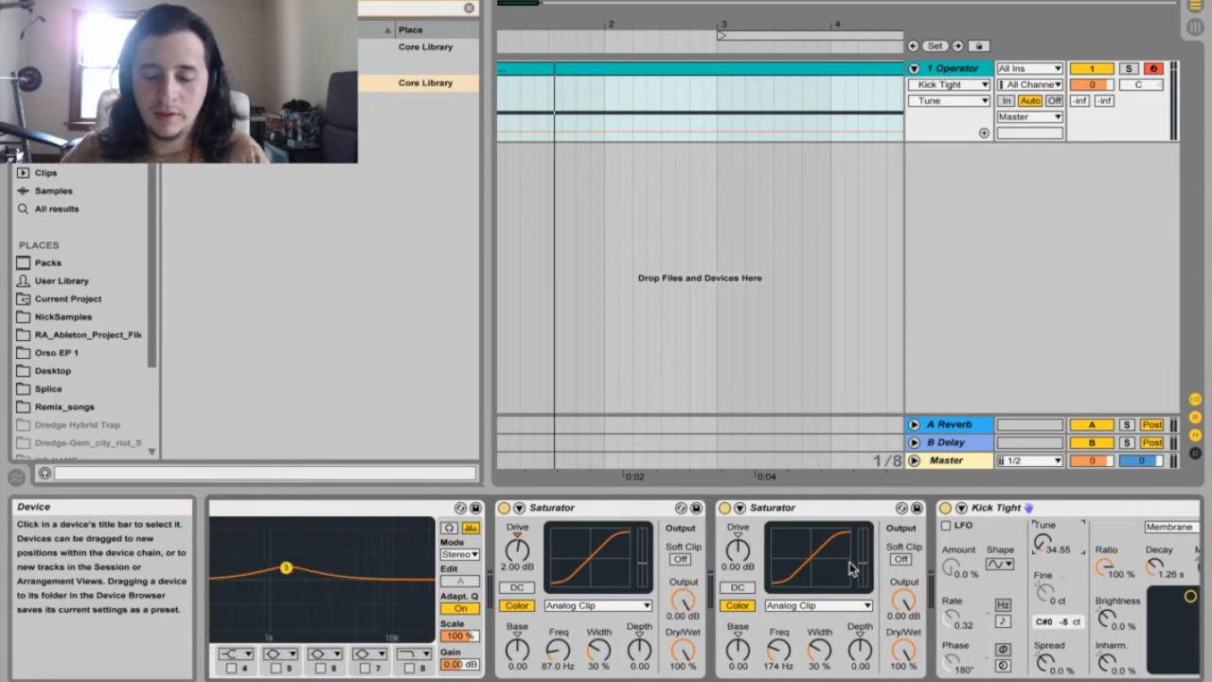
scroll(852, 569, "left", 5)
scroll(954, 596, "right", 8)
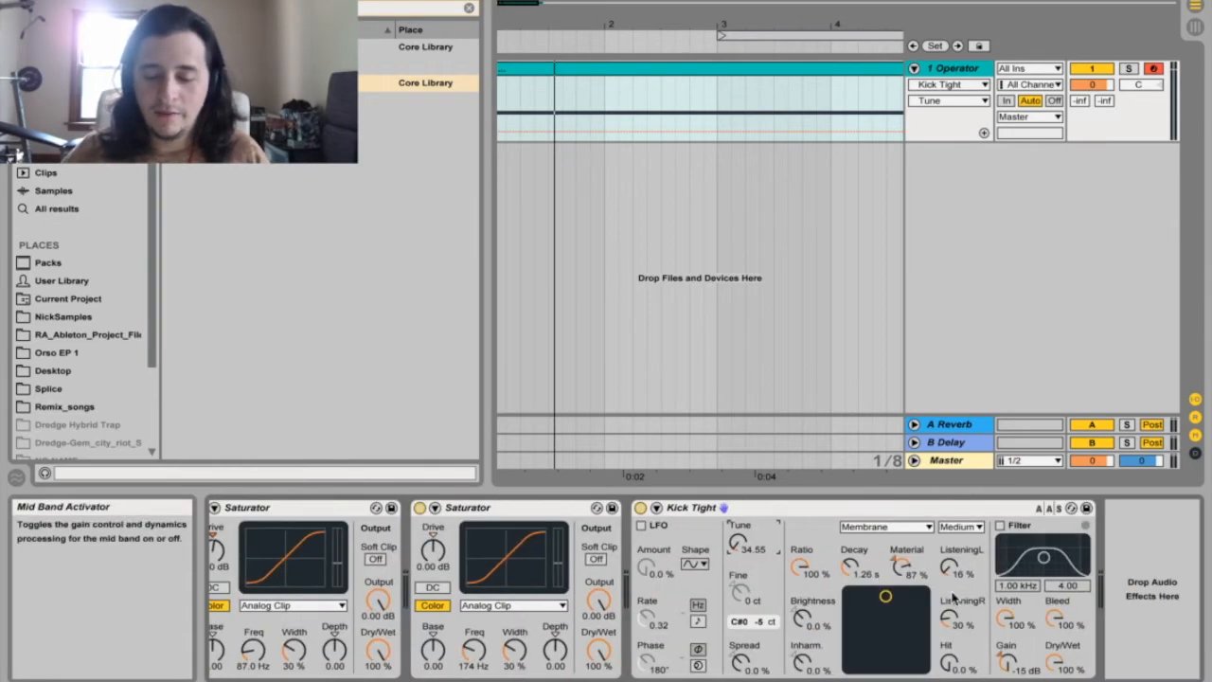
key("ctrl+Left")
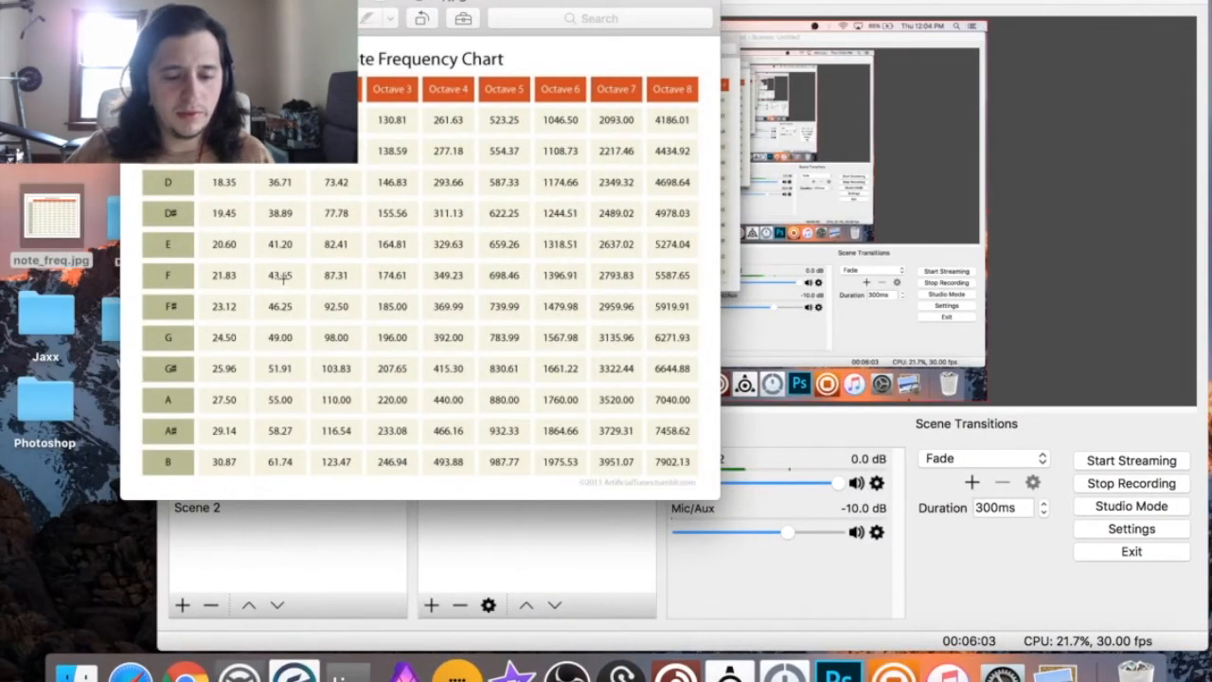
key("ctrl+Right")
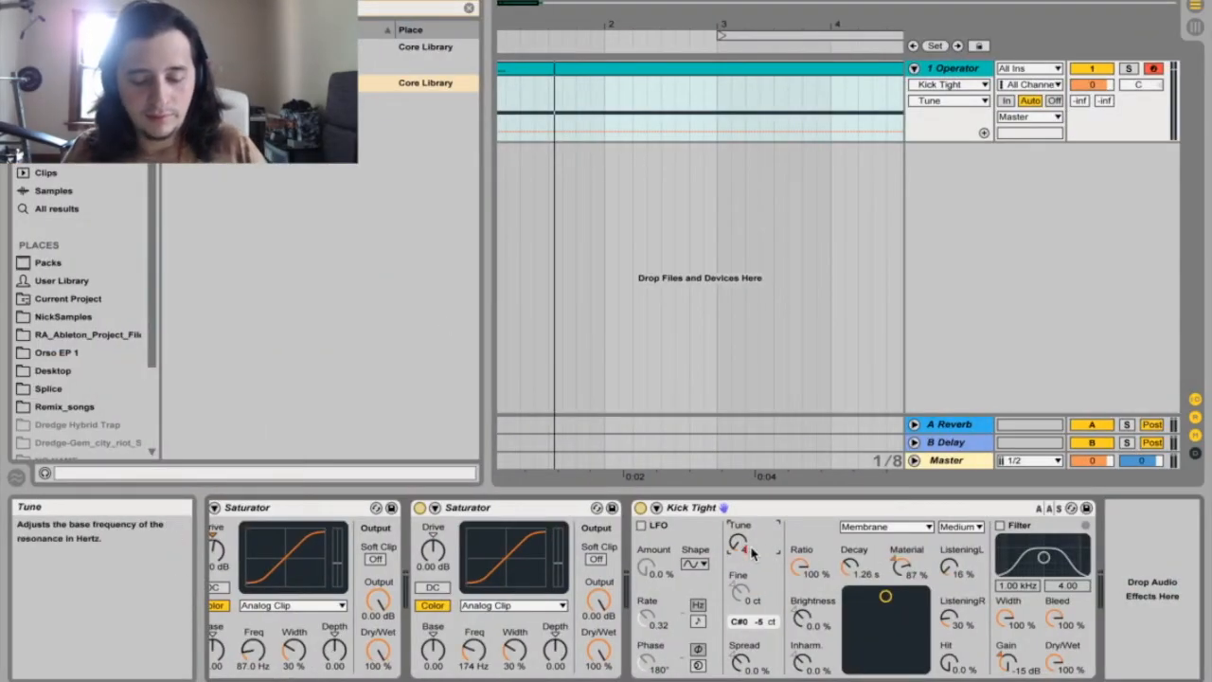
scroll(753, 554, "up", 5)
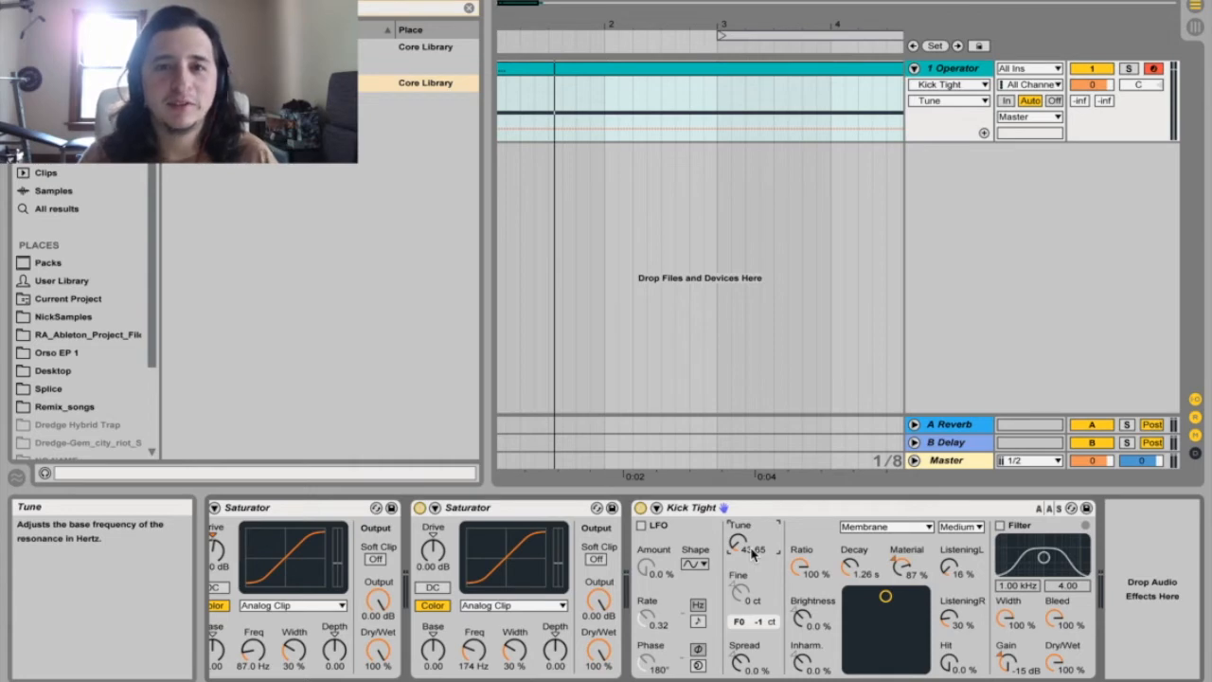
Review the EQ Eight and Saturator settings along the device chain and play back the bass.
scroll(753, 554, "right", 15)
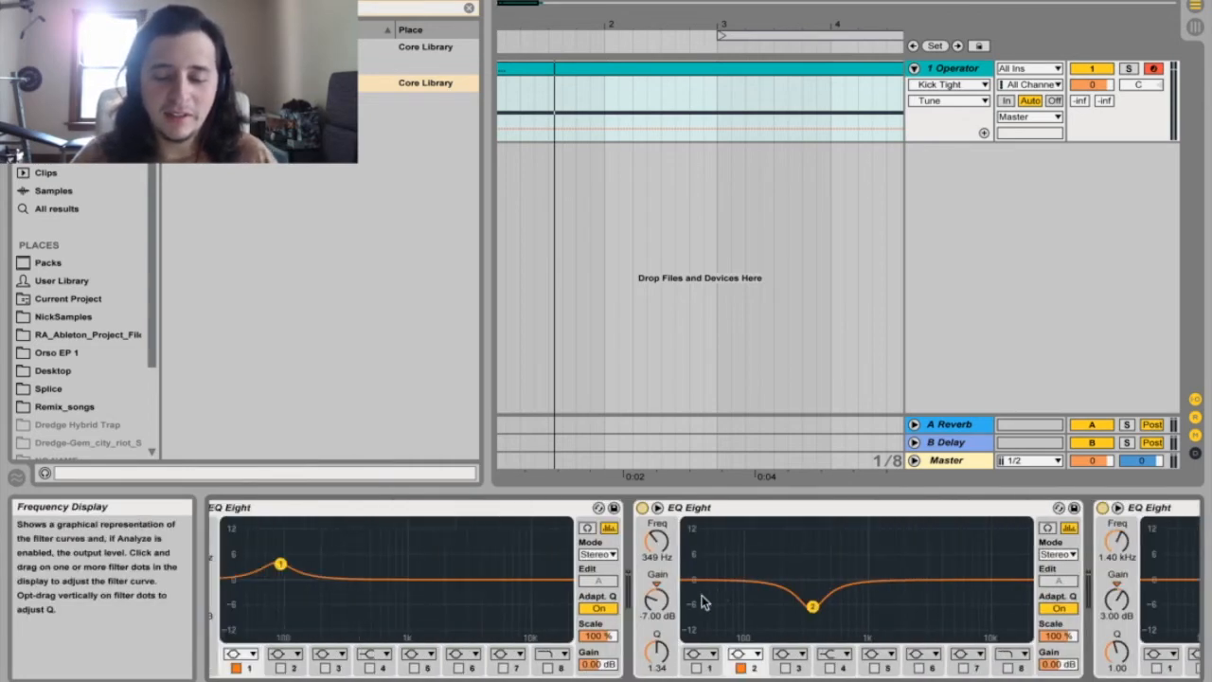
scroll(642, 541, "right", 8)
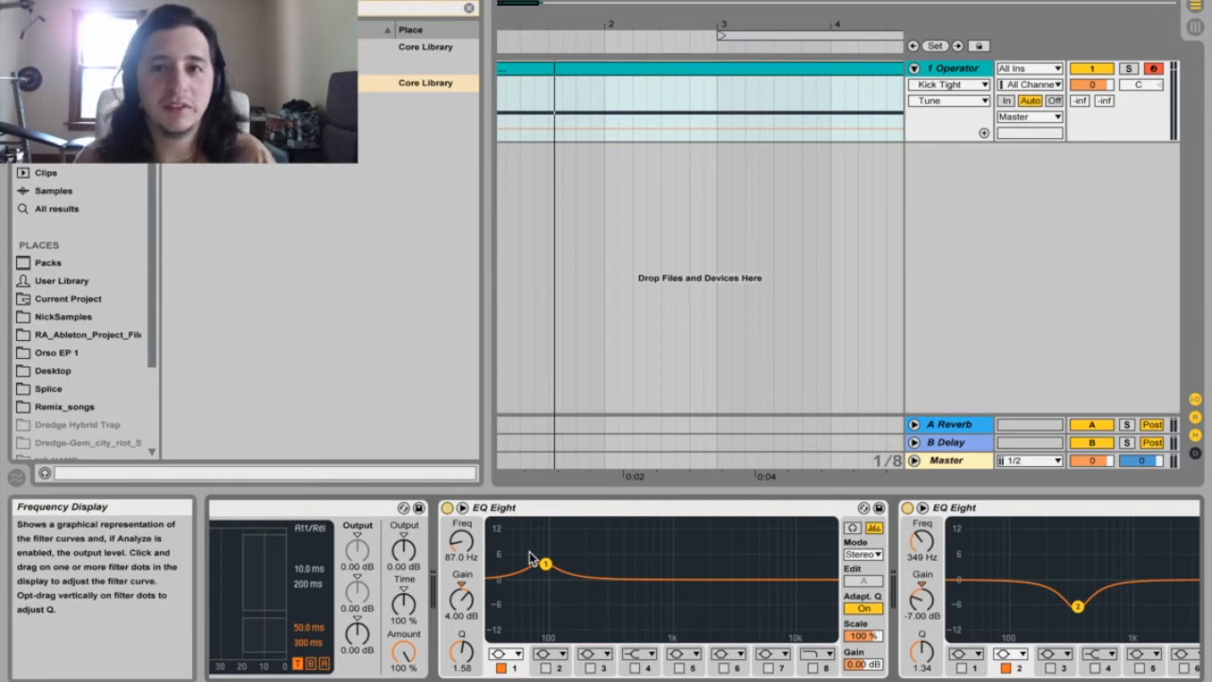
scroll(532, 559, "right", 7)
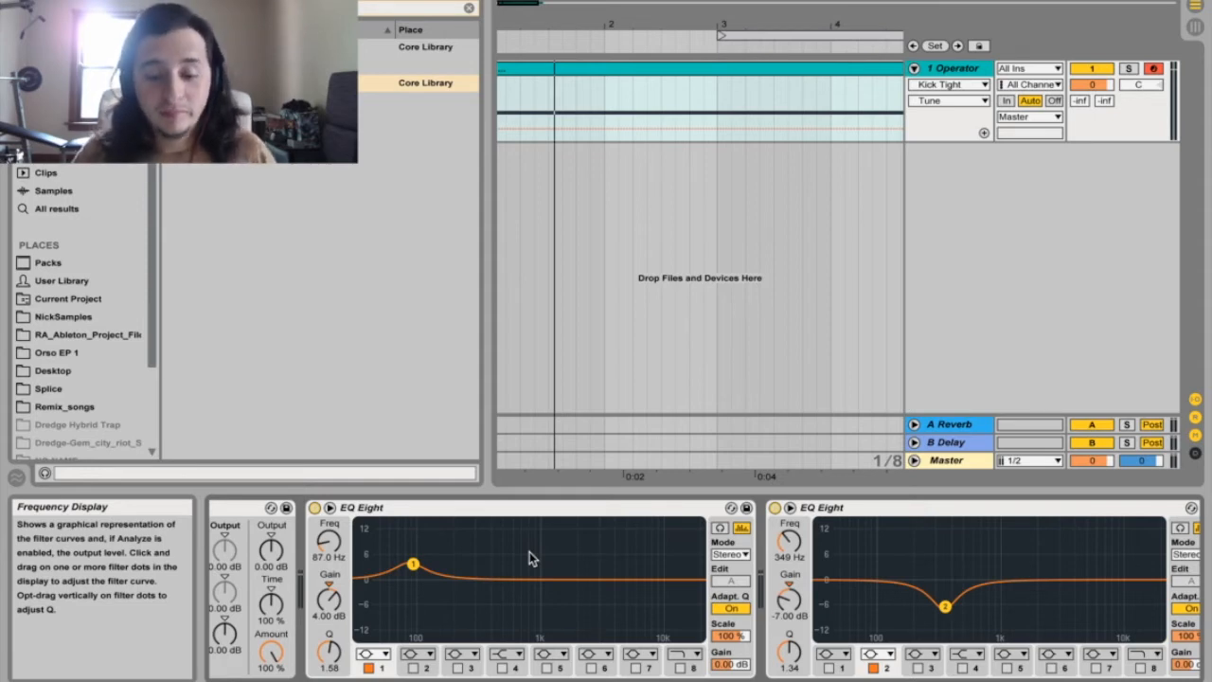
scroll(529, 557, "right", 10)
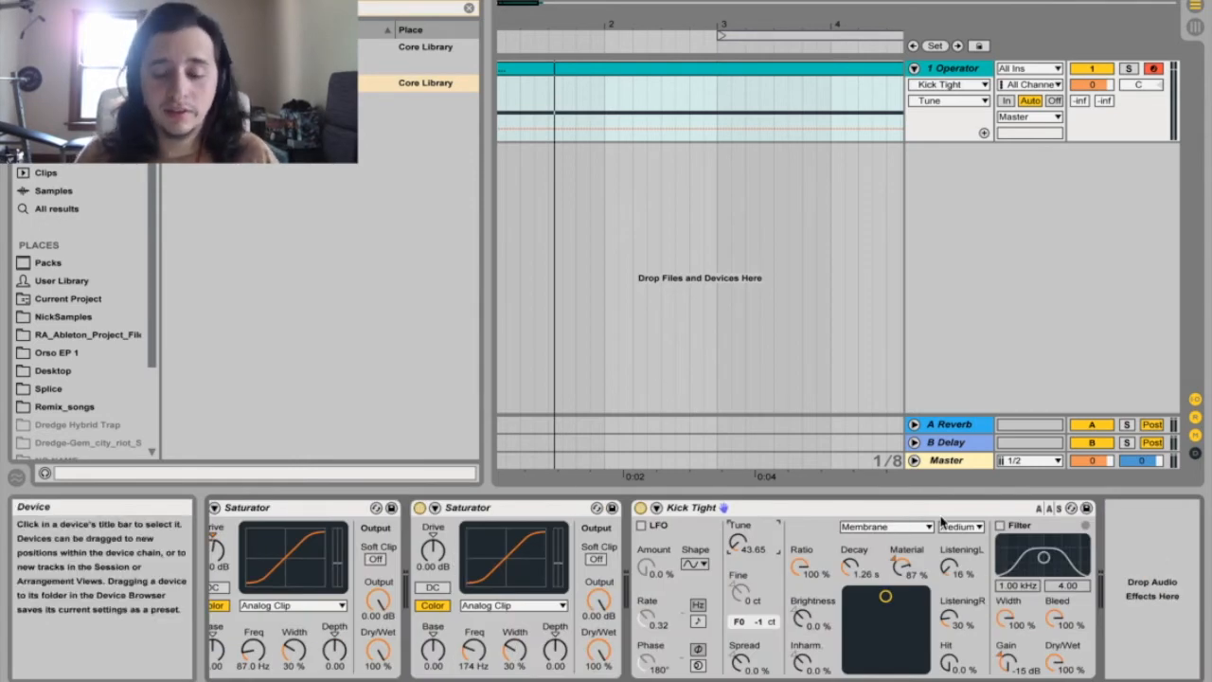
key("space")
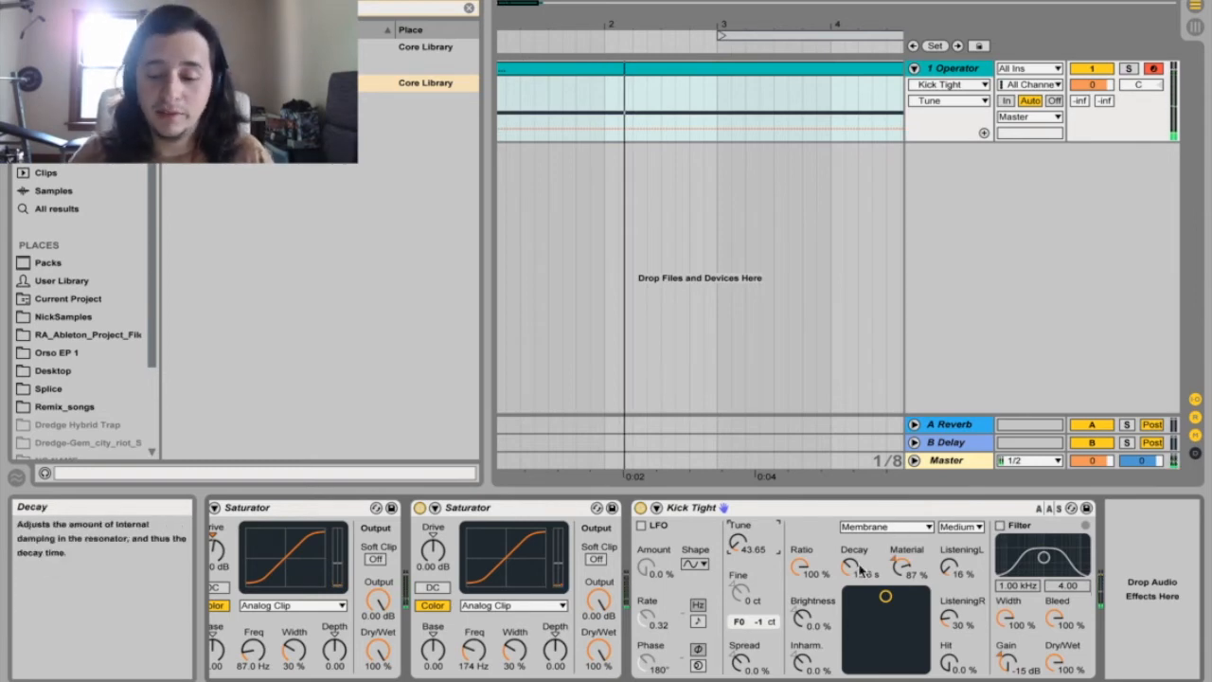
Group all devices from Operator through Kick Tight into an Instrument Rack.
scroll(858, 567, "left", 12)
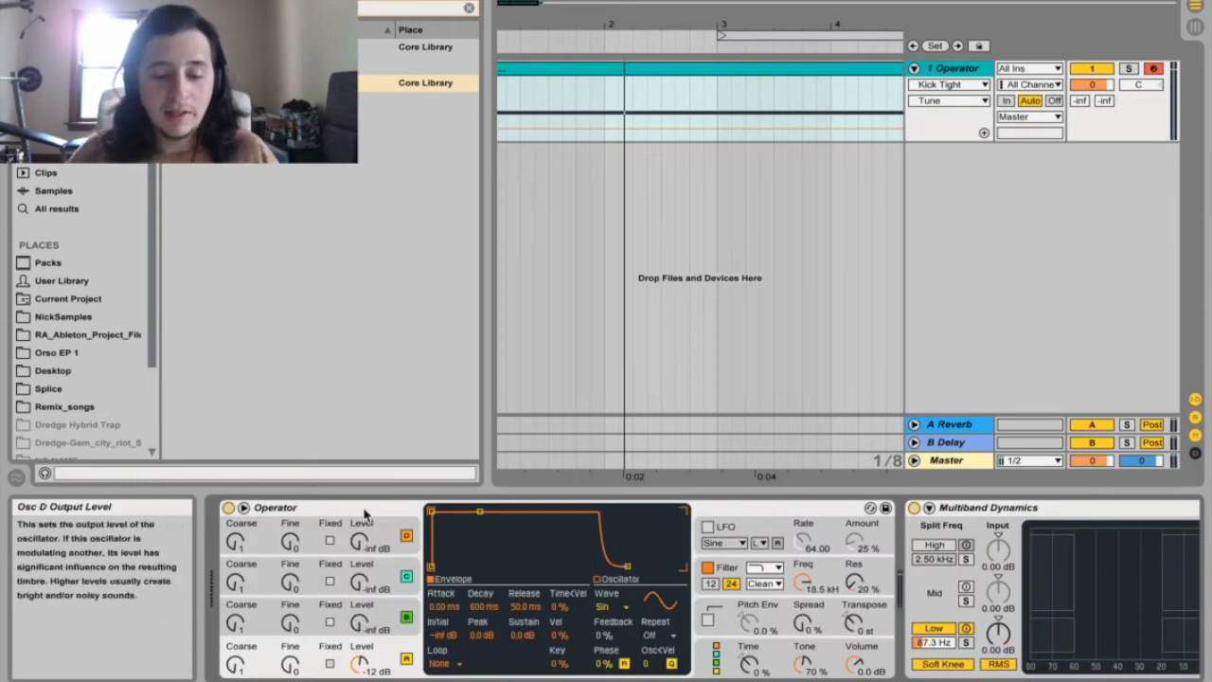
left_click(365, 513)
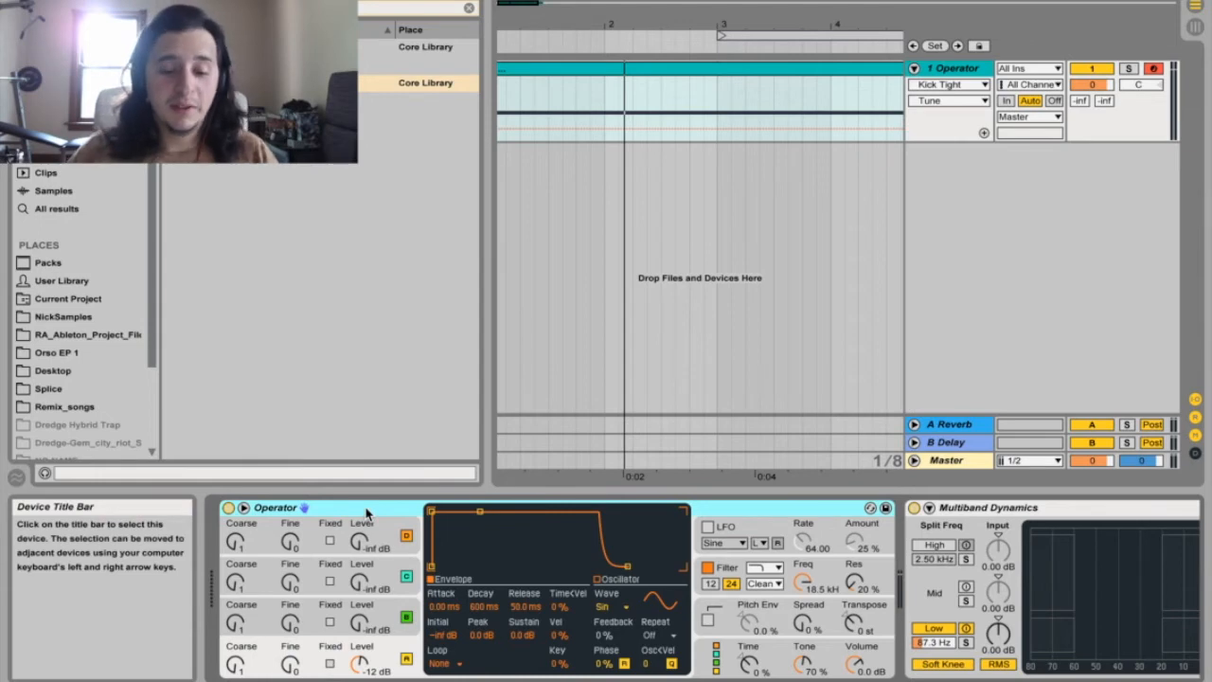
scroll(368, 513, "right", 10)
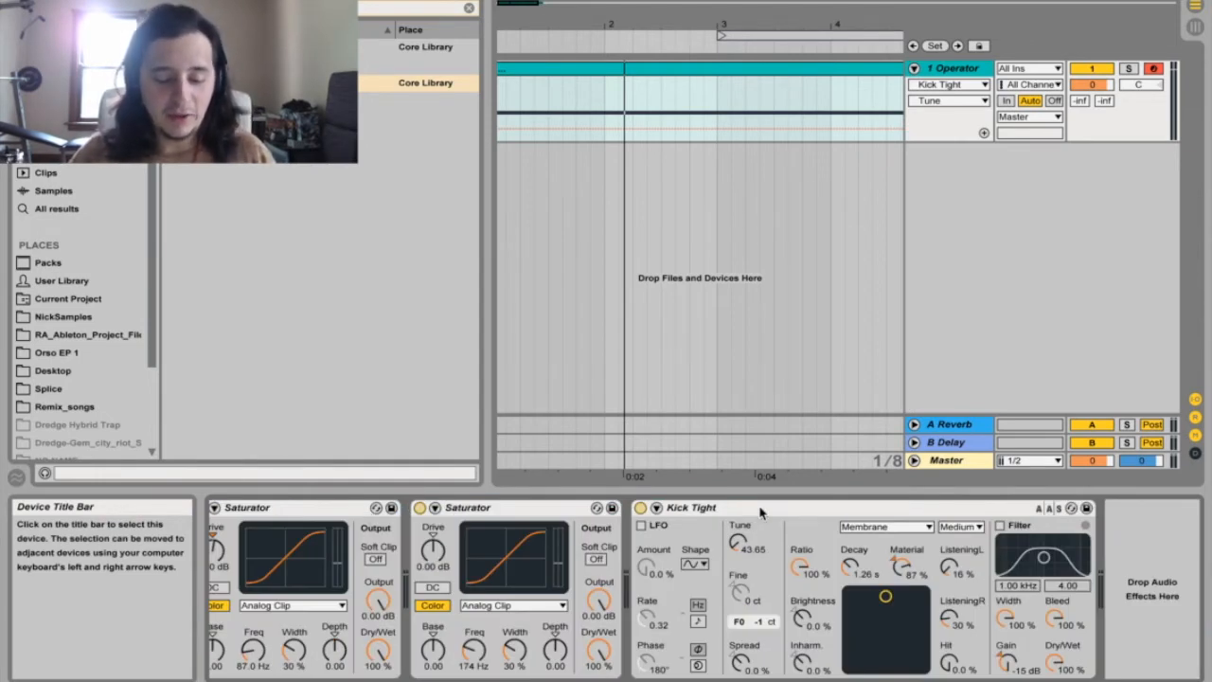
scroll(761, 513, "left", 10)
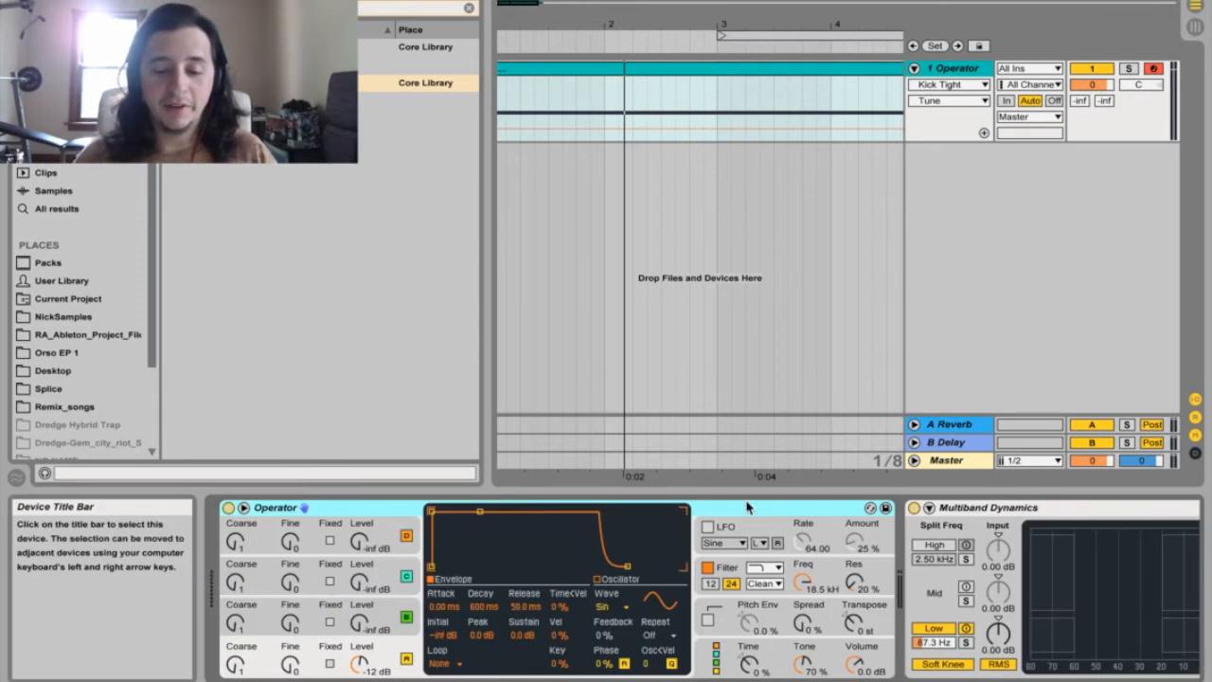
scroll(603, 500, "right", 10)
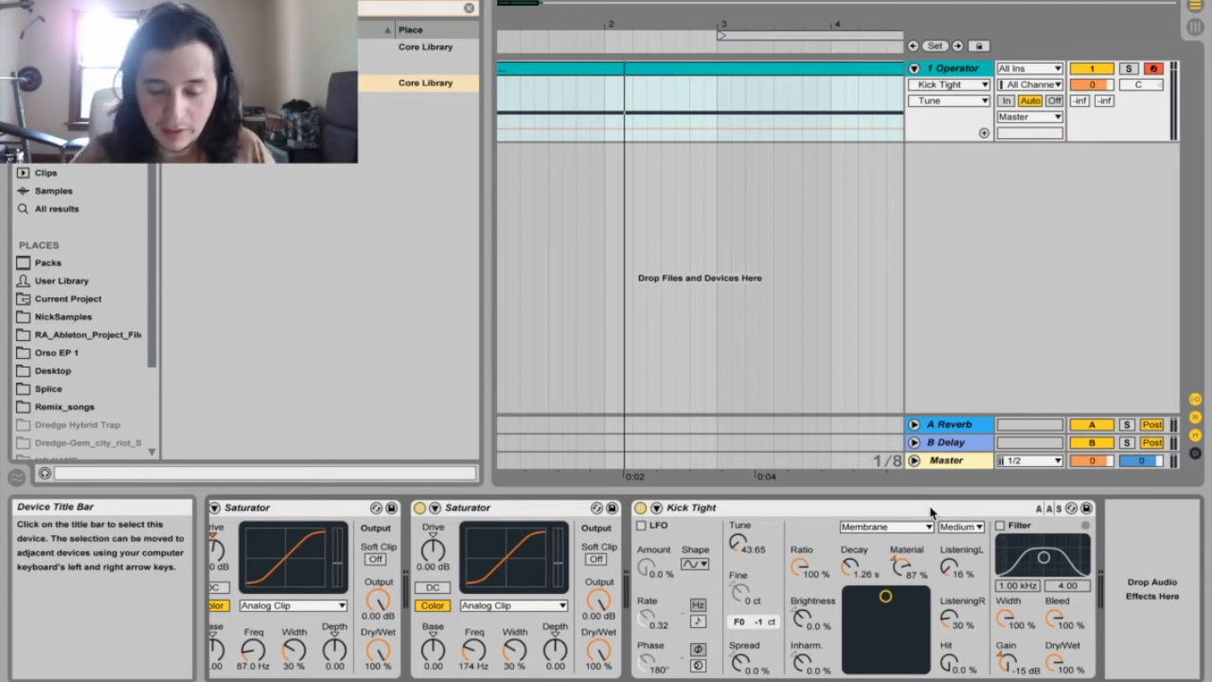
left_click(932, 511)
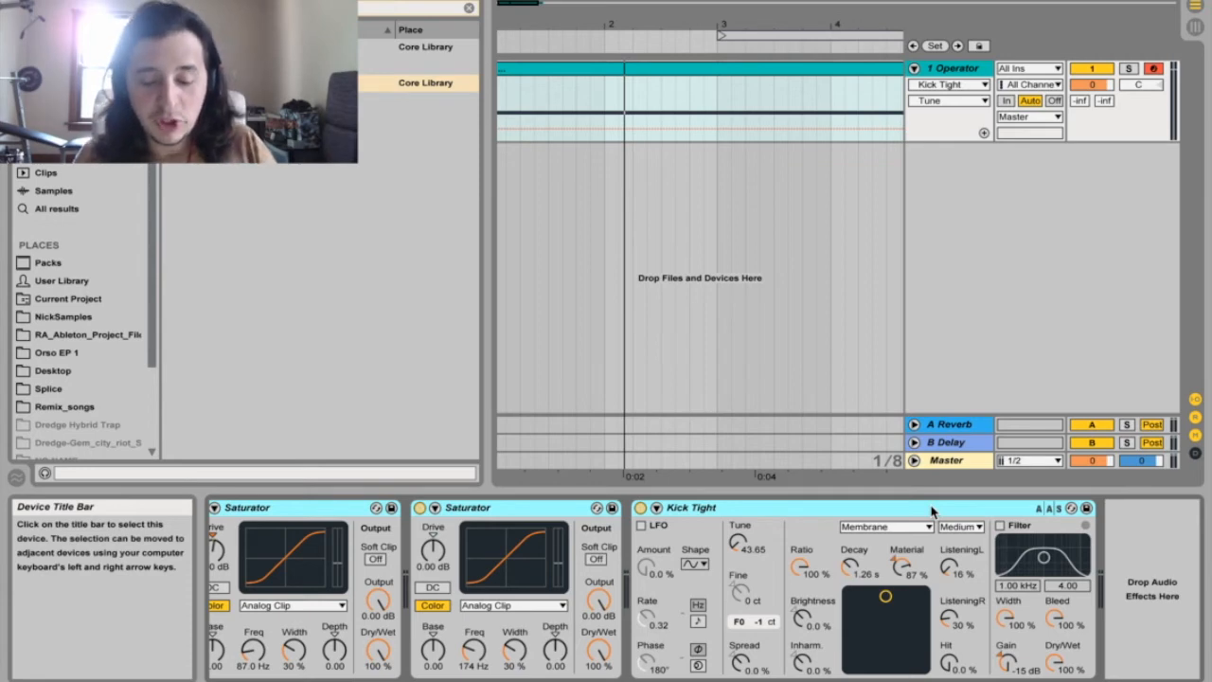
key("super+g")
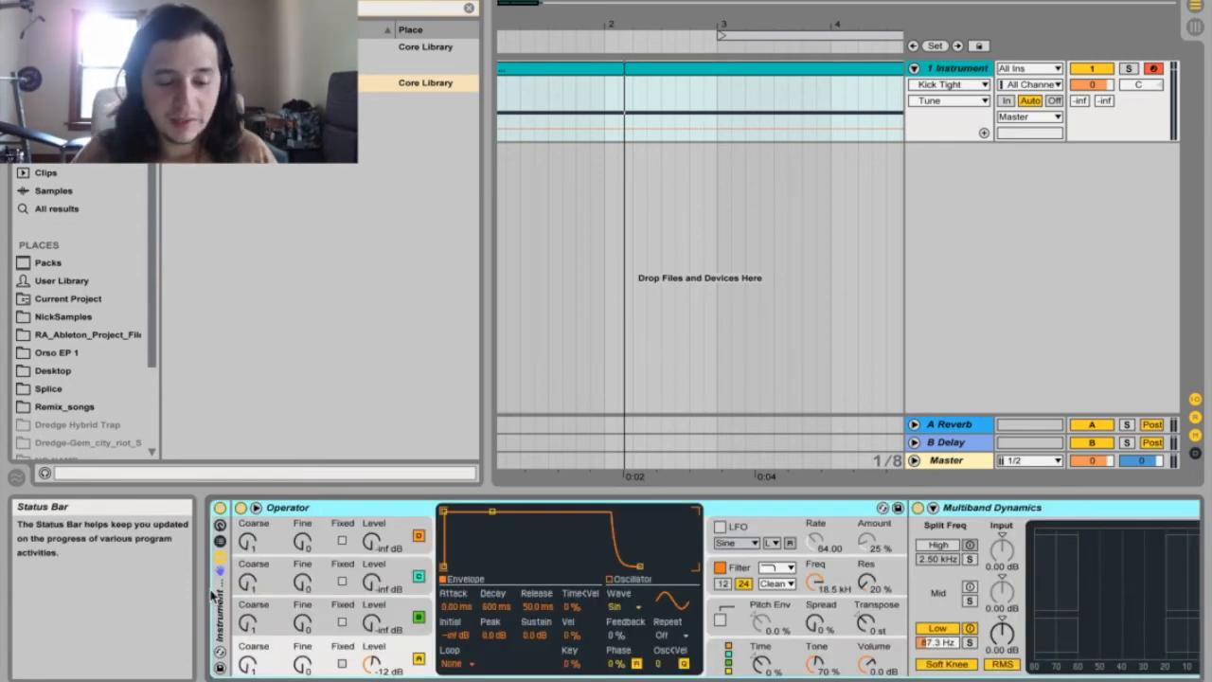
Show the Instrument Rack's chain list and rename the Operator chain as Low.
left_click(220, 541)
left_click(302, 555)
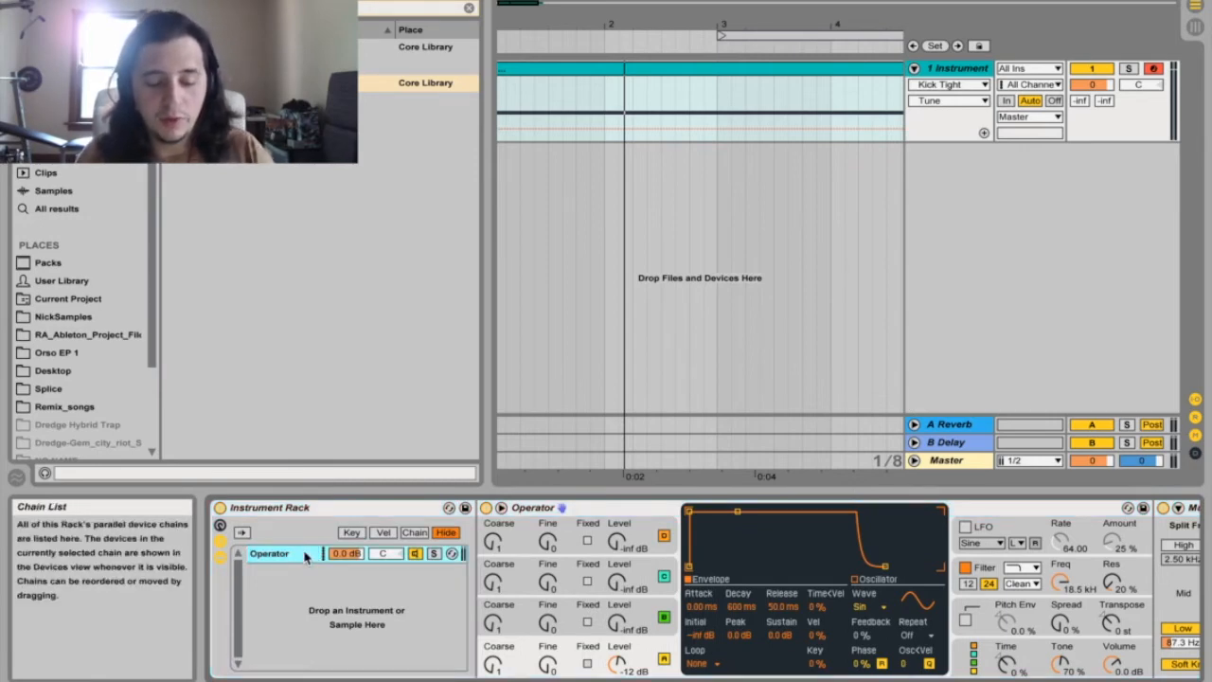
key("ctrl+r")
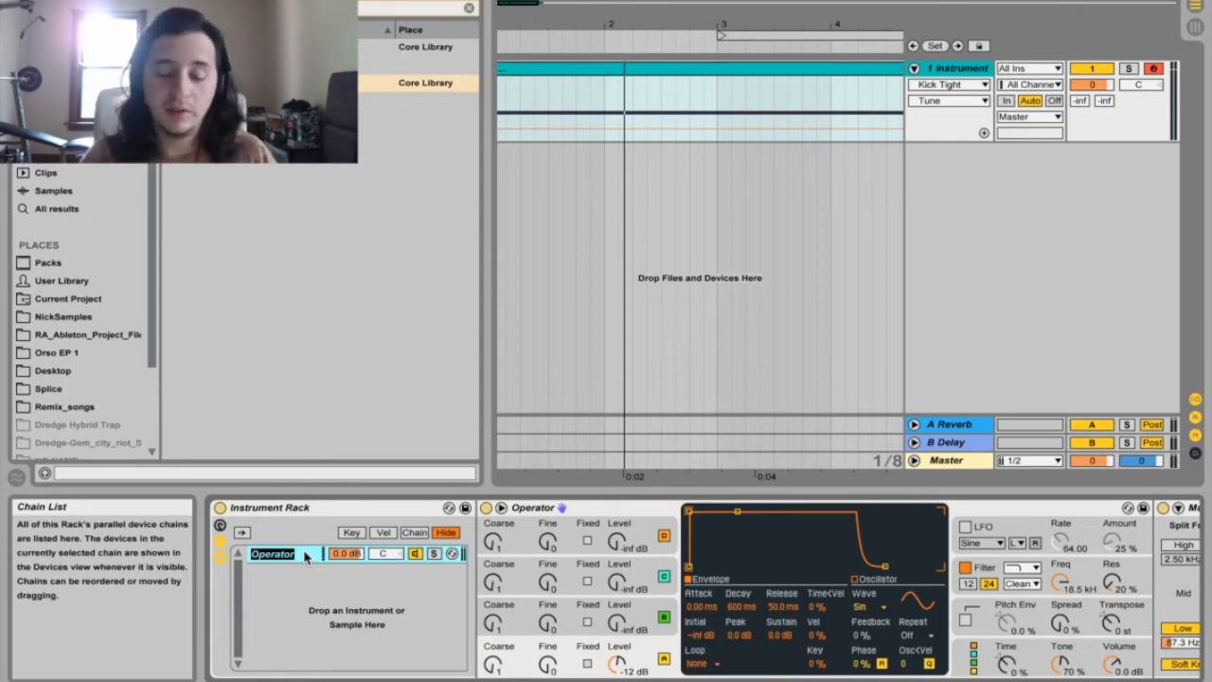
type("L")
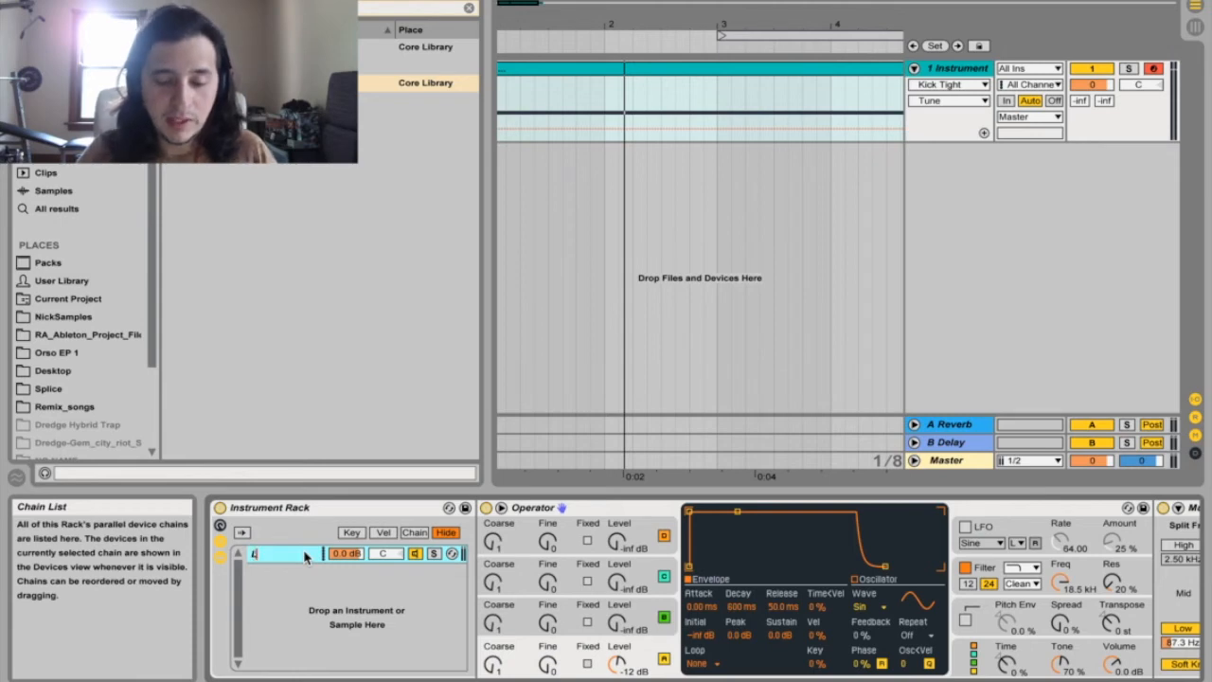
type("ow")
key("Return")
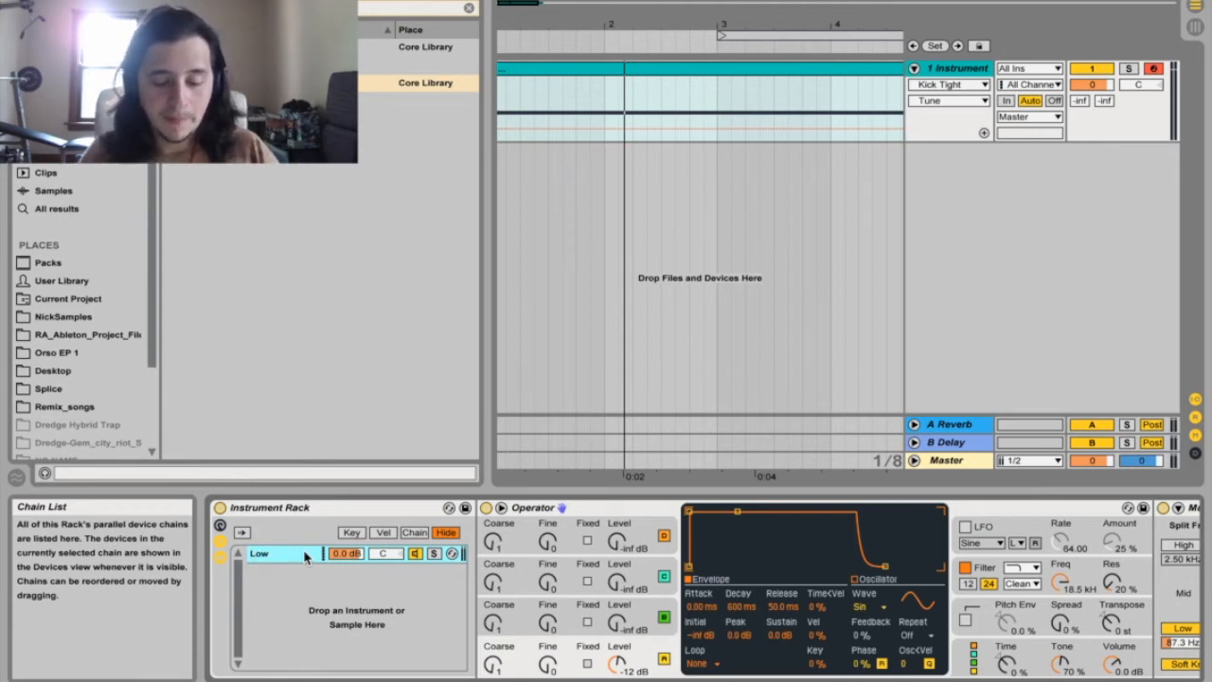
Duplicate the Low chain and rename the copy as Mid.
key("ctrl+d")
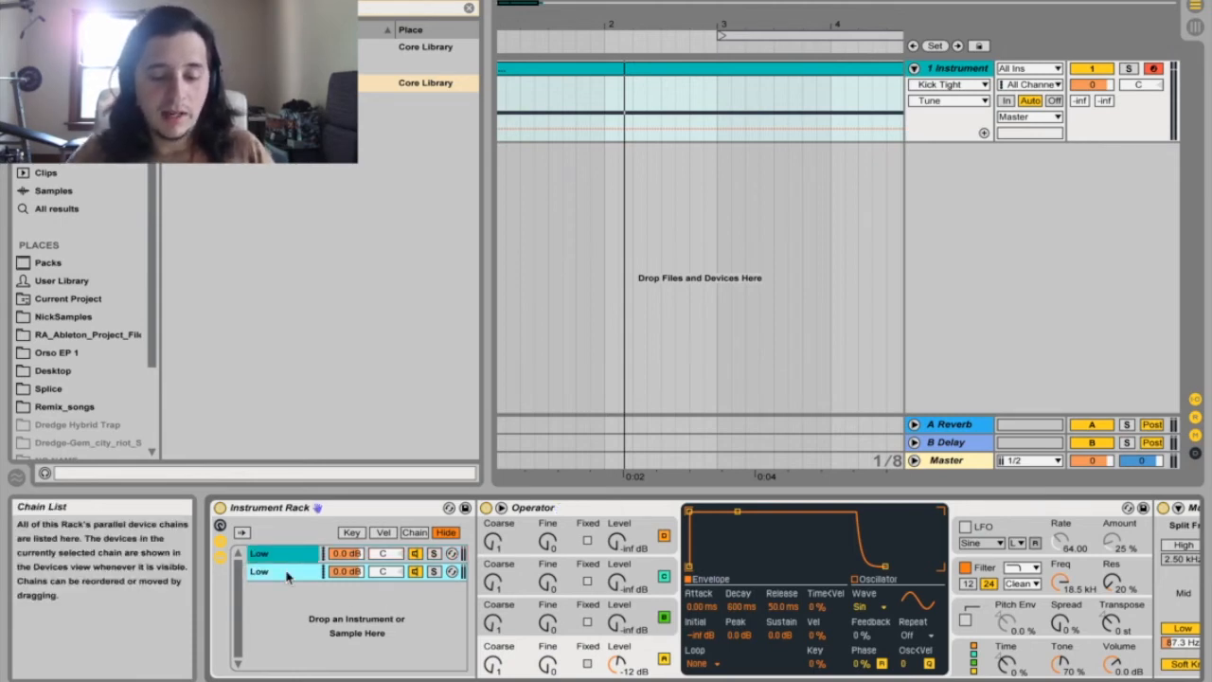
key("ctrl+r")
type("Mid")
key("Return")
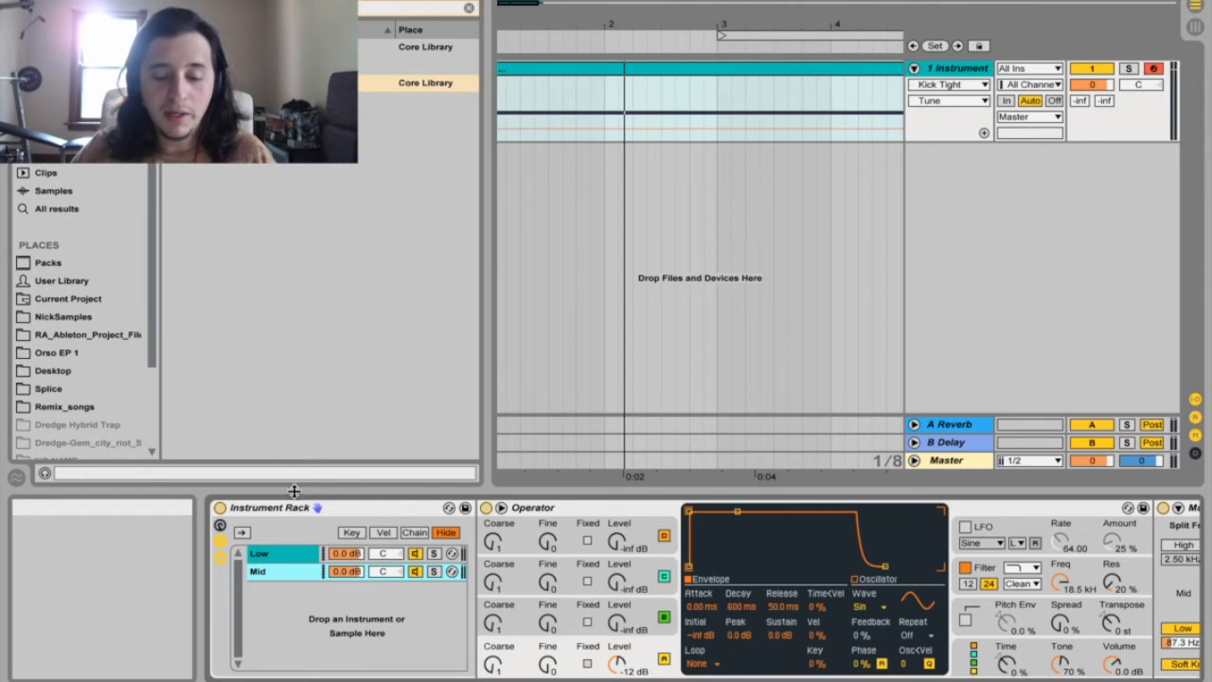
Set the oscillator A wave of the Mid chain's Operator to Triangle.
scroll(663, 615, "right", 3)
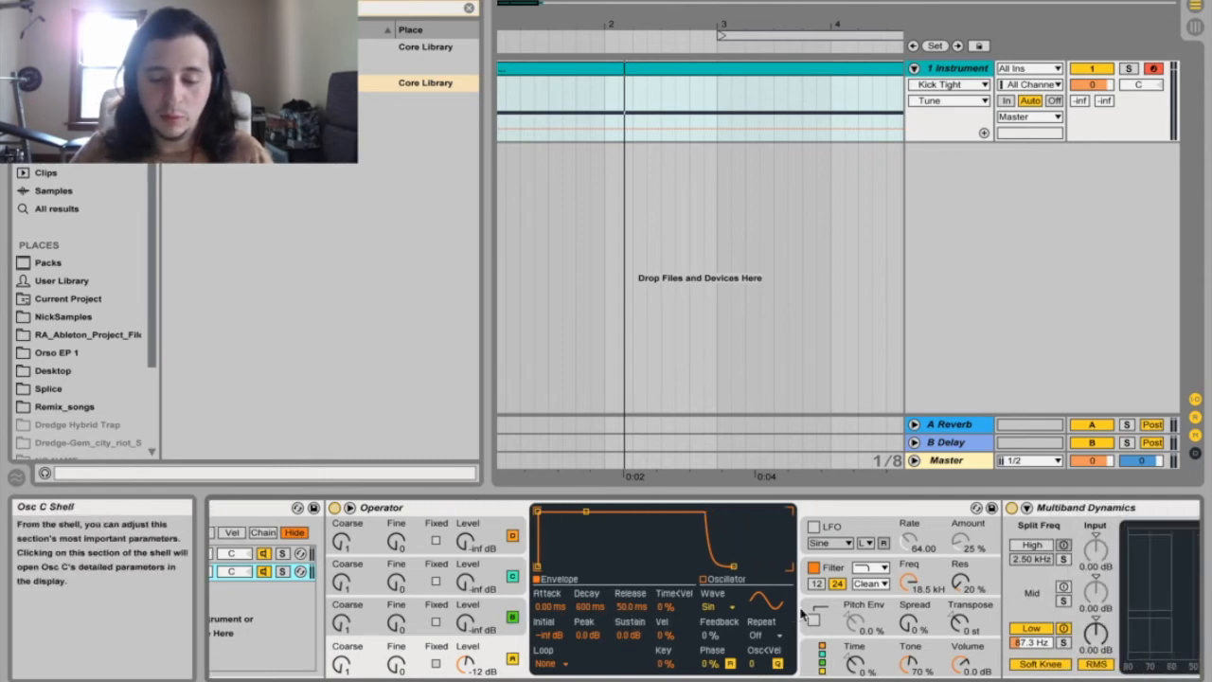
left_click(729, 607)
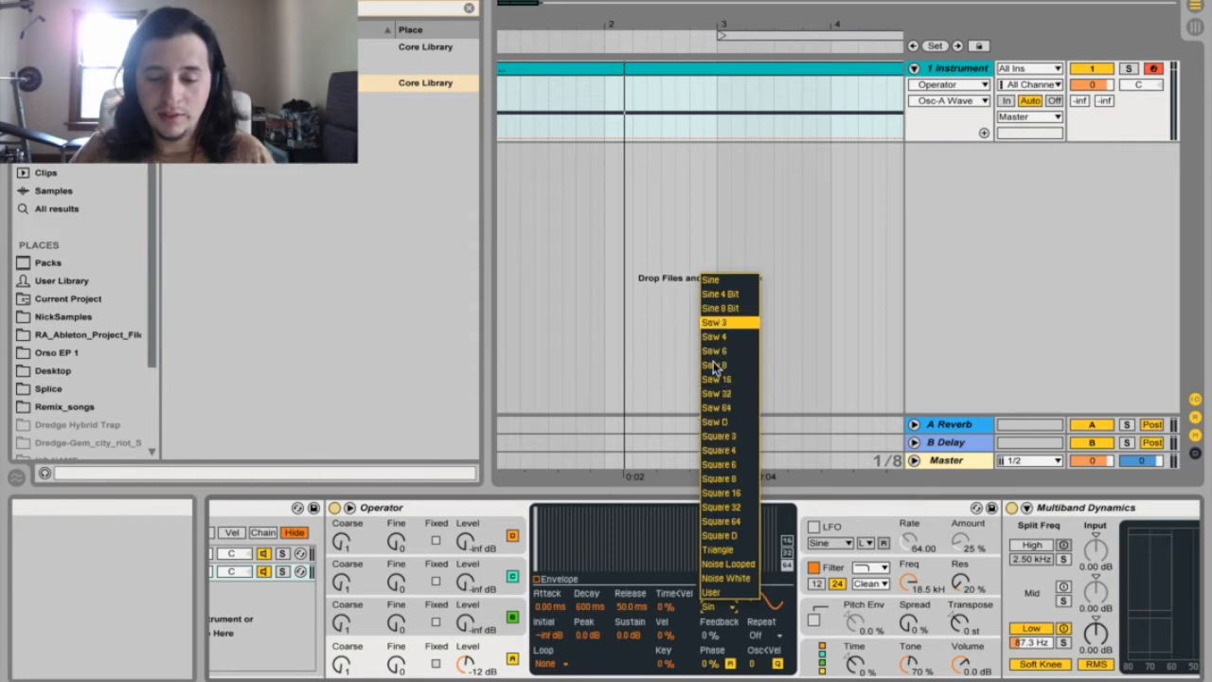
left_click(710, 549)
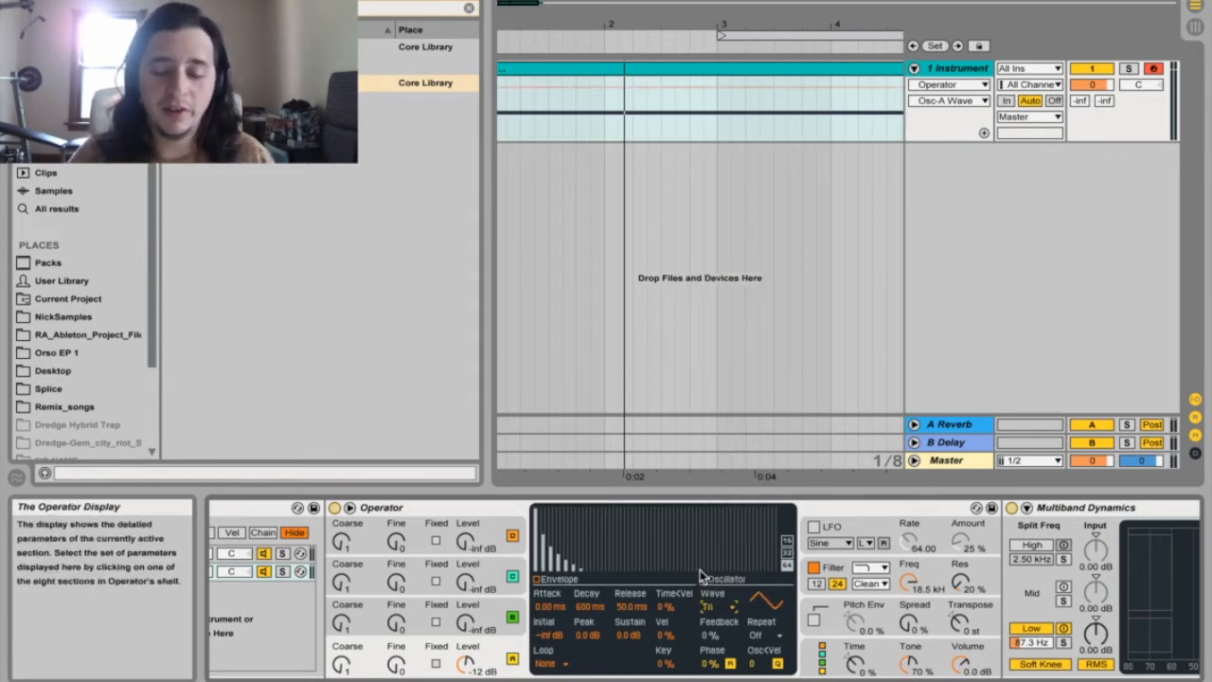
Set the Voices of the Low chain's Operator to 1.
scroll(699, 570, "left", 3)
left_click(318, 554)
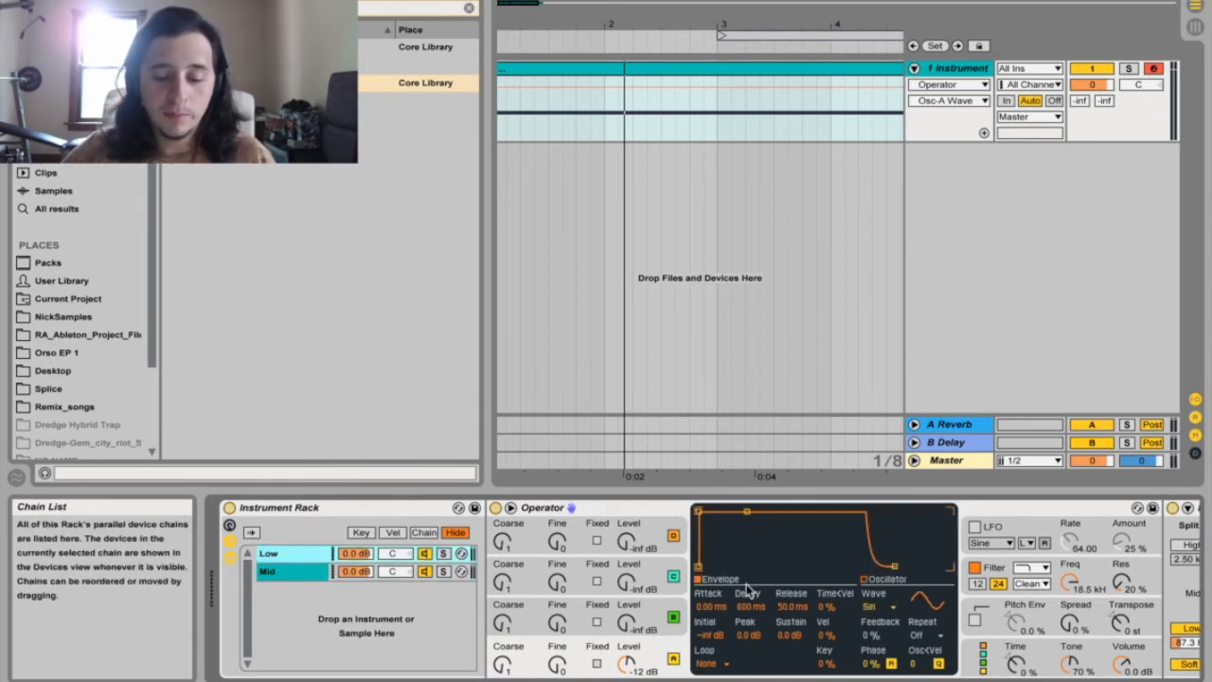
scroll(750, 590, "right", 3)
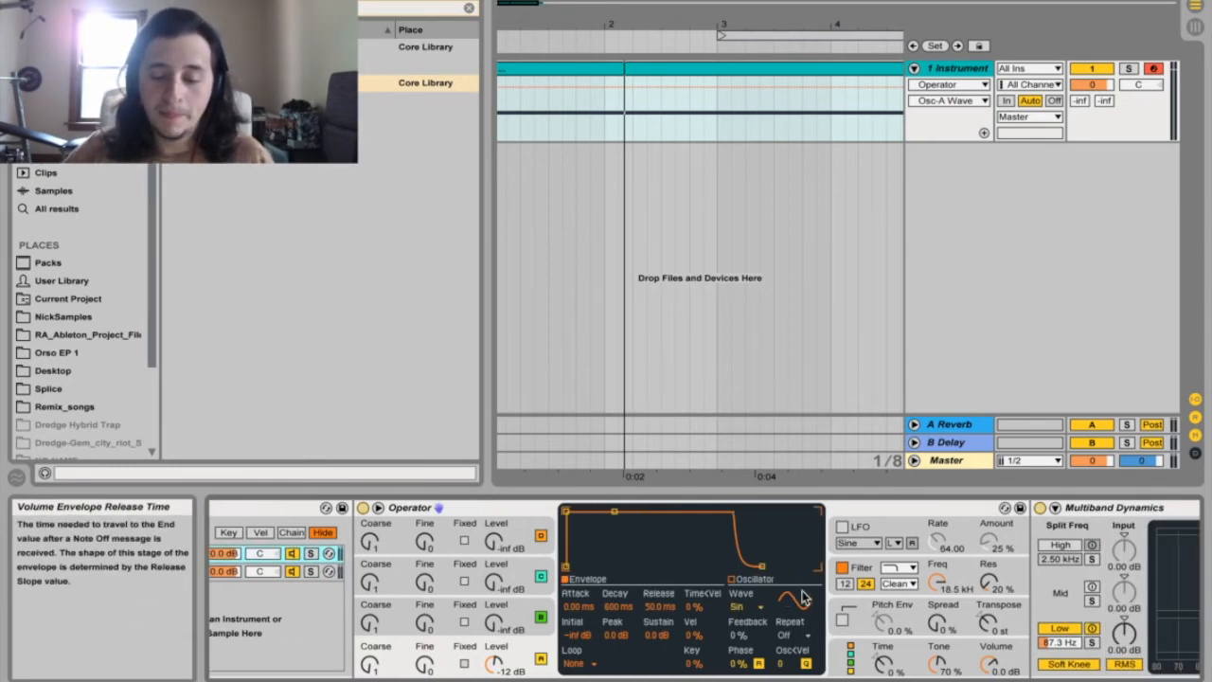
left_click(849, 660)
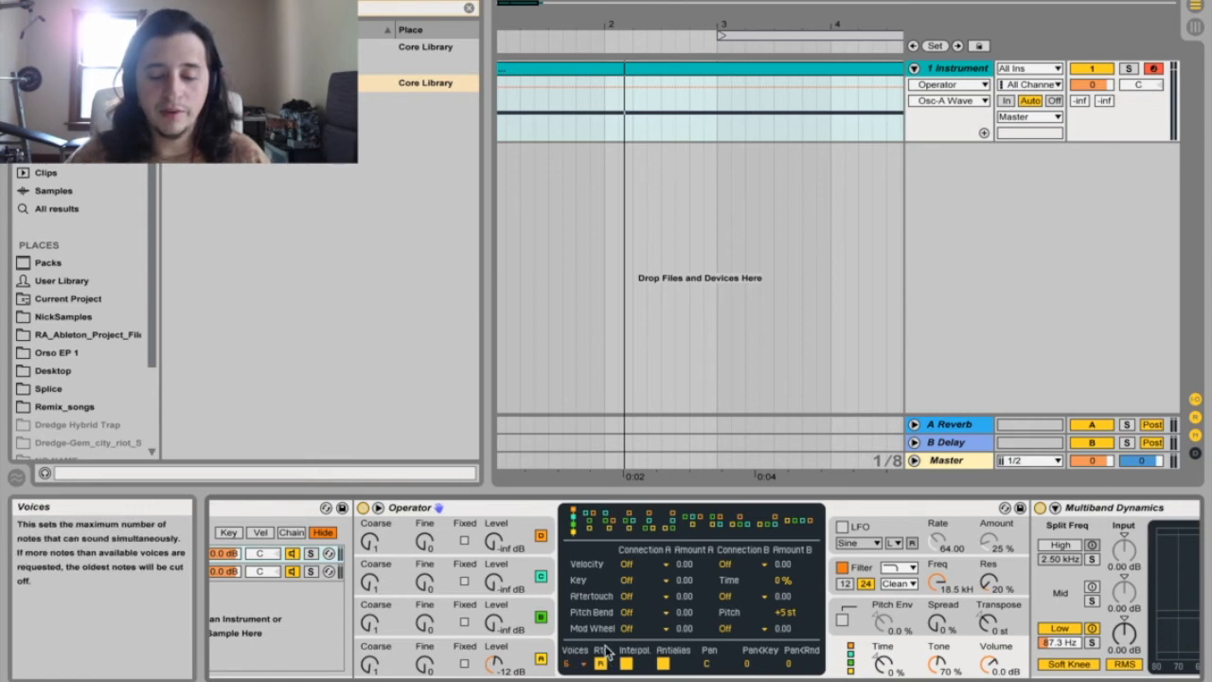
left_click(580, 664)
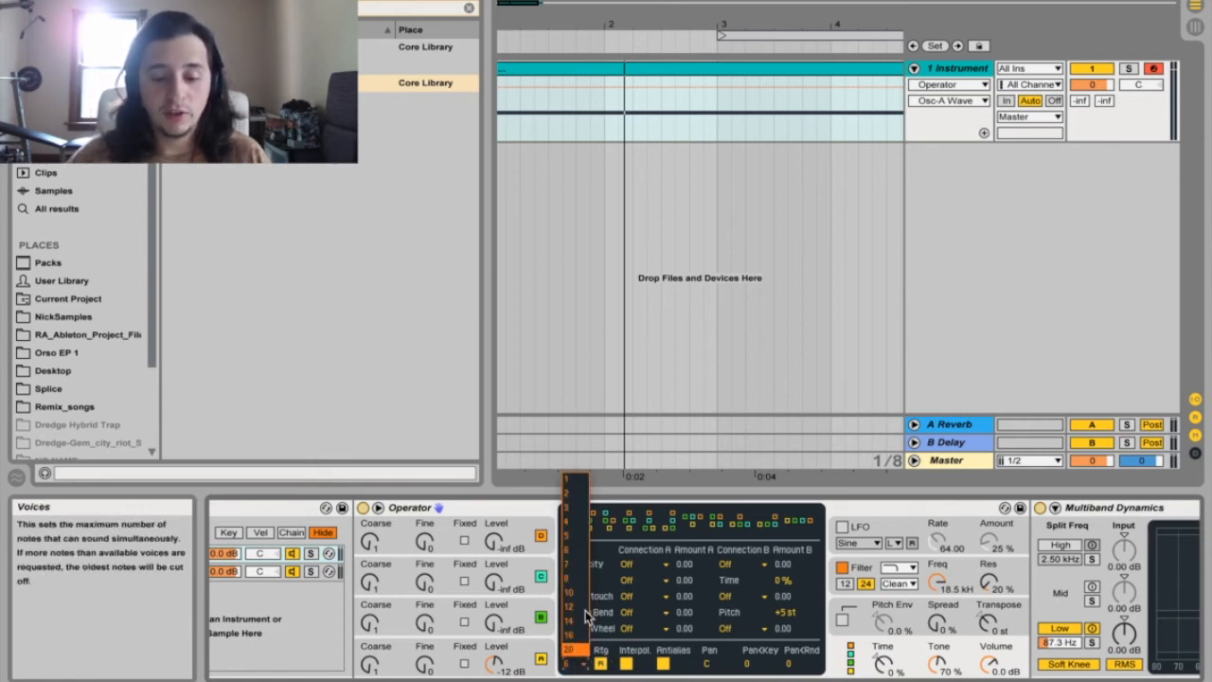
left_click(577, 485)
Set the Voices of the Mid chain's Operator to 1 and return to its oscillator A settings.
scroll(680, 617, "left", 3)
left_click(267, 572)
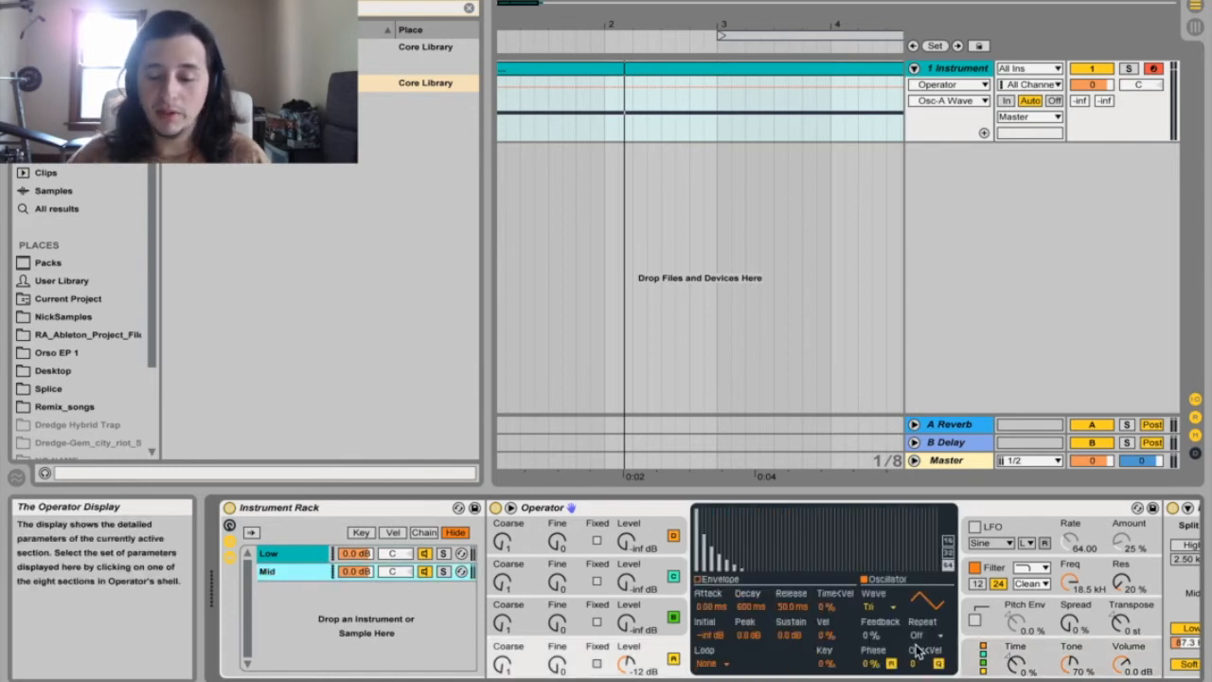
left_click(983, 657)
left_click(706, 667)
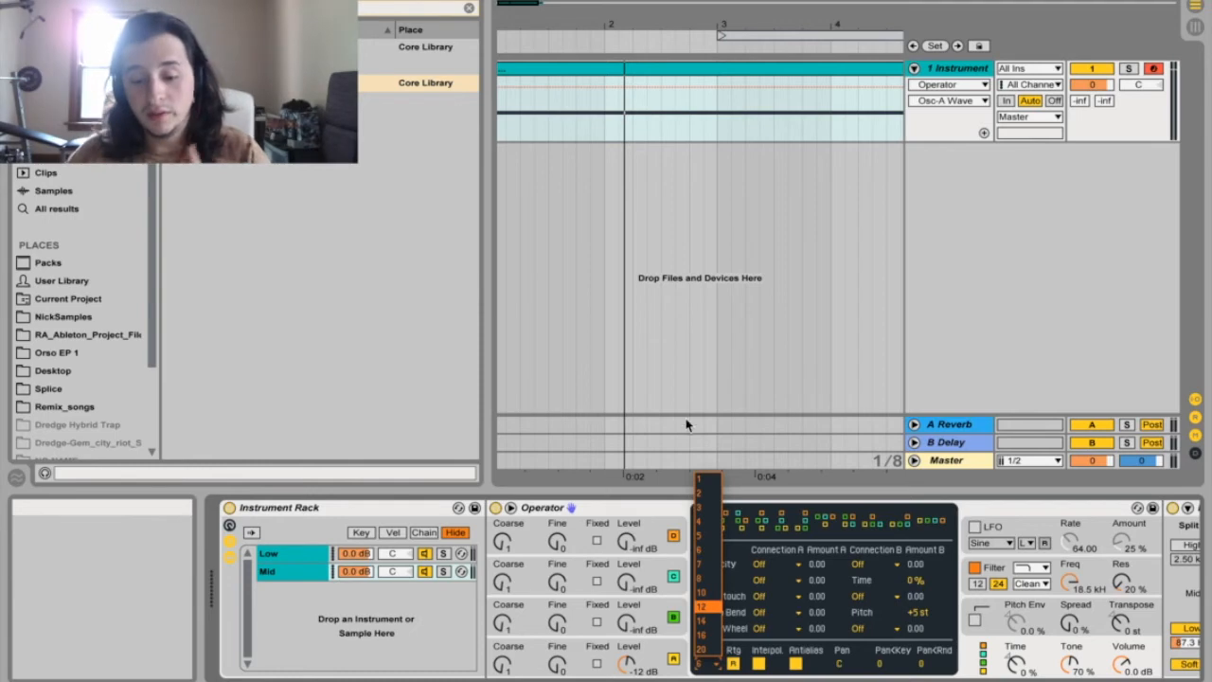
left_click(703, 480)
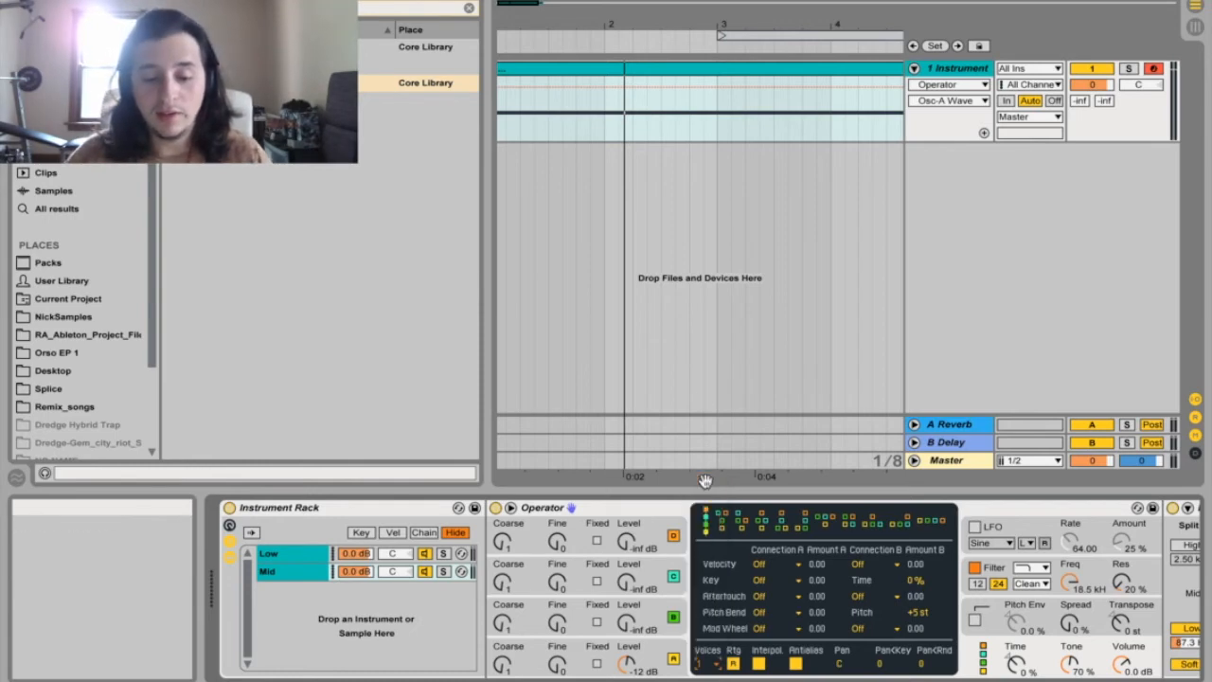
left_click(306, 576)
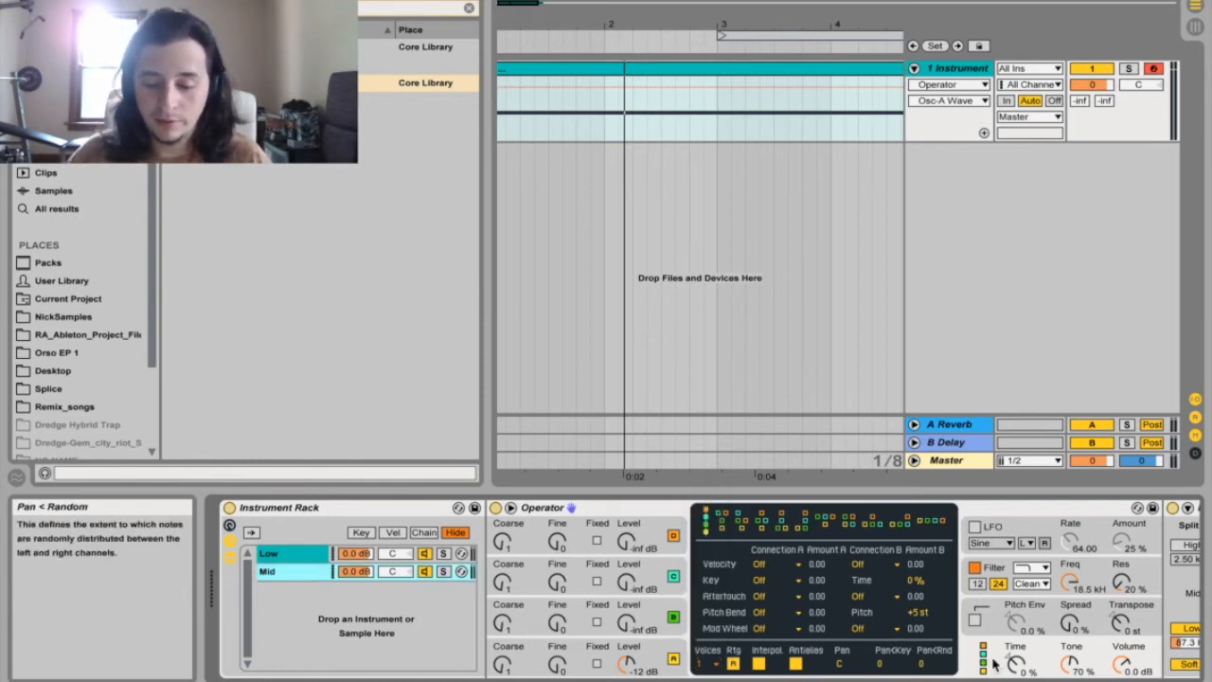
left_click(653, 656)
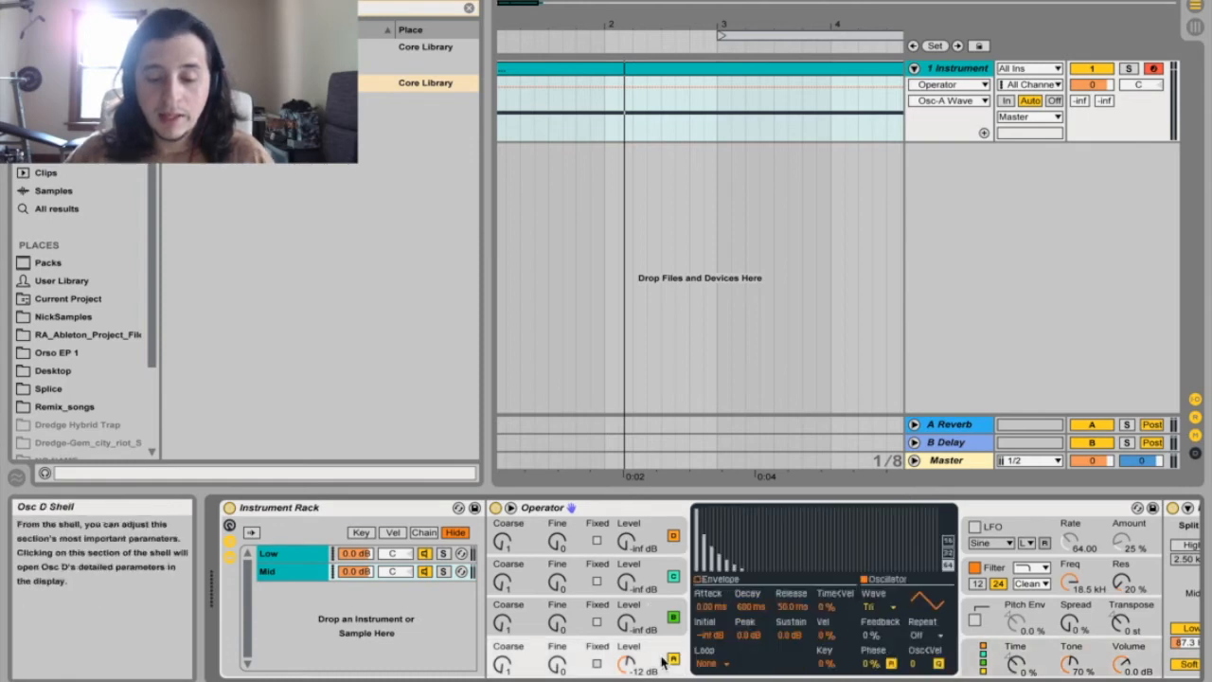
Keep the Mid chain's oscillator A wave on Triangle and switch its Multiband Dynamics from the low band to the mid band.
left_click(888, 609)
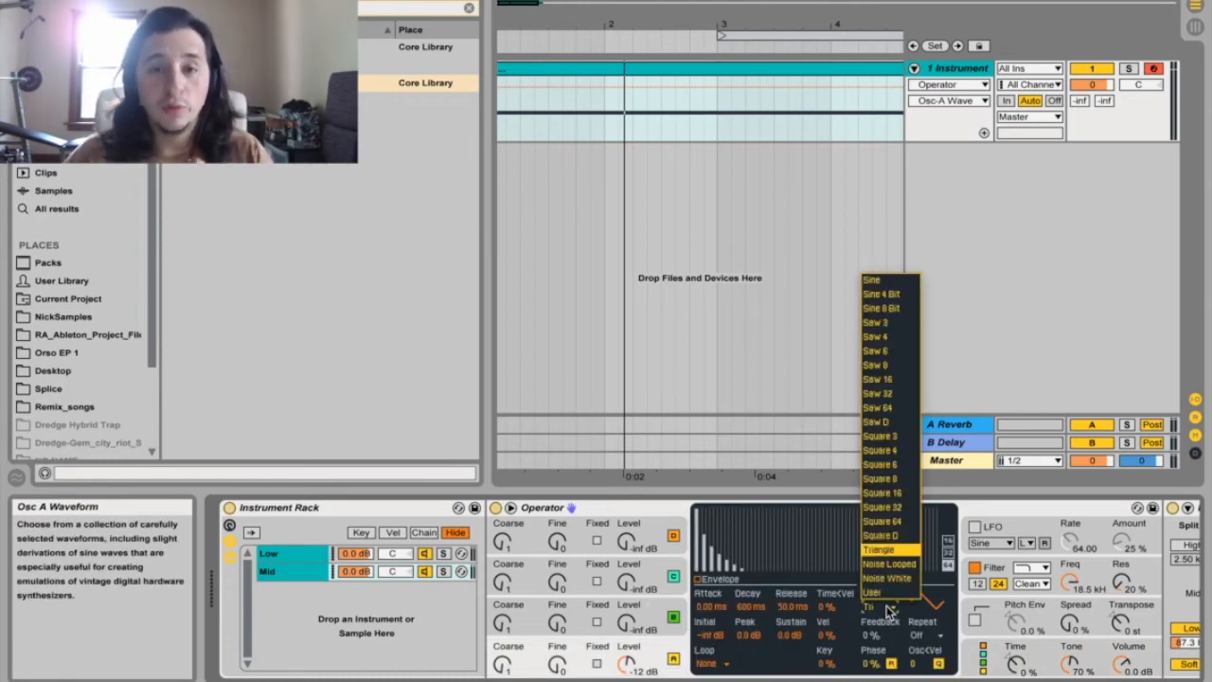
left_click(898, 548)
scroll(903, 620, "right", 5)
scroll(902, 620, "right", 5)
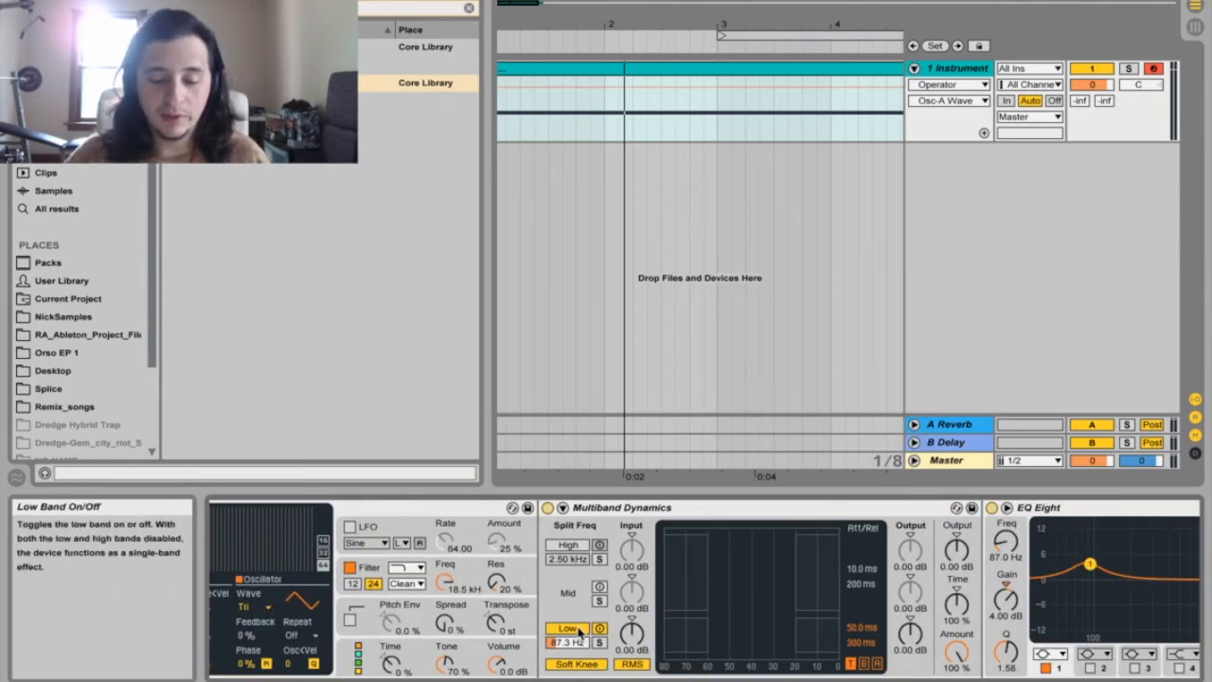
left_click(580, 632)
left_click(599, 586)
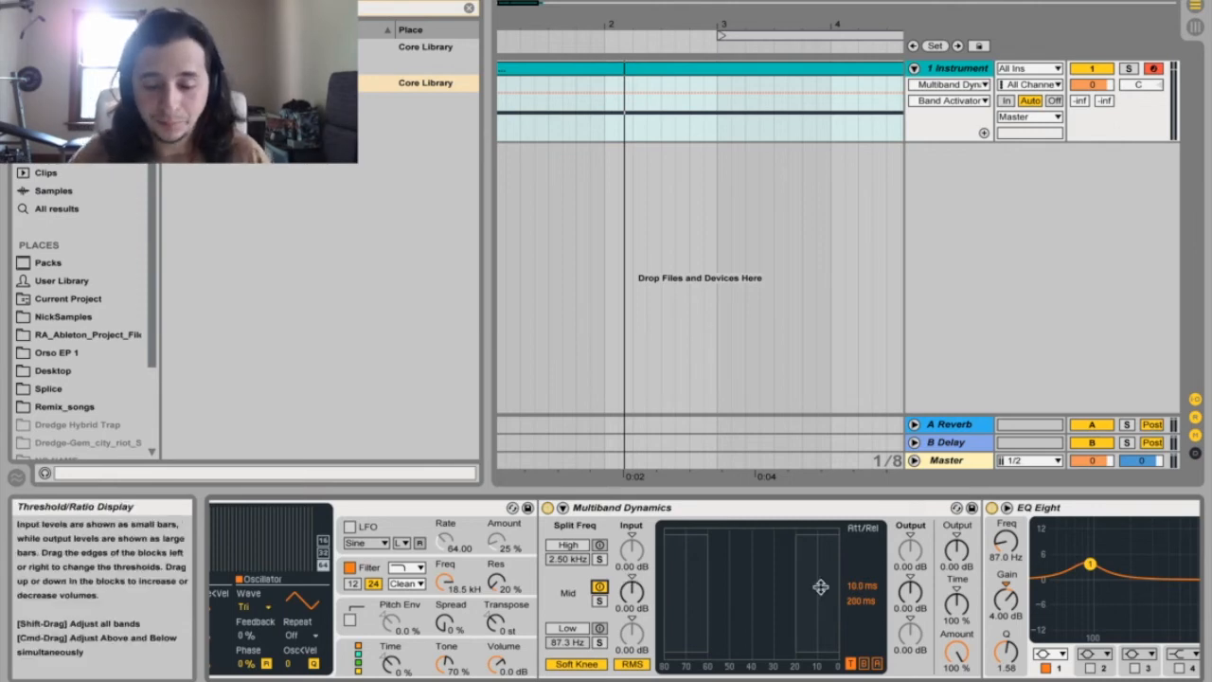
On the Mid chain, reset the 87 Hz Saturator's Drive to 0 dB and set the 174 Hz Saturator's Drive to 2 dB.
scroll(820, 587, "right", 10)
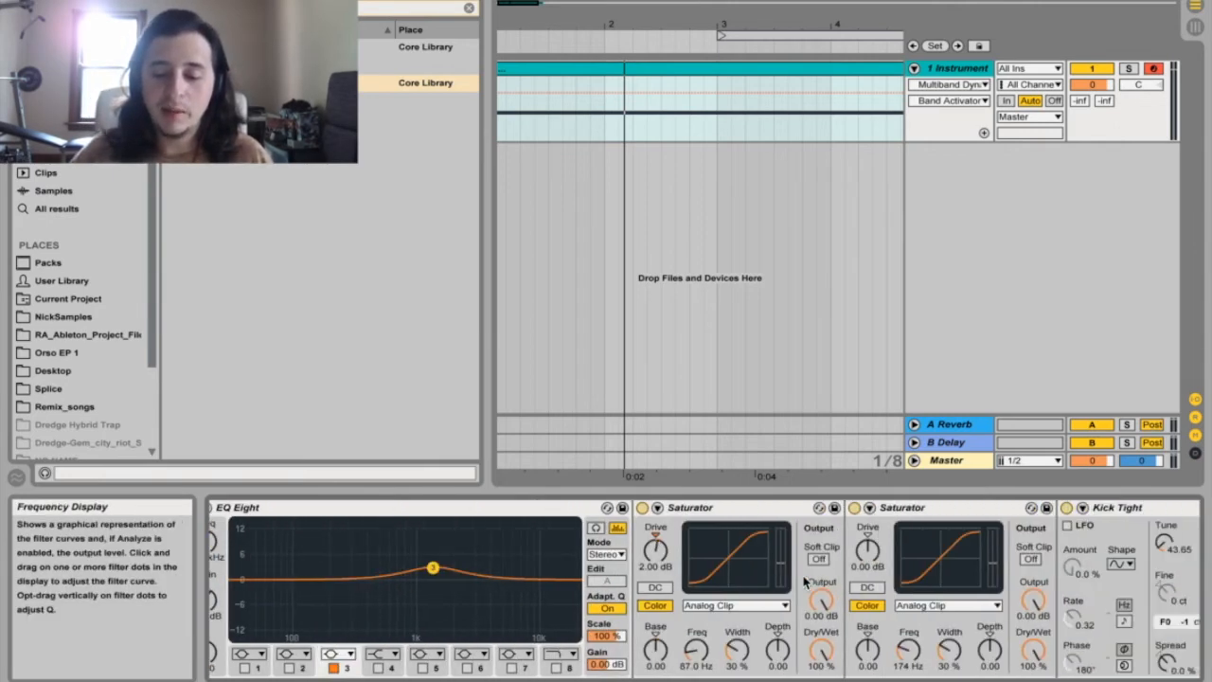
scroll(803, 575, "right", 4)
left_click(523, 552)
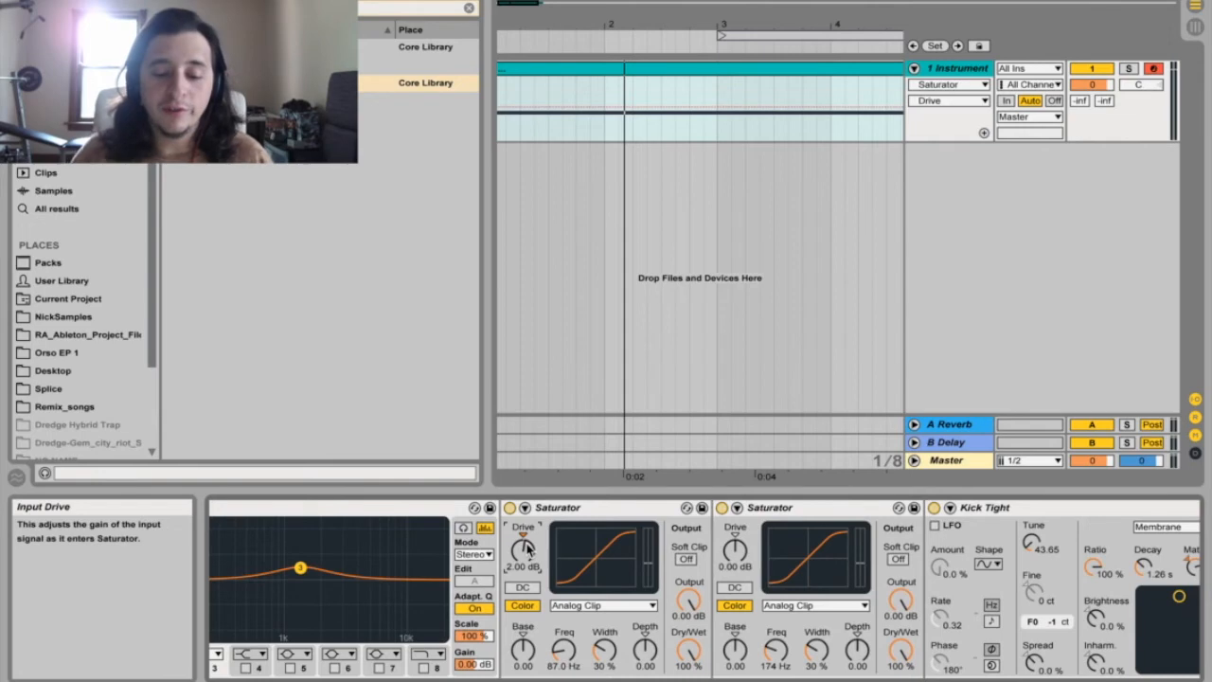
key("Delete")
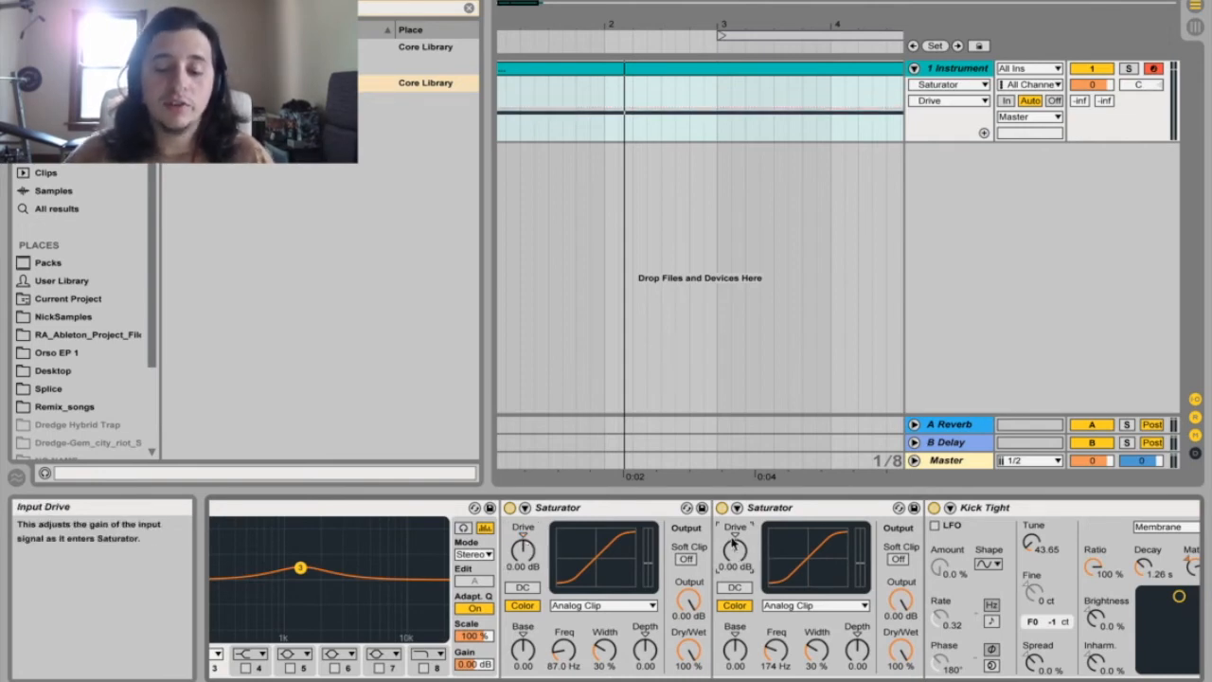
left_click_drag(731, 538, 731, 532)
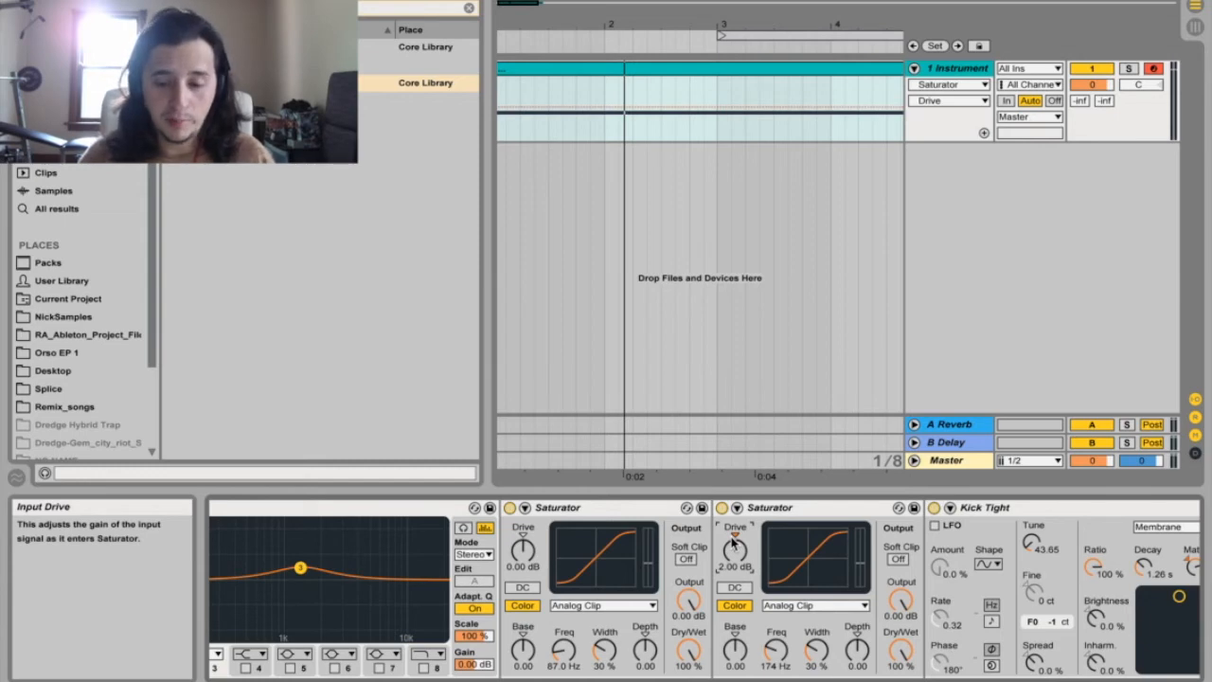
scroll(765, 599, "right", 3)
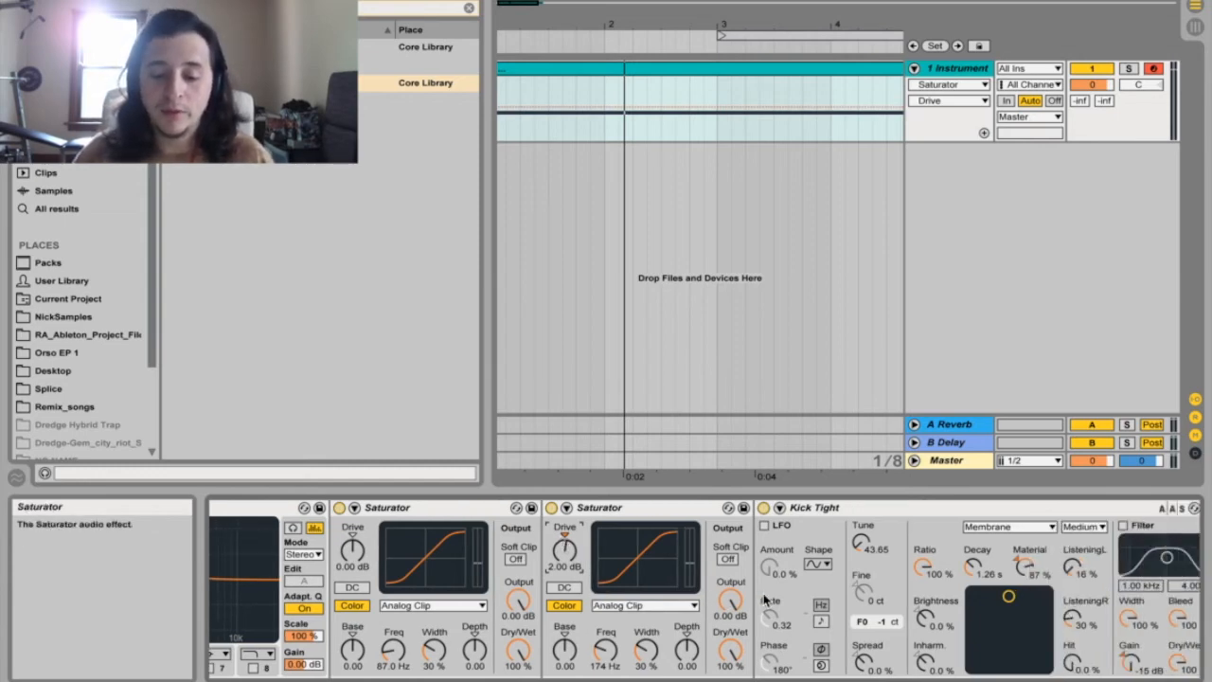
scroll(765, 599, "right", 3)
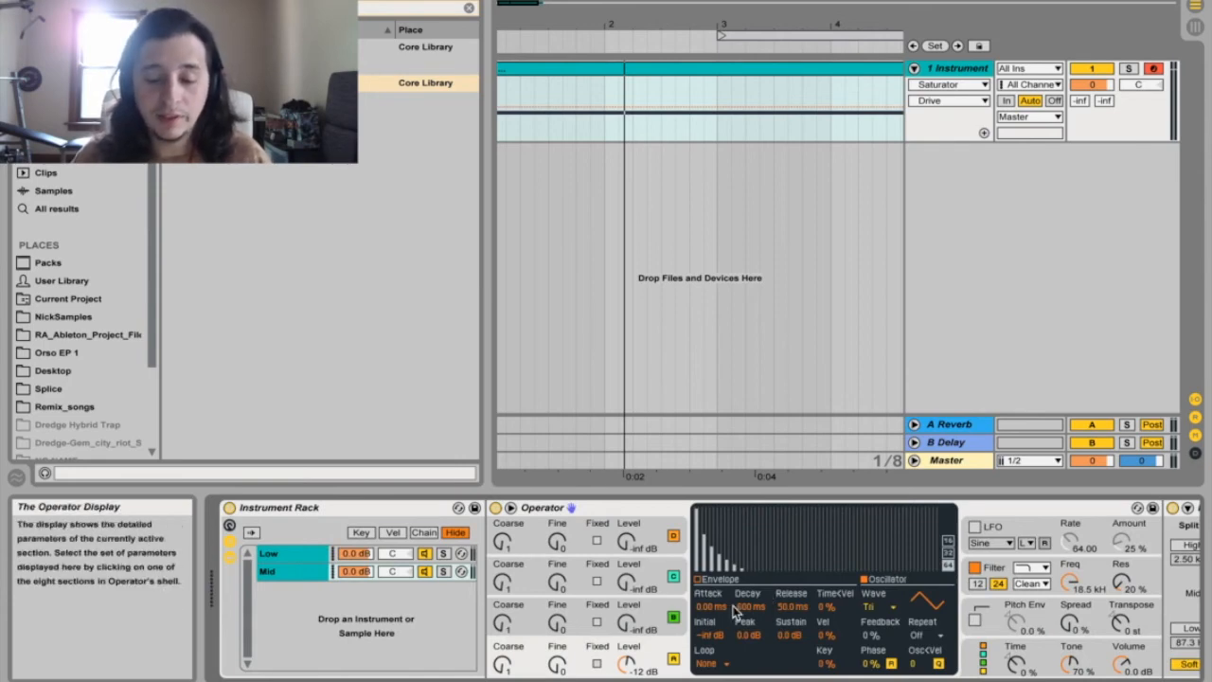
Play the bass, mute the Mid chain, and show the oscillator A settings of the Low chain's Operator.
key("space")
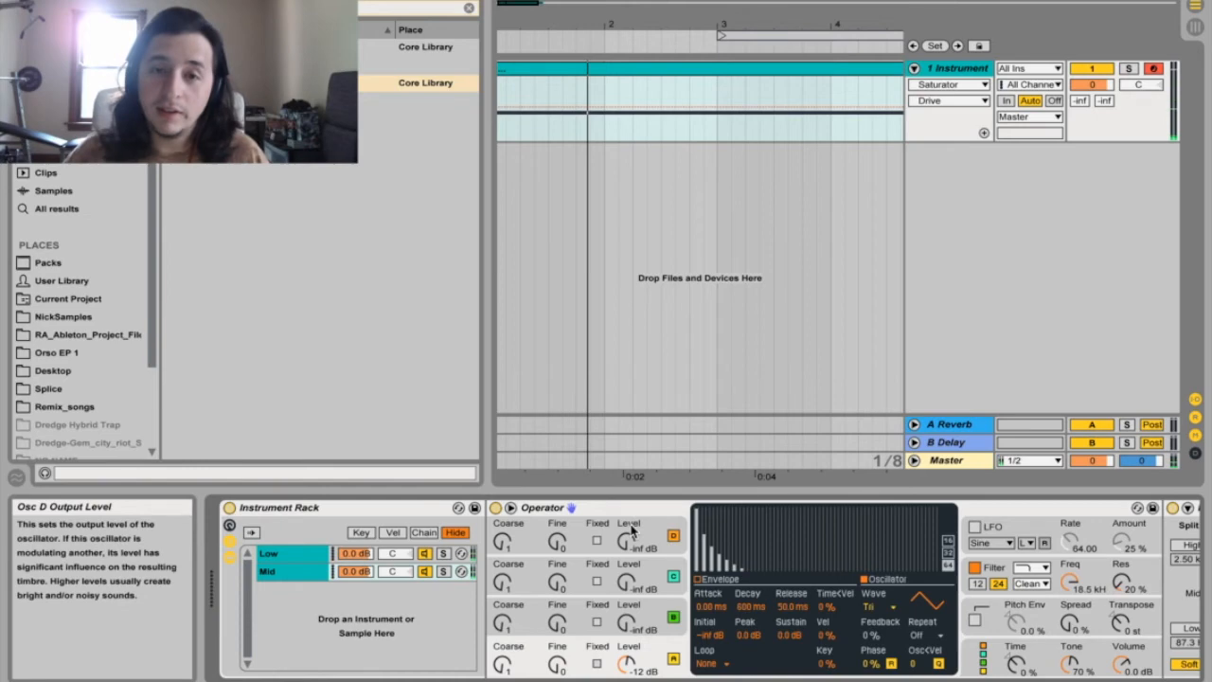
left_click(424, 571)
left_click(313, 557)
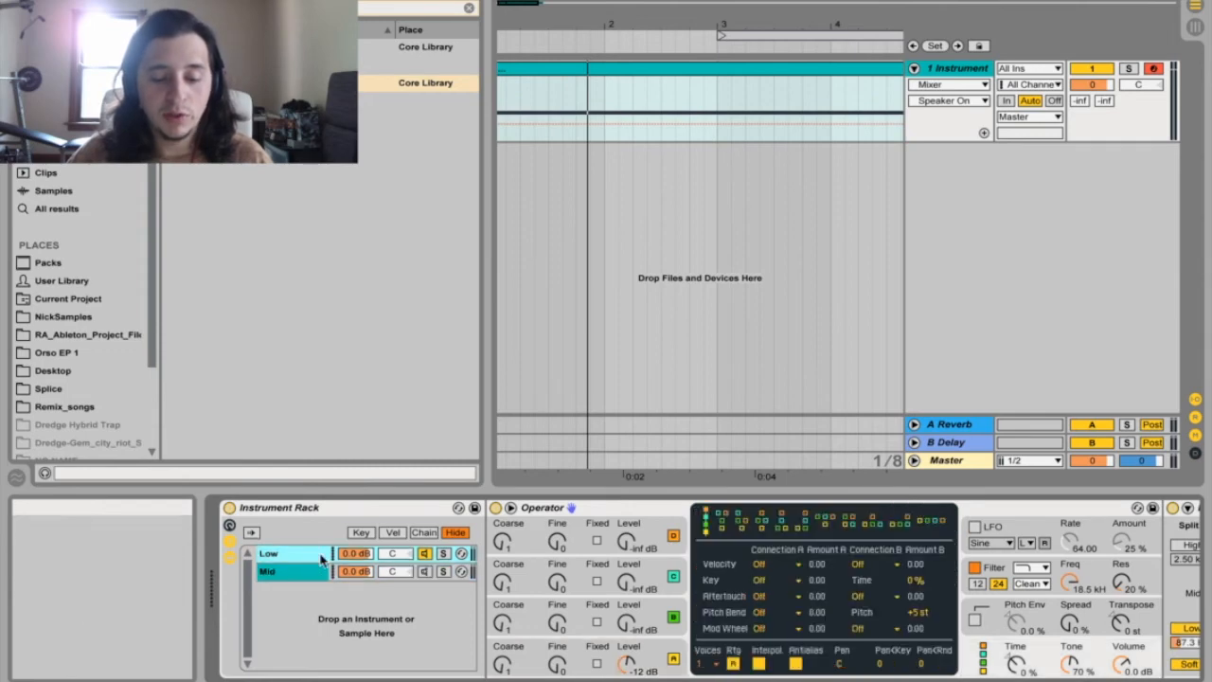
left_click(673, 658)
left_click(673, 657)
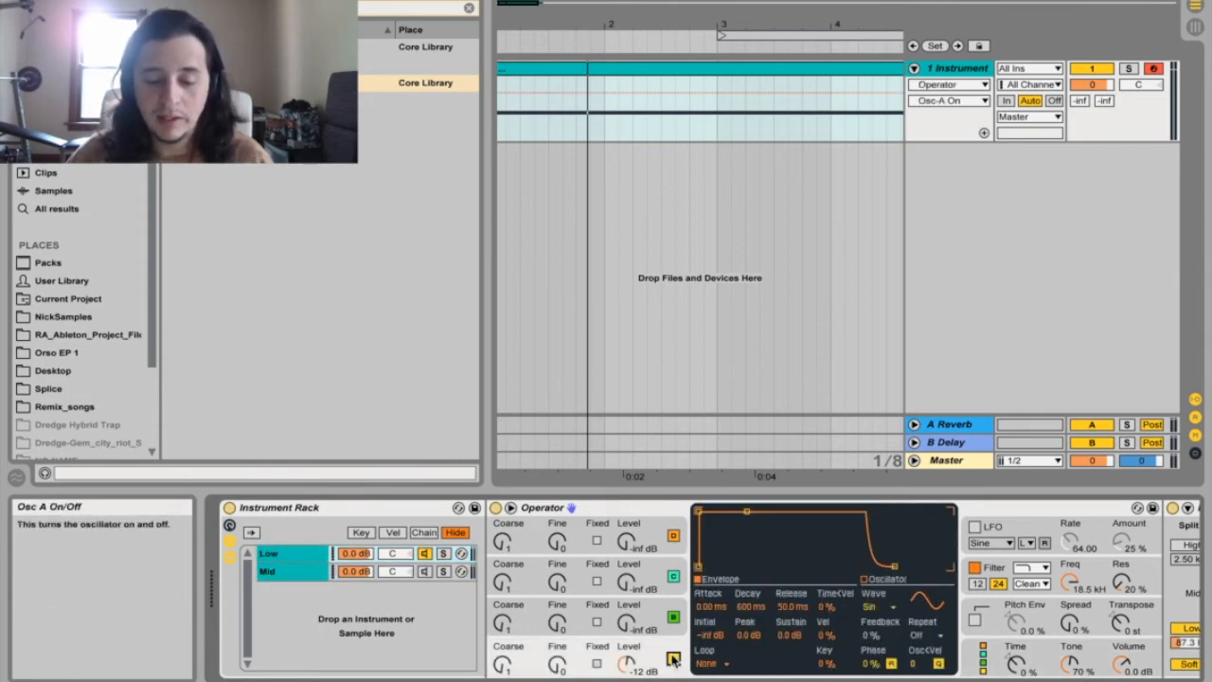
In the Low chain's oscillator A envelope, set Sustain to -inf dB and Decay to 4.00 s, then audition it.
left_click(790, 634)
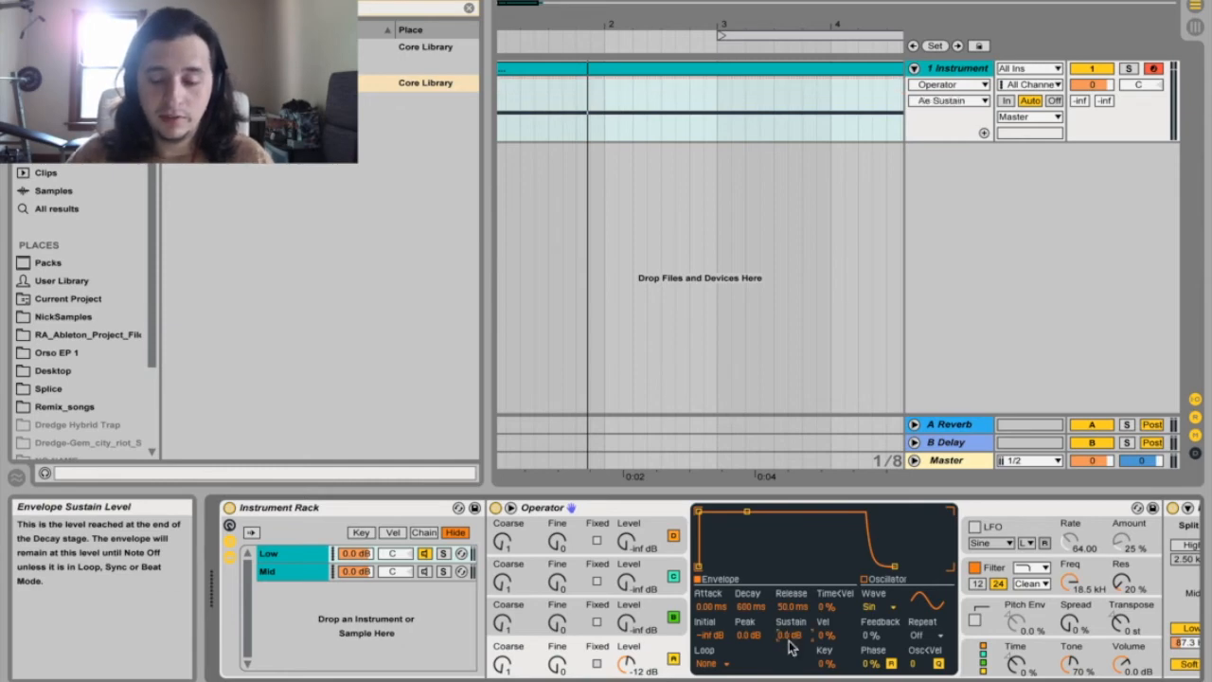
left_click_drag(794, 638, 793, 678)
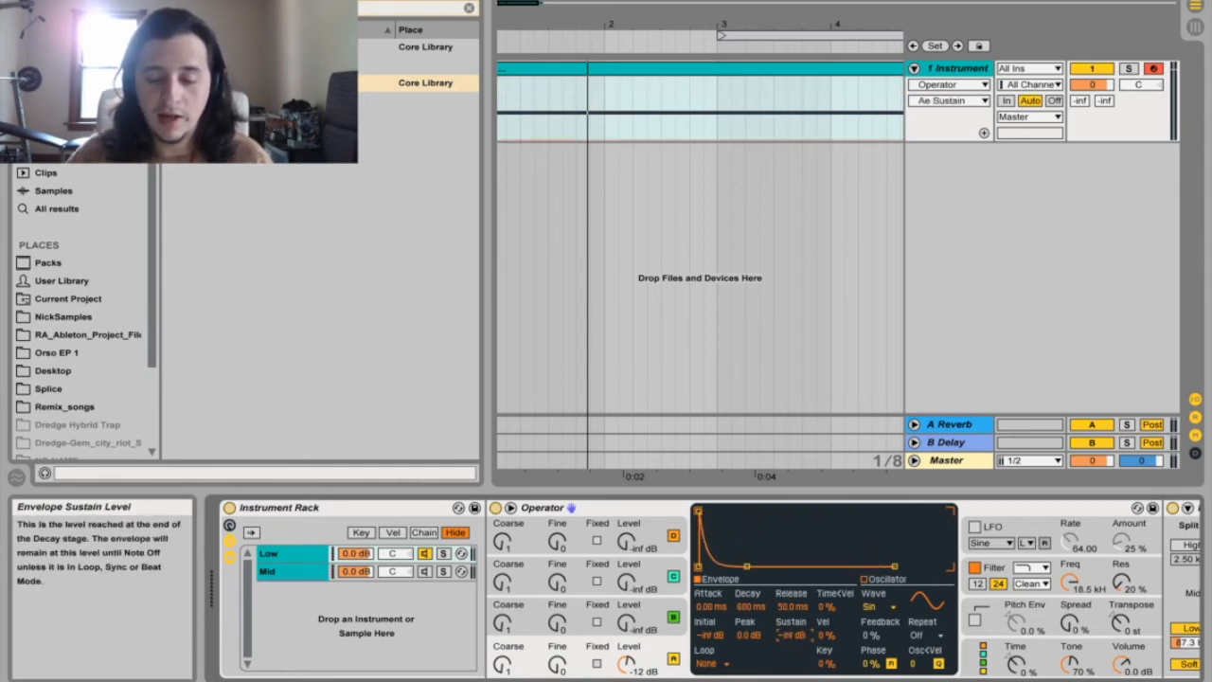
left_click(763, 606)
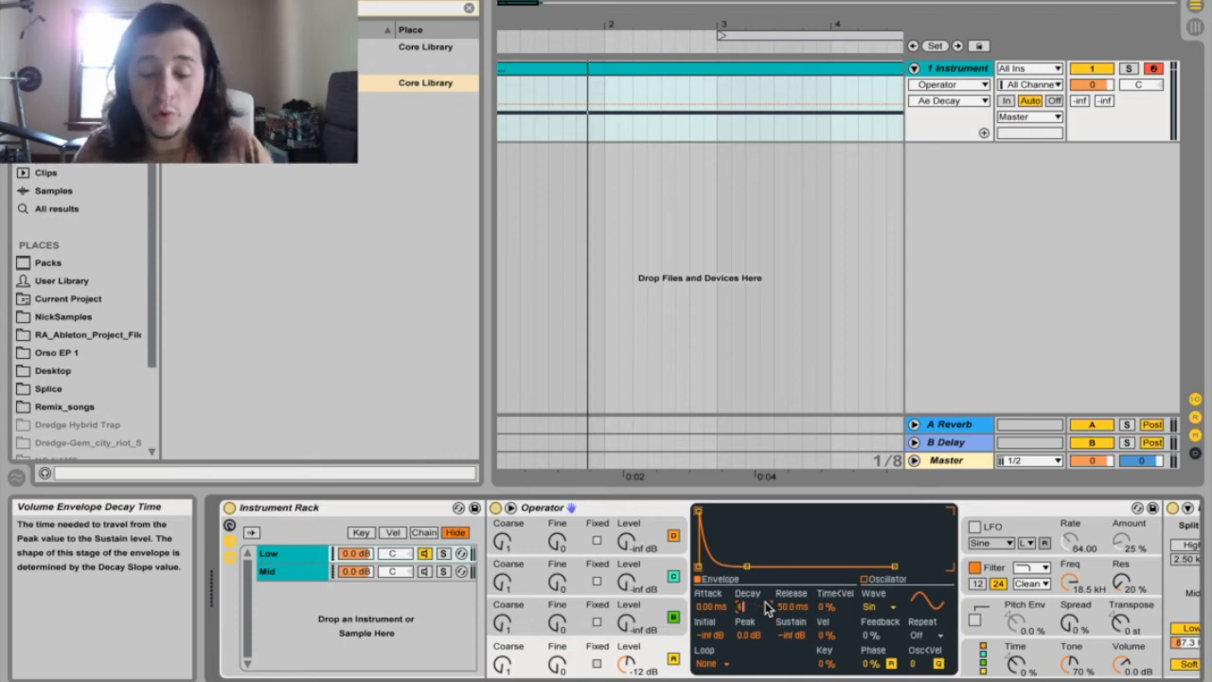
type("400")
key("Return")
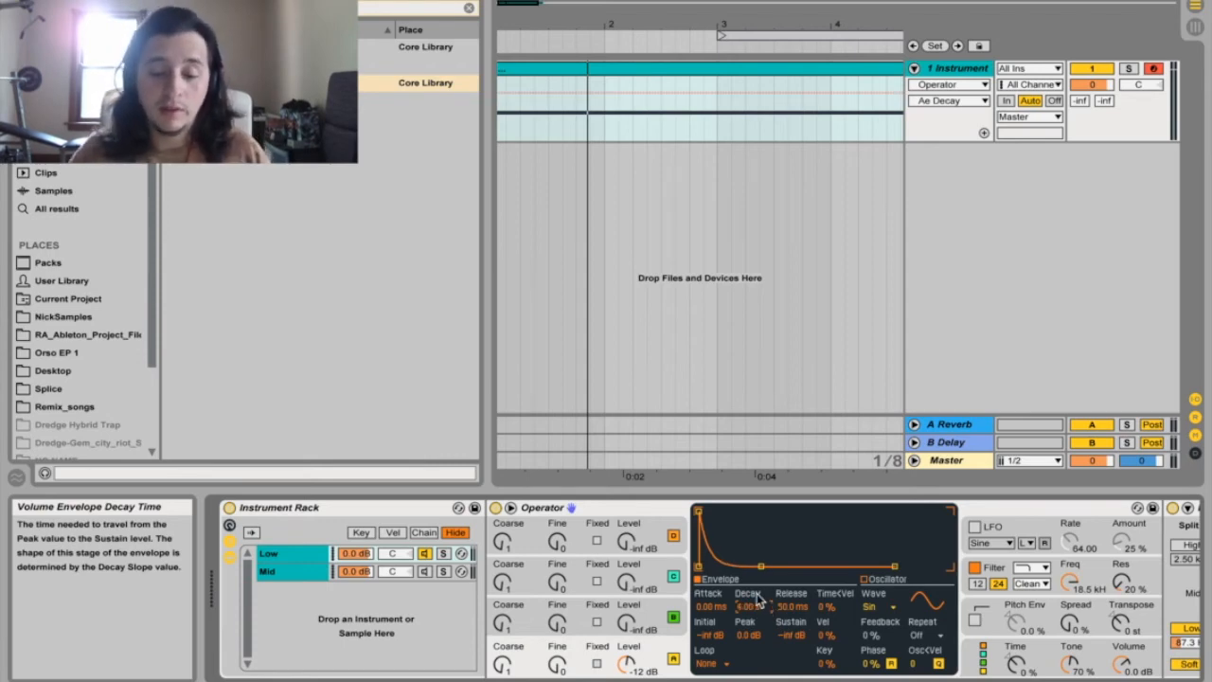
key("space")
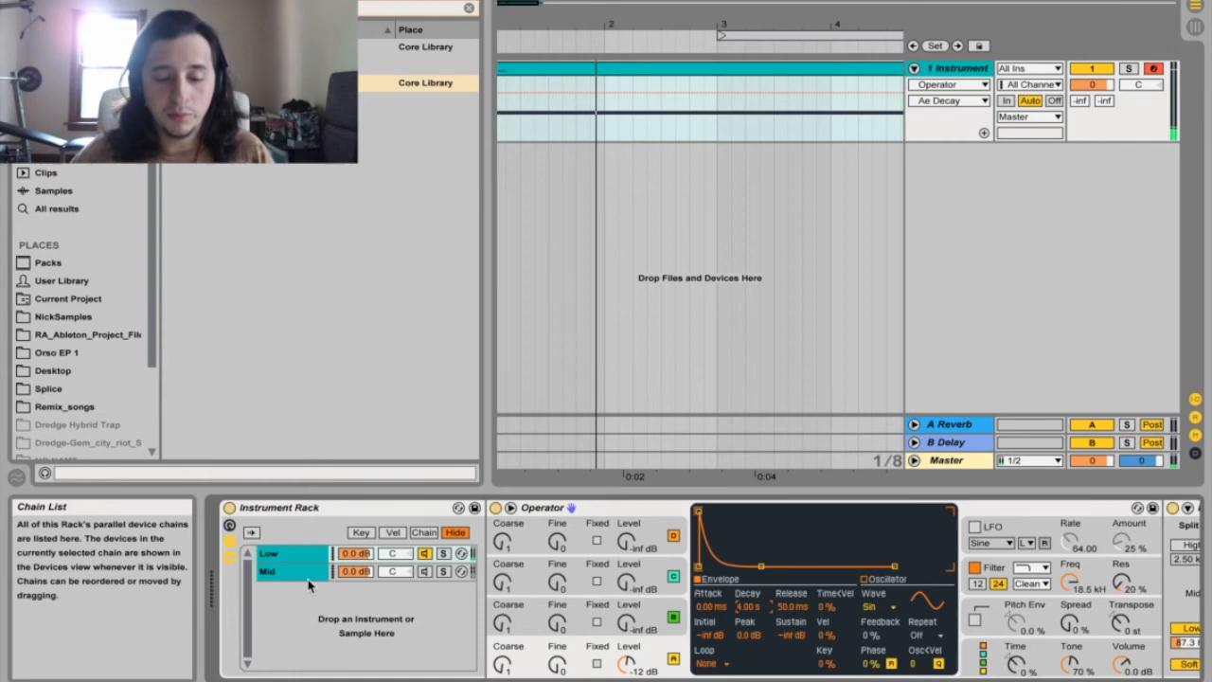
In the Mid chain's oscillator A envelope, set Sustain to -inf dB and Decay to 4.00 s.
left_click(309, 576)
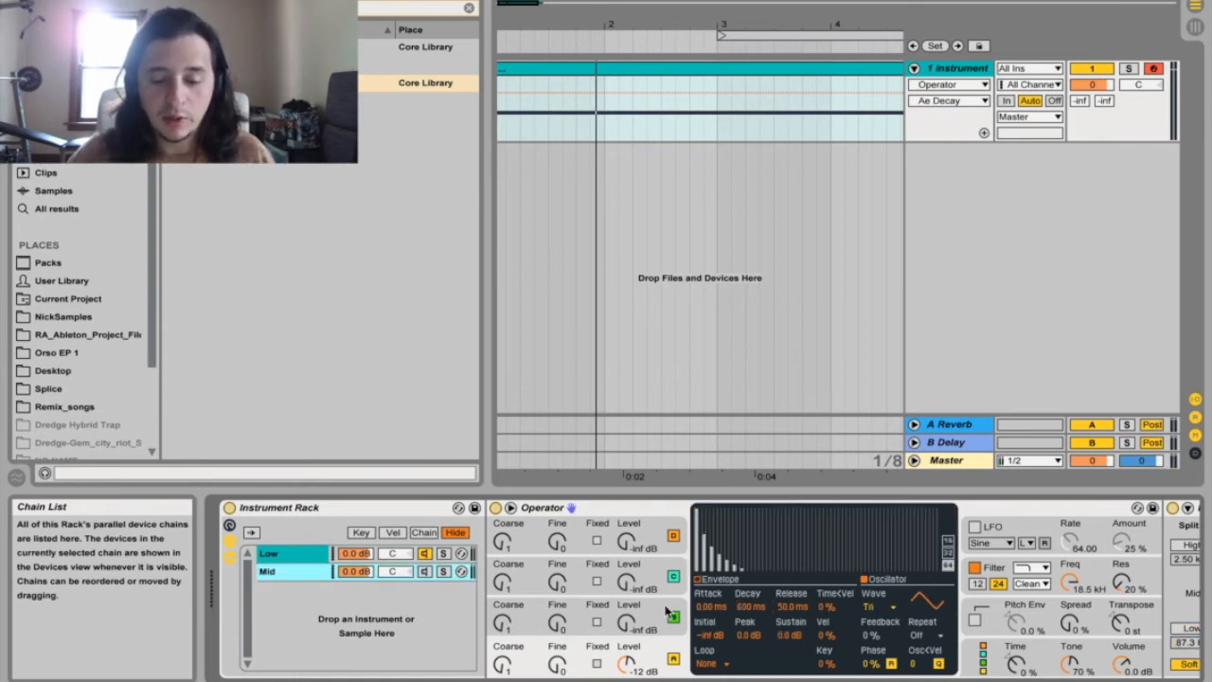
left_click(792, 634)
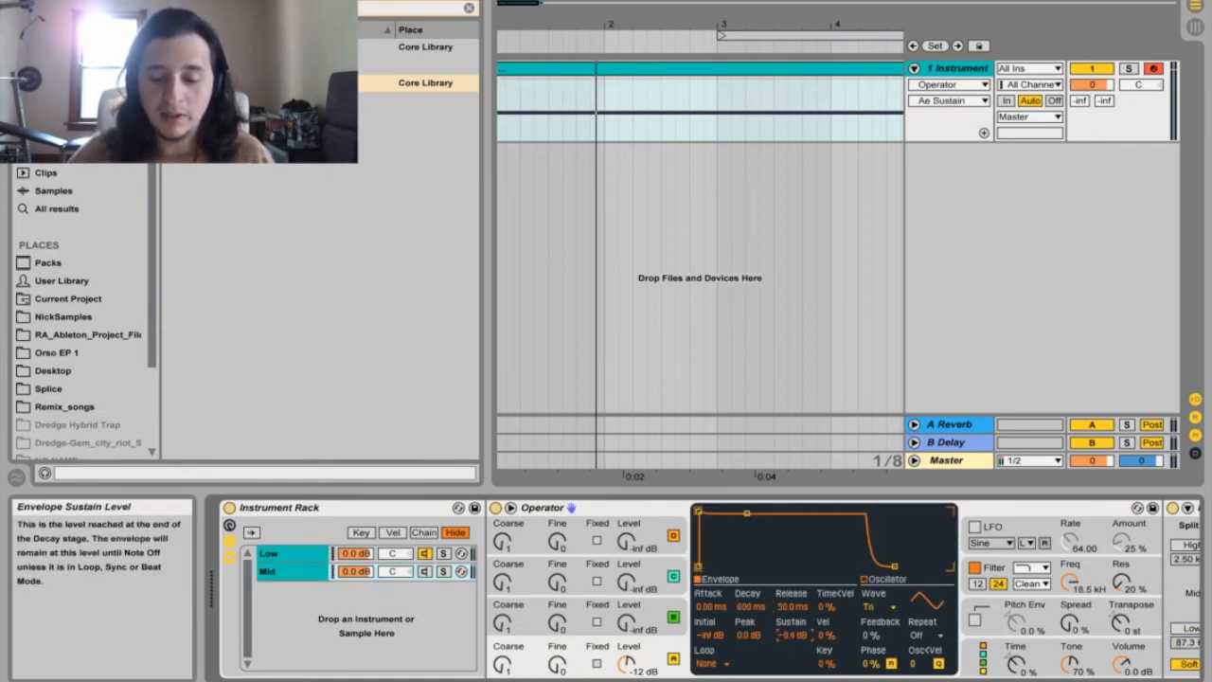
left_click(750, 606)
type("400")
key("Return")
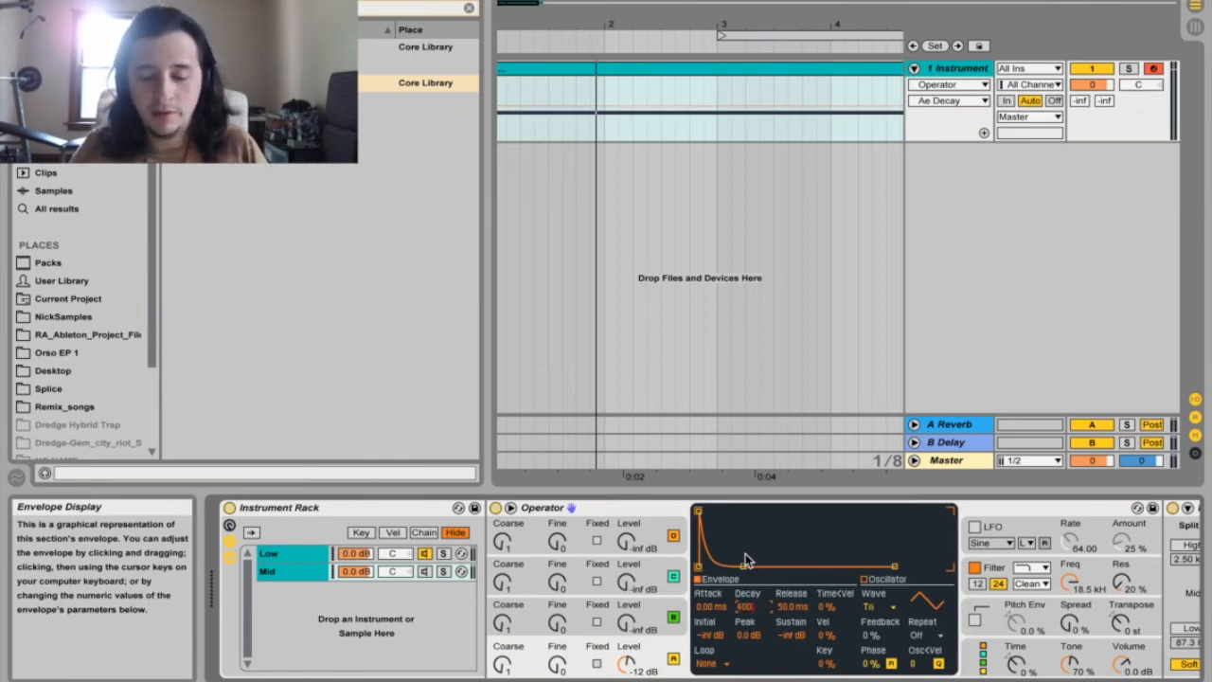
key("Return")
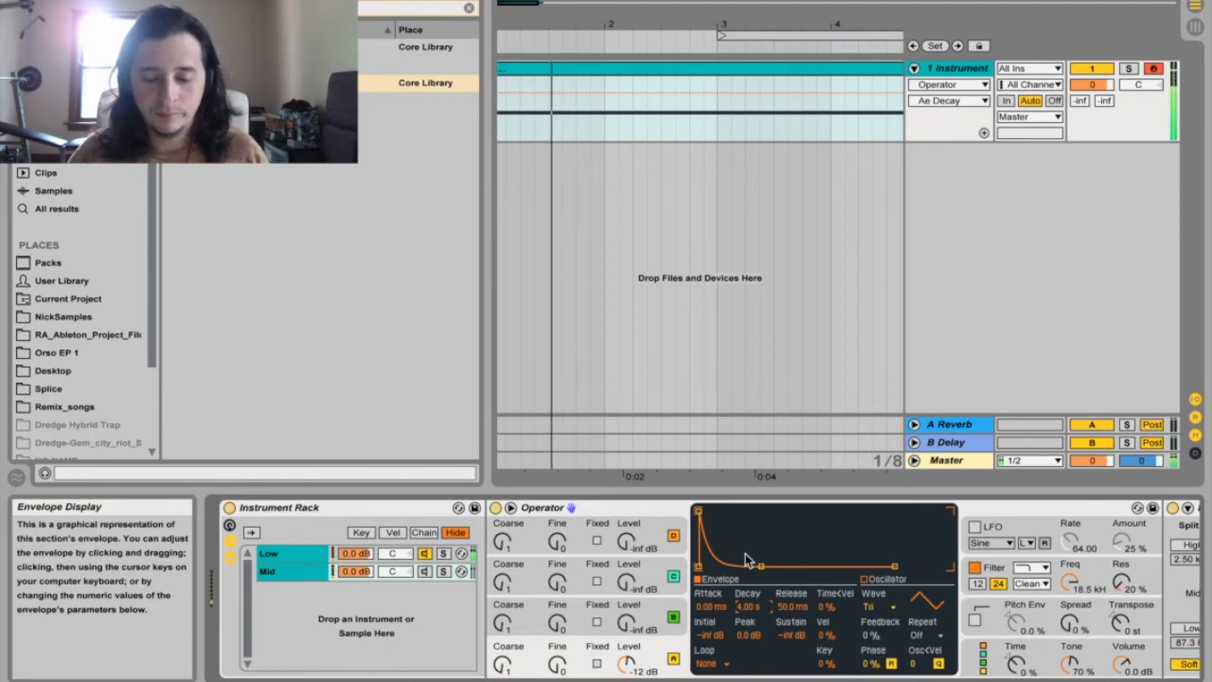
scroll(795, 599, "right", 15)
scroll(854, 622, "right", 6)
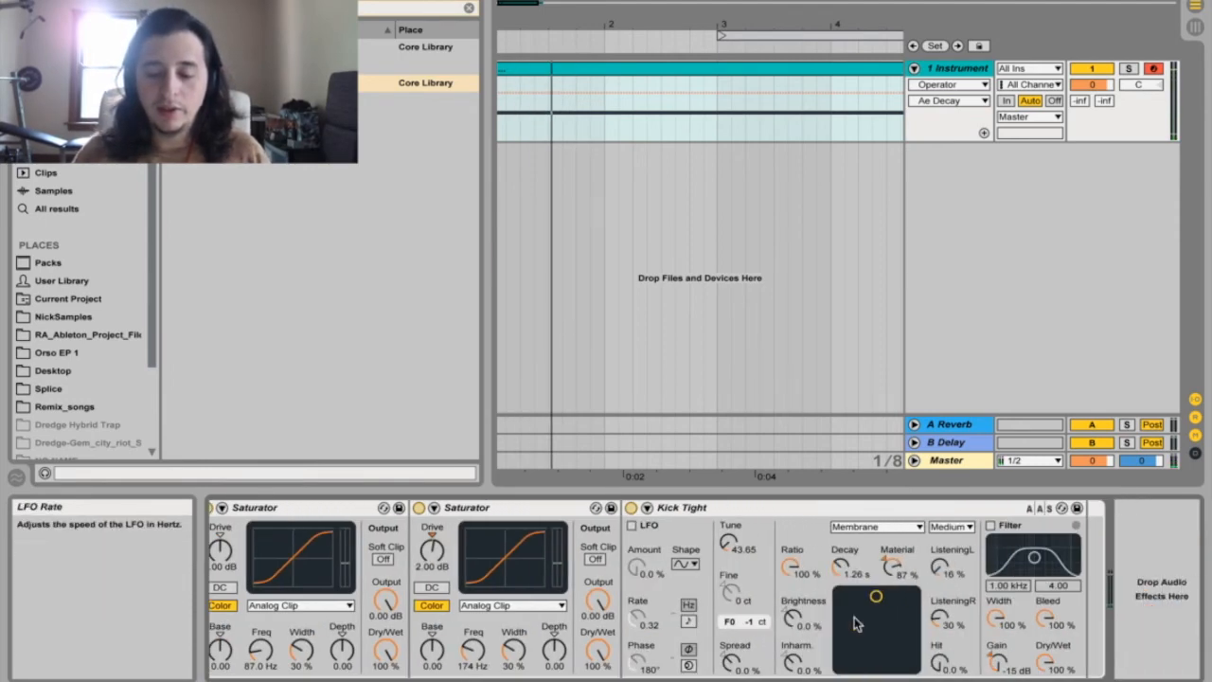
scroll(854, 616, "left", 20)
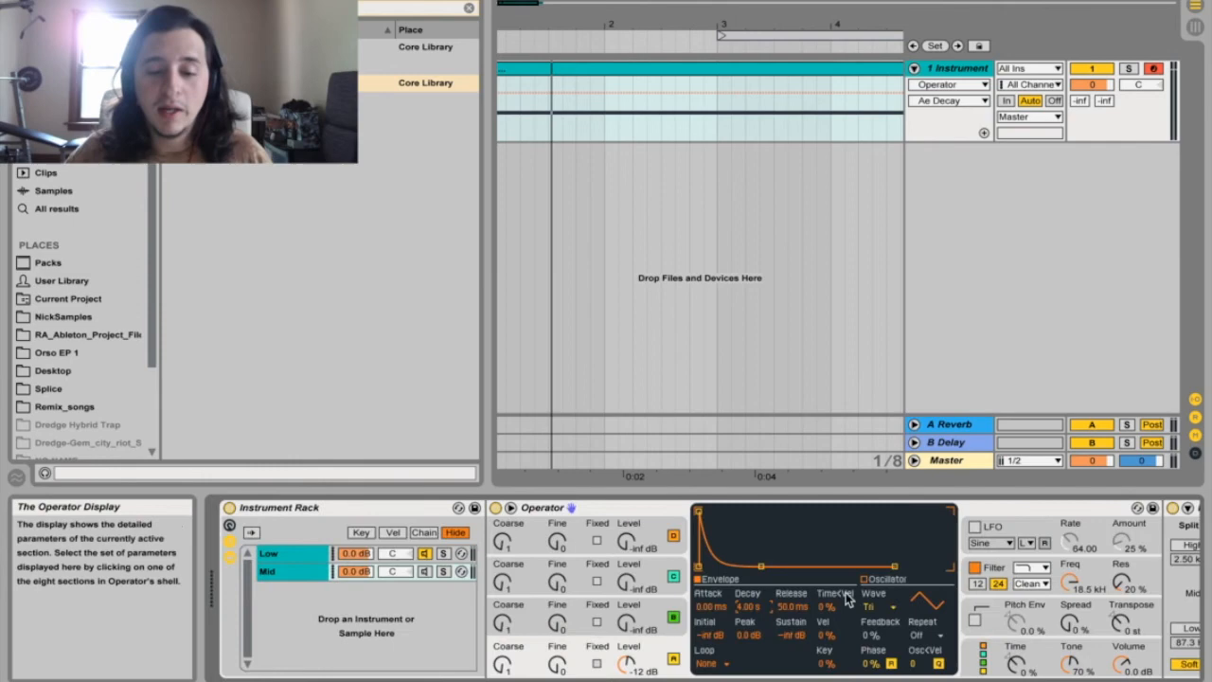
Open the Instrument track's MIDI clip in the note editor and set its grid to 1/4.
scroll(785, 92, "right", 8)
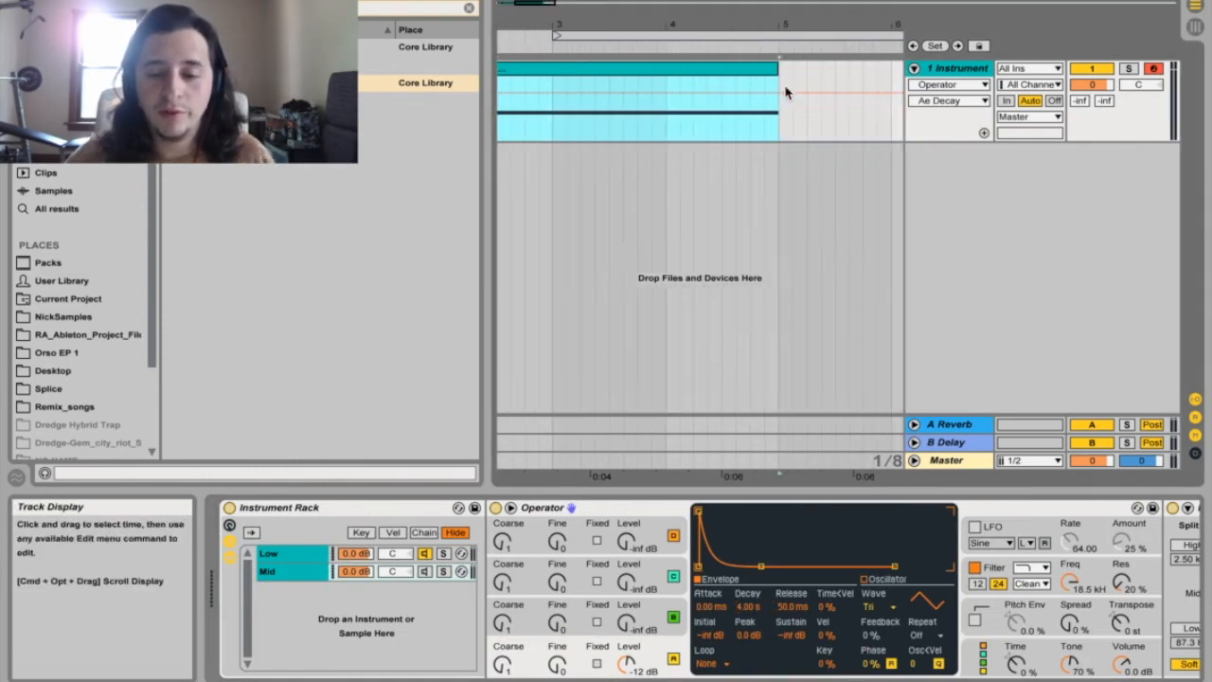
scroll(663, 83, "left", 8)
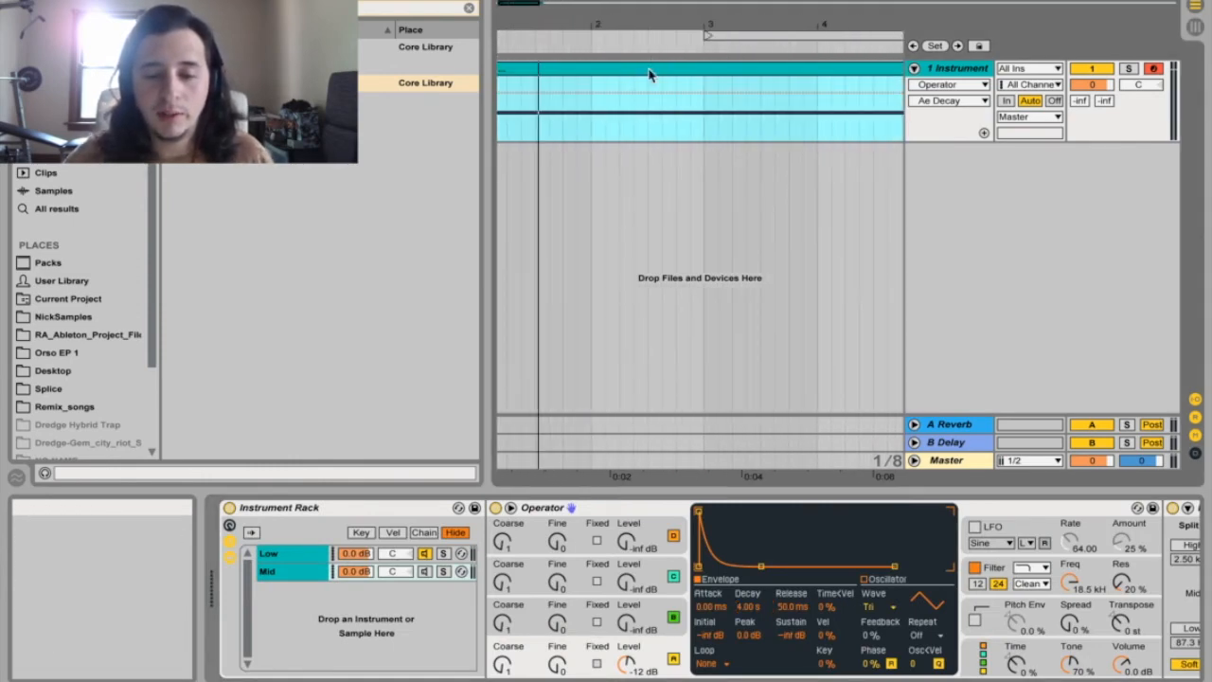
double_click(650, 73)
left_click_drag(591, 293, 597, 365)
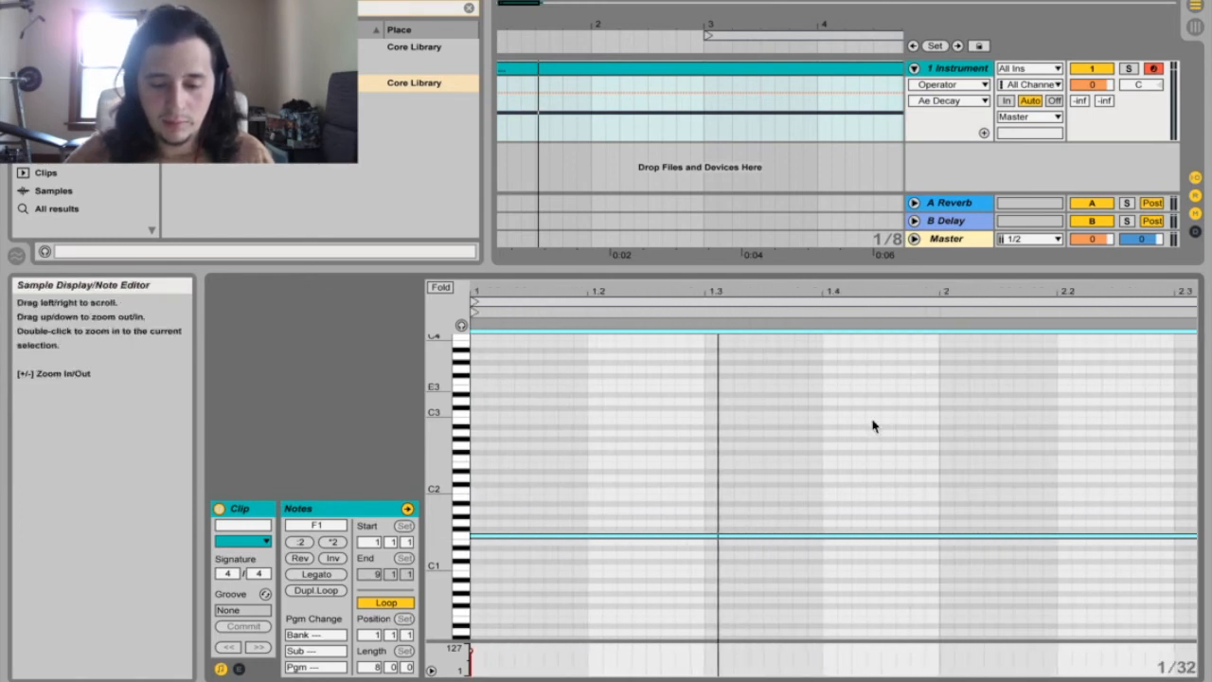
right_click(834, 426)
left_click(861, 369)
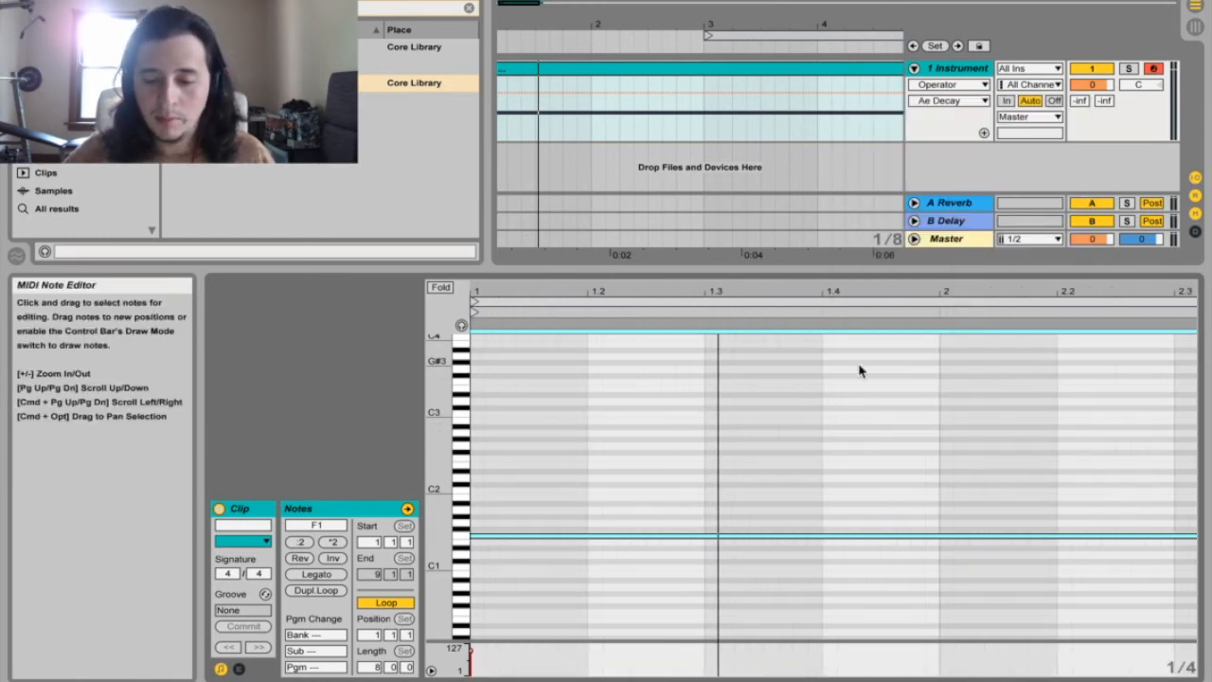
Replace the long F1 note with a quarter-note F1 at the start of the clip.
double_click(494, 540)
double_click(494, 538)
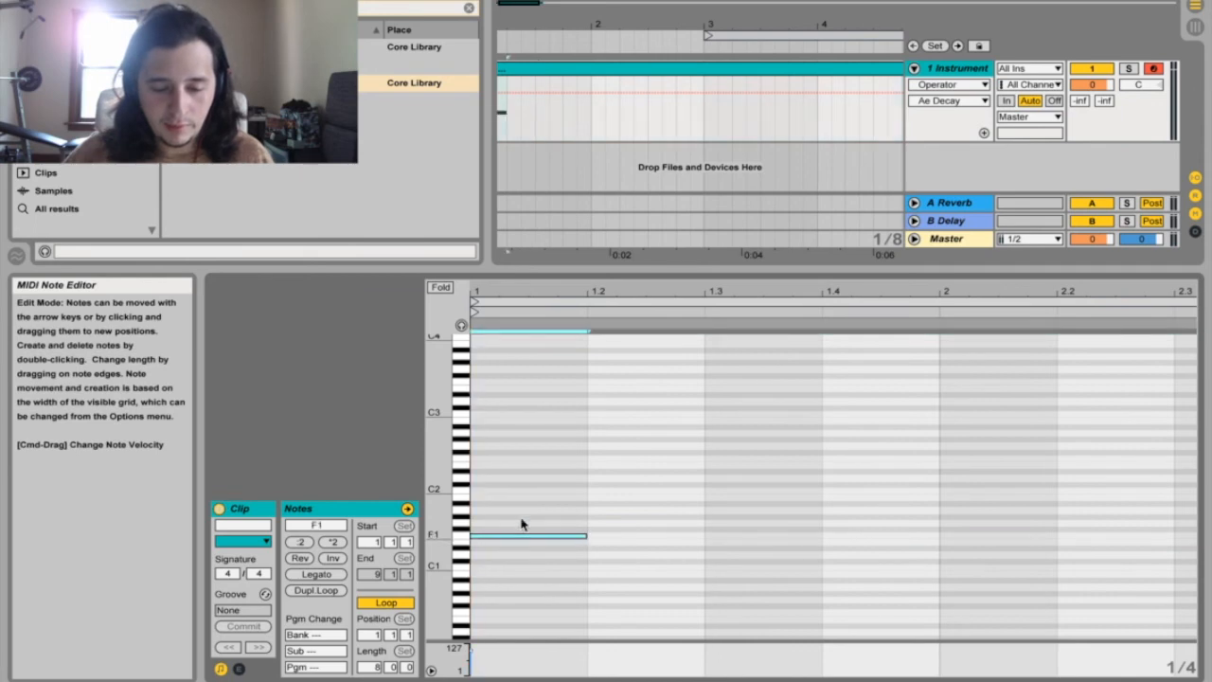
left_click_drag(438, 523, 499, 464)
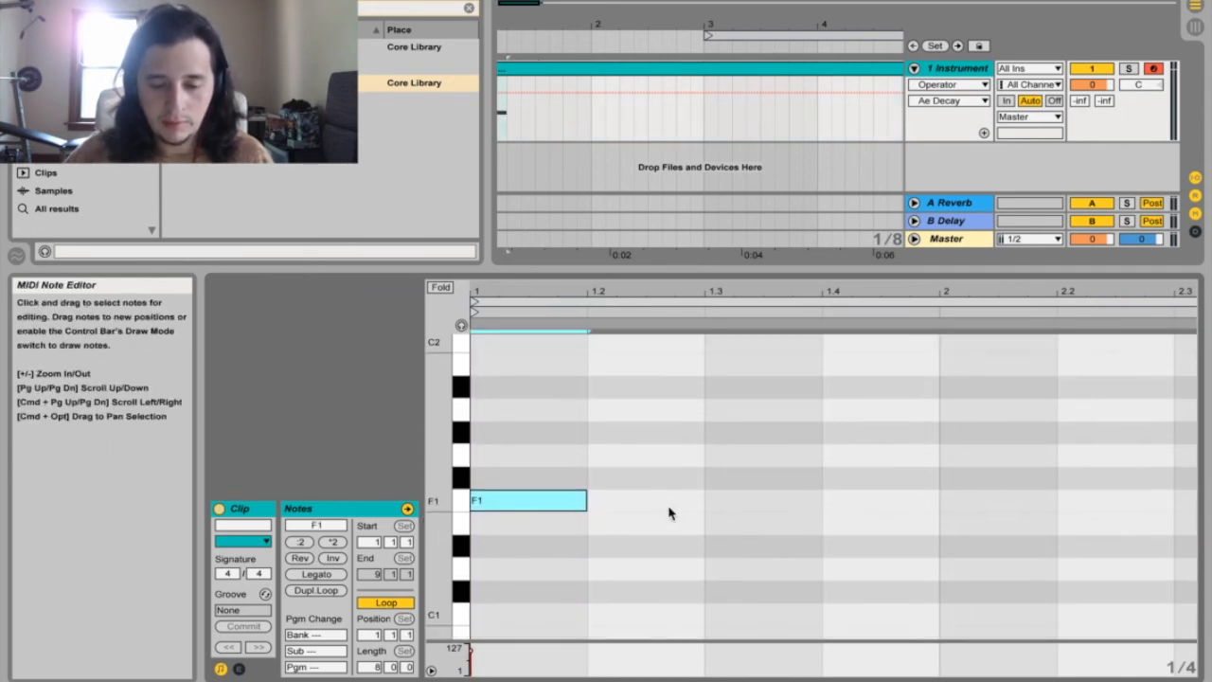
double_click(684, 483)
double_click(684, 483)
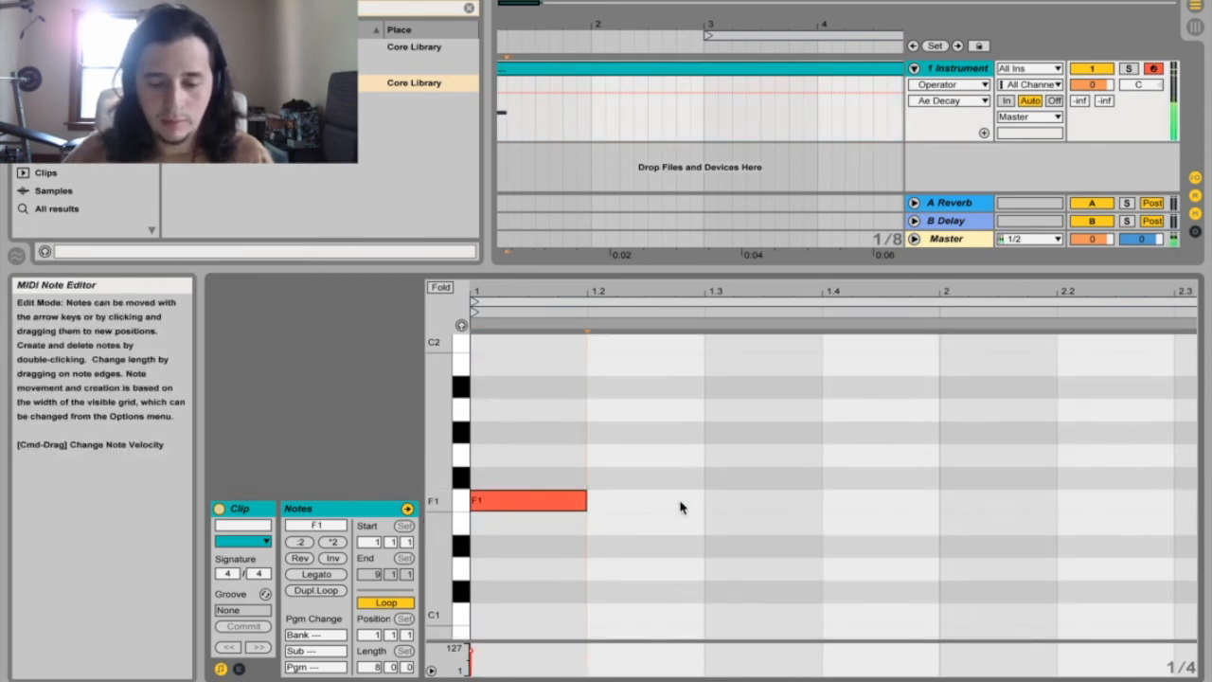
double_click(682, 502)
key("space")
double_click(676, 507)
double_click(763, 521)
double_click(775, 523)
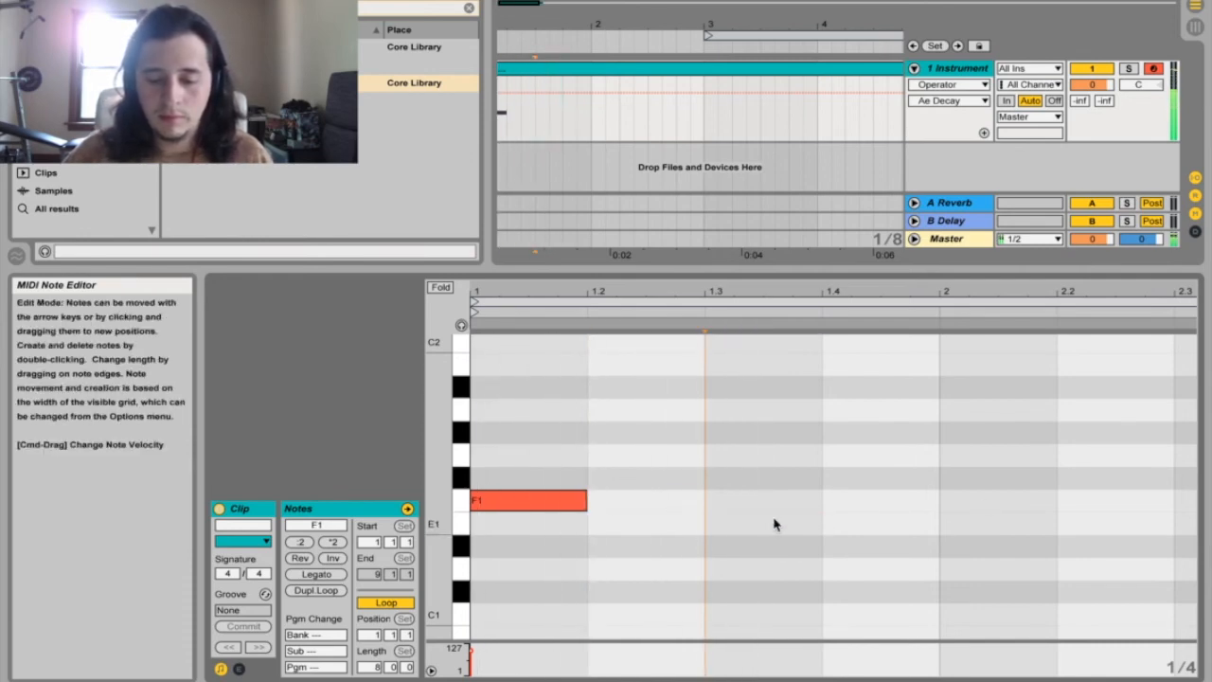
Add quarter-note F1 notes at 1.3 and 2 in the clip.
double_click(790, 501)
left_click(992, 508)
double_click(996, 509)
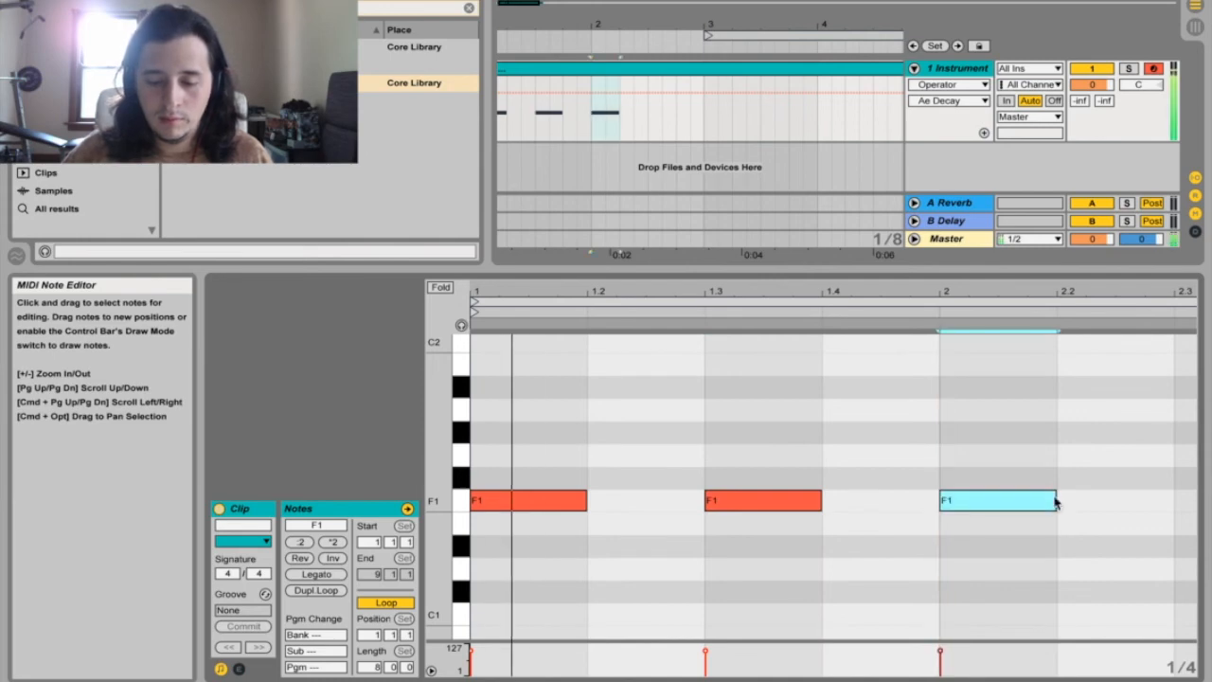
Lengthen all three F1 notes to two beats each so every note reaches the start of the following one.
left_click(1040, 556)
key("super+a")
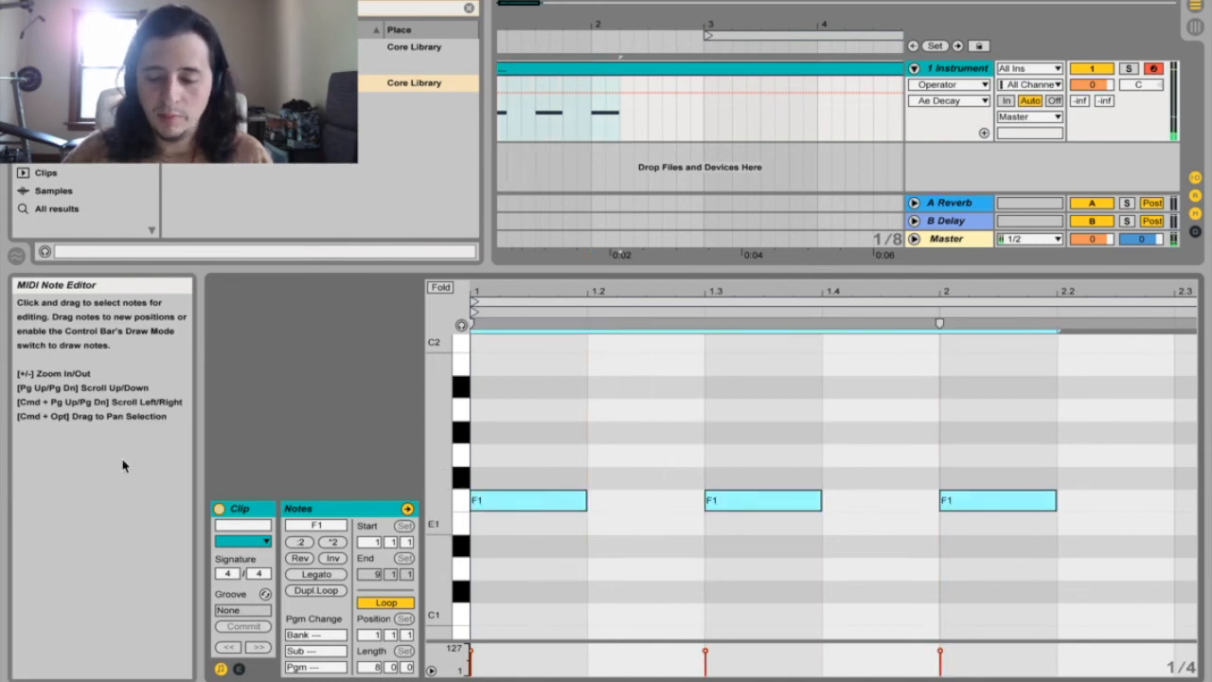
left_click_drag(586, 501, 715, 510)
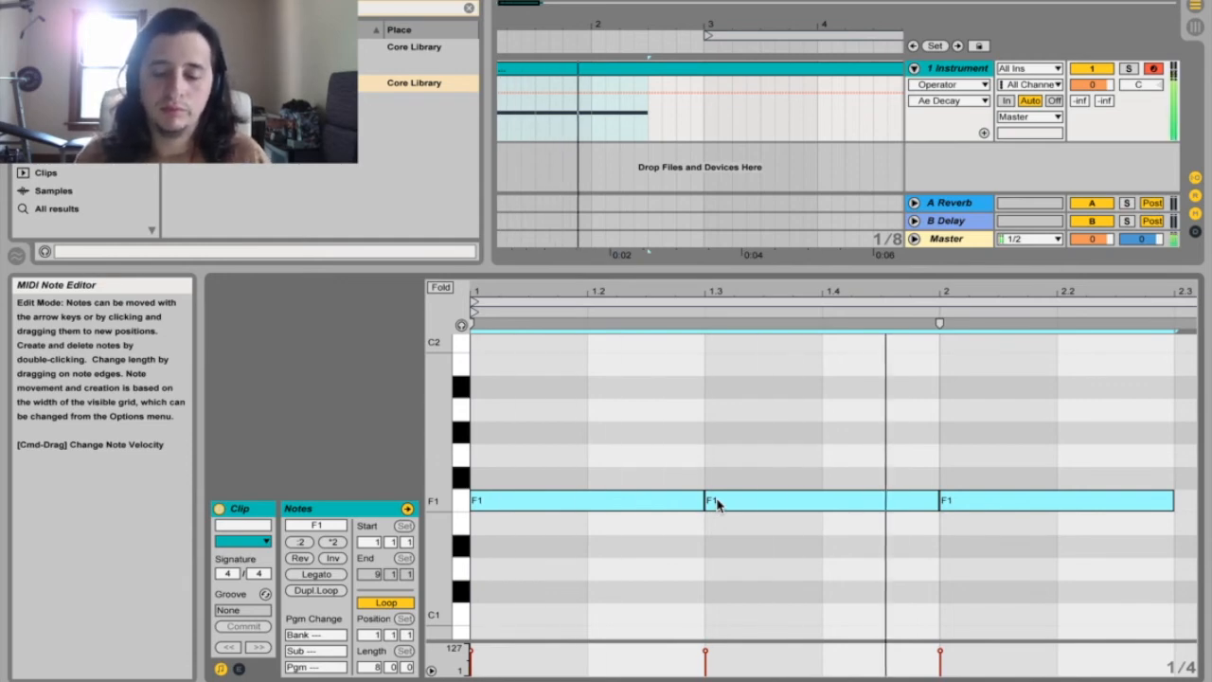
Duplicate the three F1 notes in the clip twice so they repeat back to back up to bar 5.
left_click(1057, 558)
key("super+a")
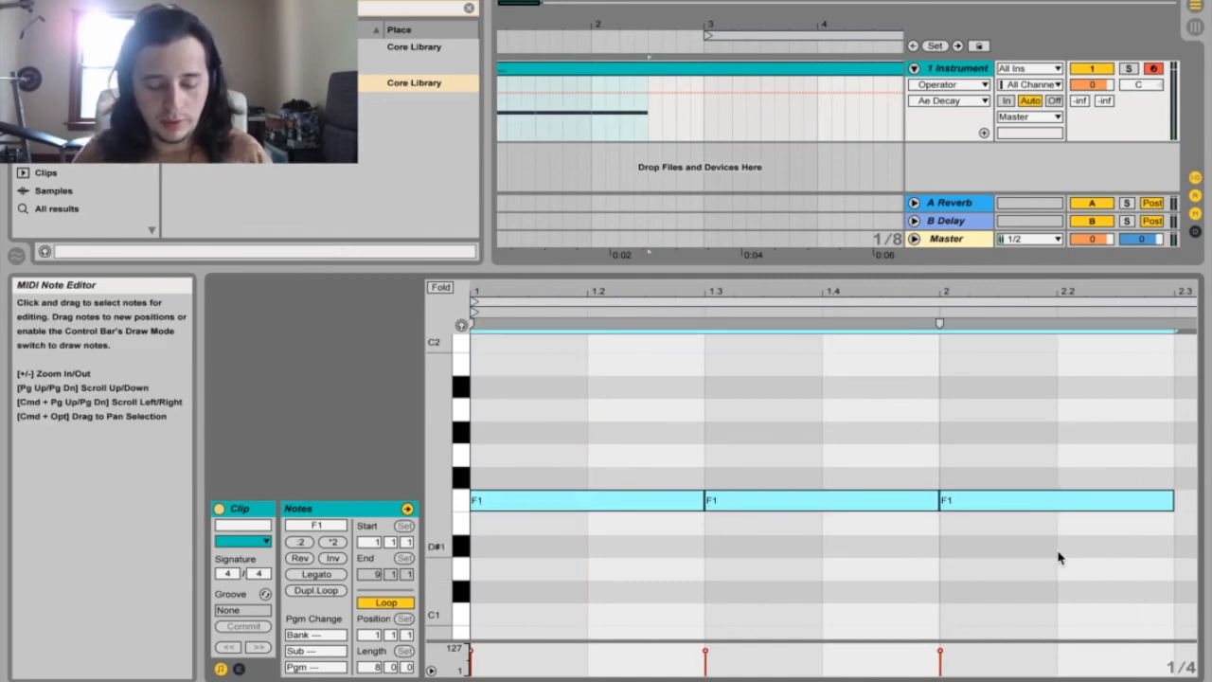
key("super+d")
left_click_drag(956, 289, 956, 256)
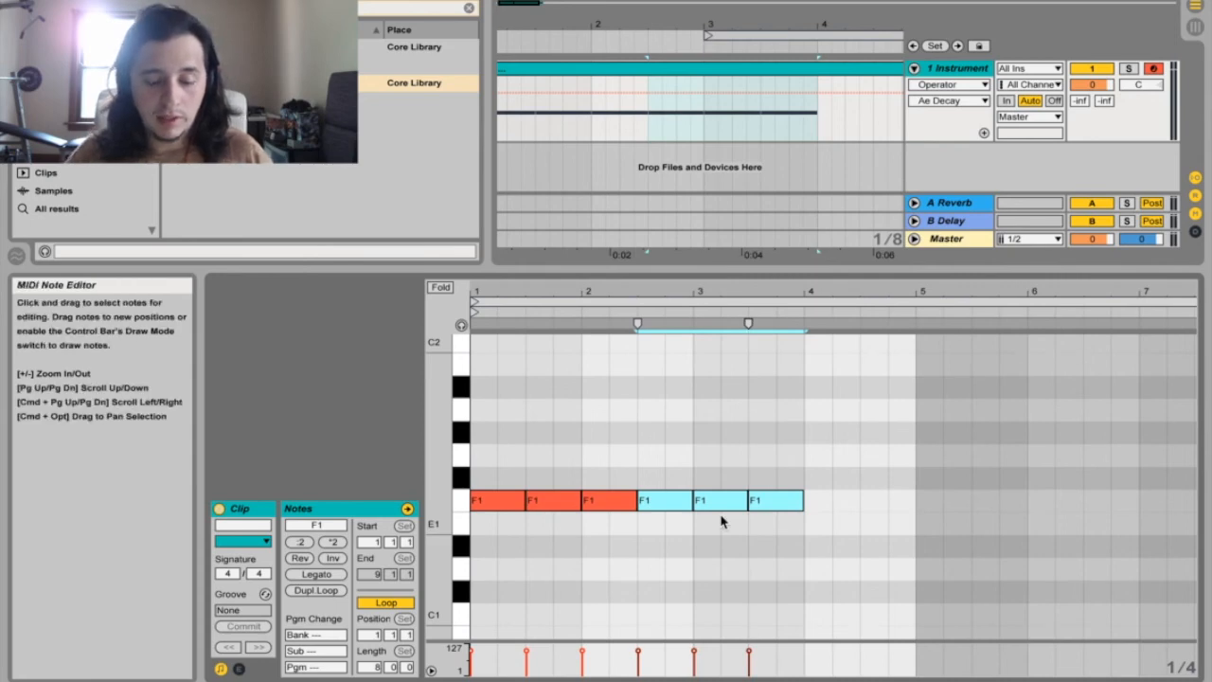
key("super+d")
Delete the surplus F1 note at bar 5 and play back the four-bar pattern.
left_click(951, 599)
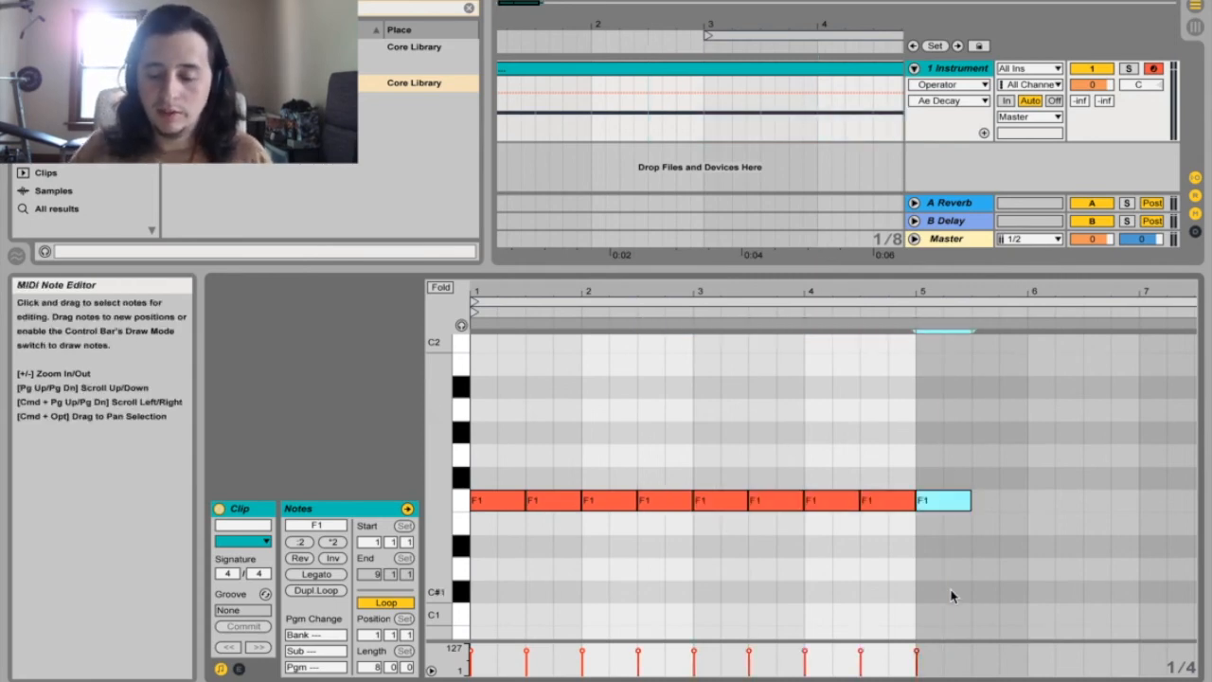
key("Delete")
key("space")
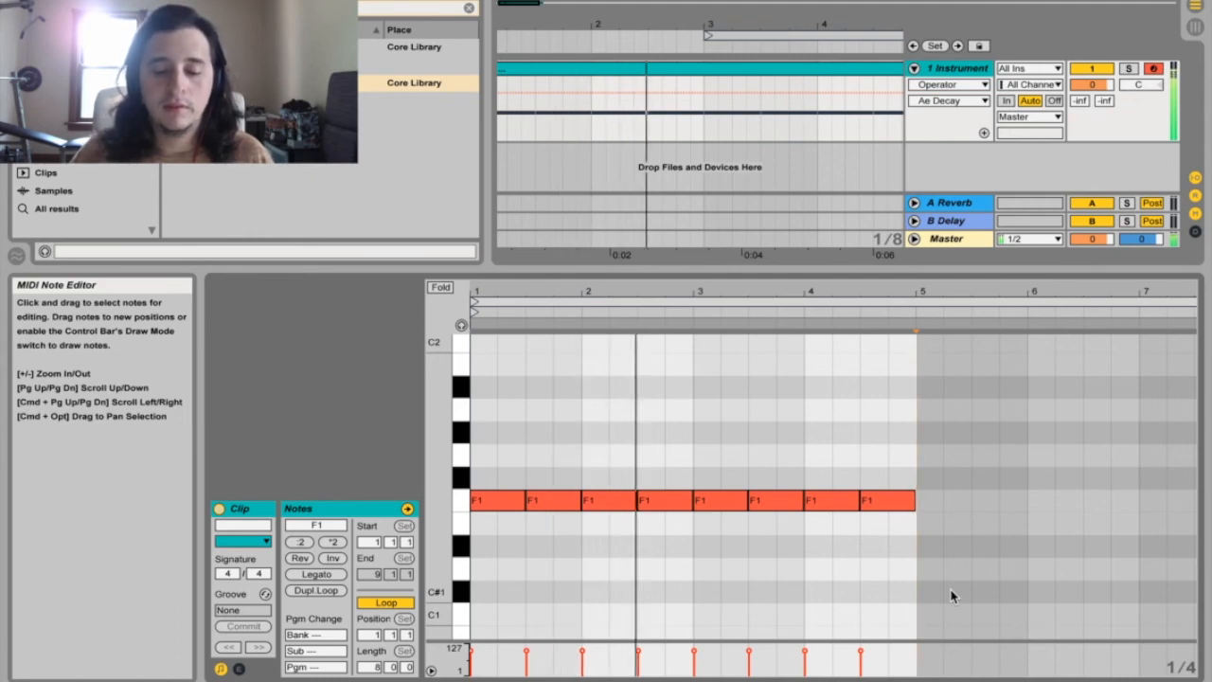
Transpose all the F1 notes in the clip down one octave to F0 and play them back.
left_click(811, 73)
left_click_drag(484, 444, 766, 534)
left_click_drag(857, 549, 975, 551)
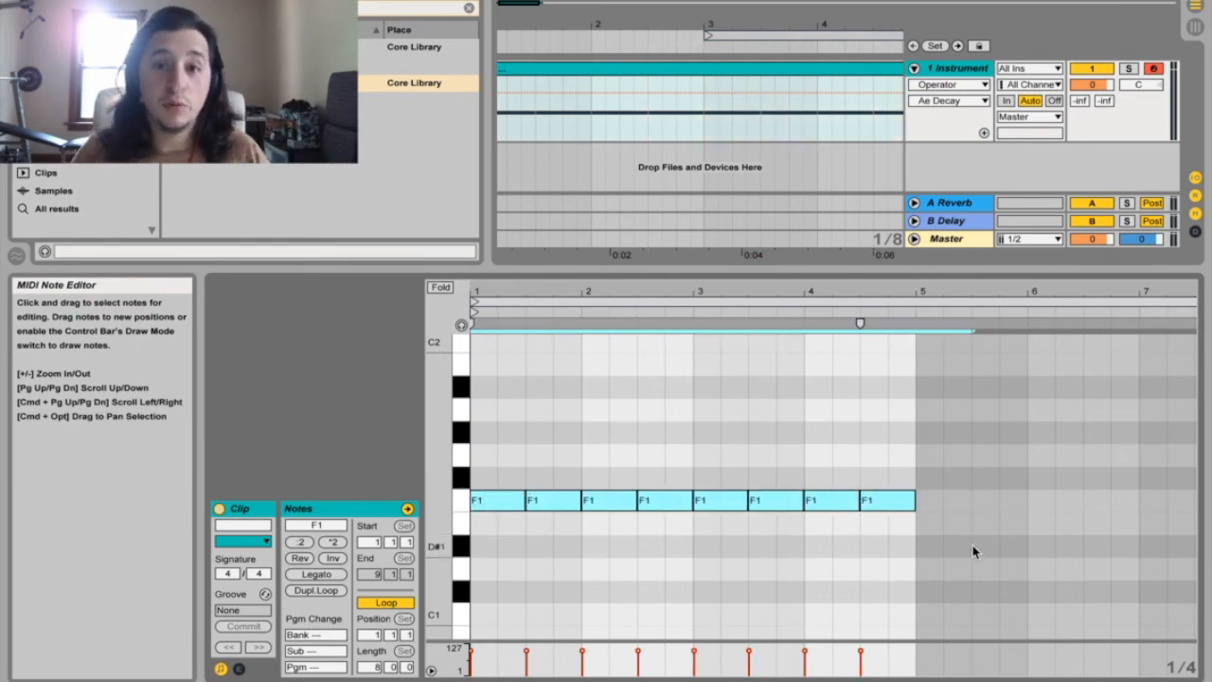
key("shift+Down")
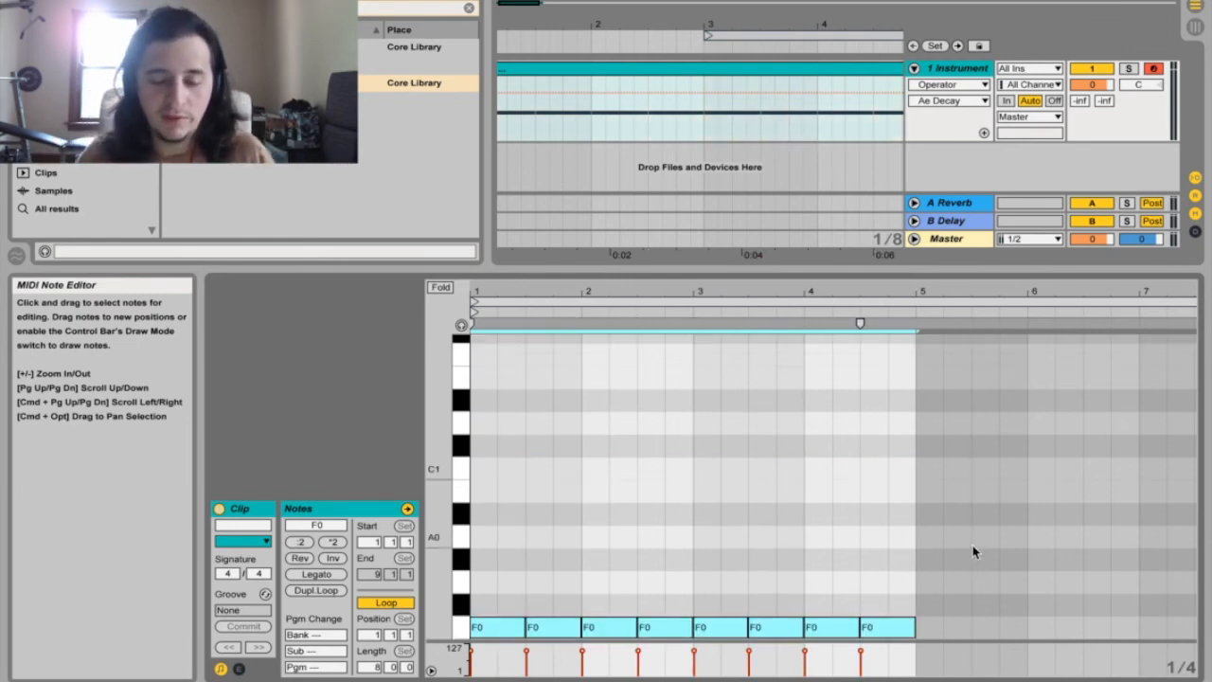
key("space")
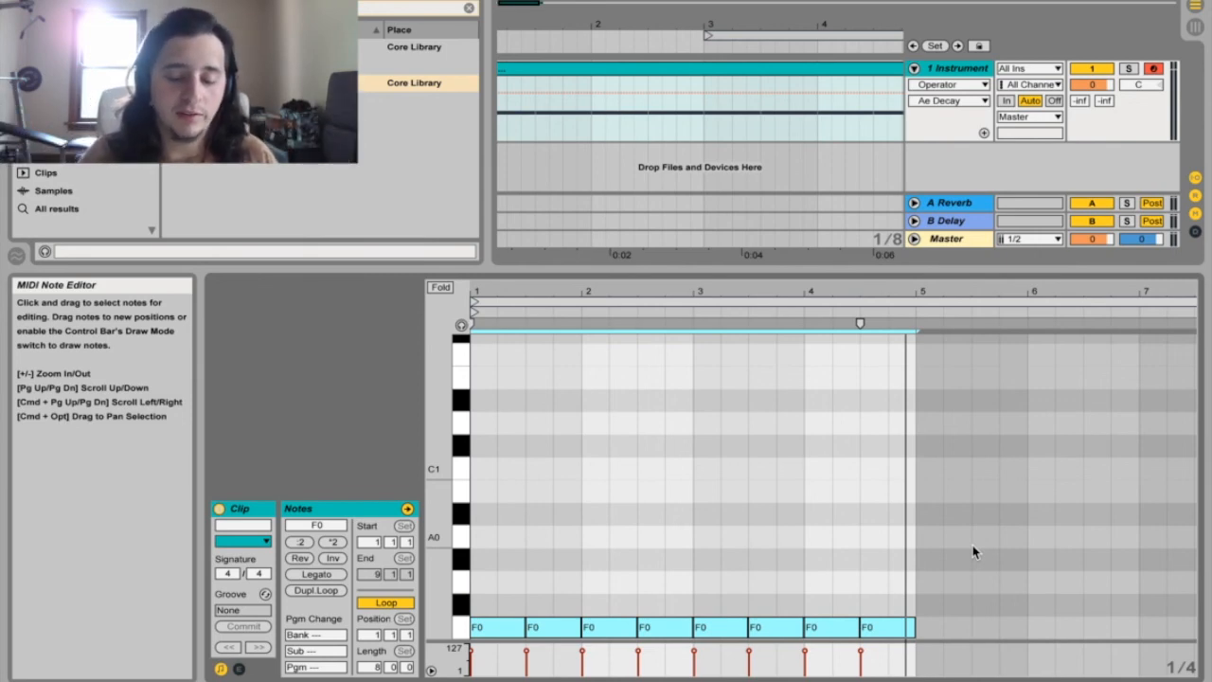
Audition the whole pattern two octaves higher at F2 and return its notes to F0.
key("shift+Up")
key("shift+Up")
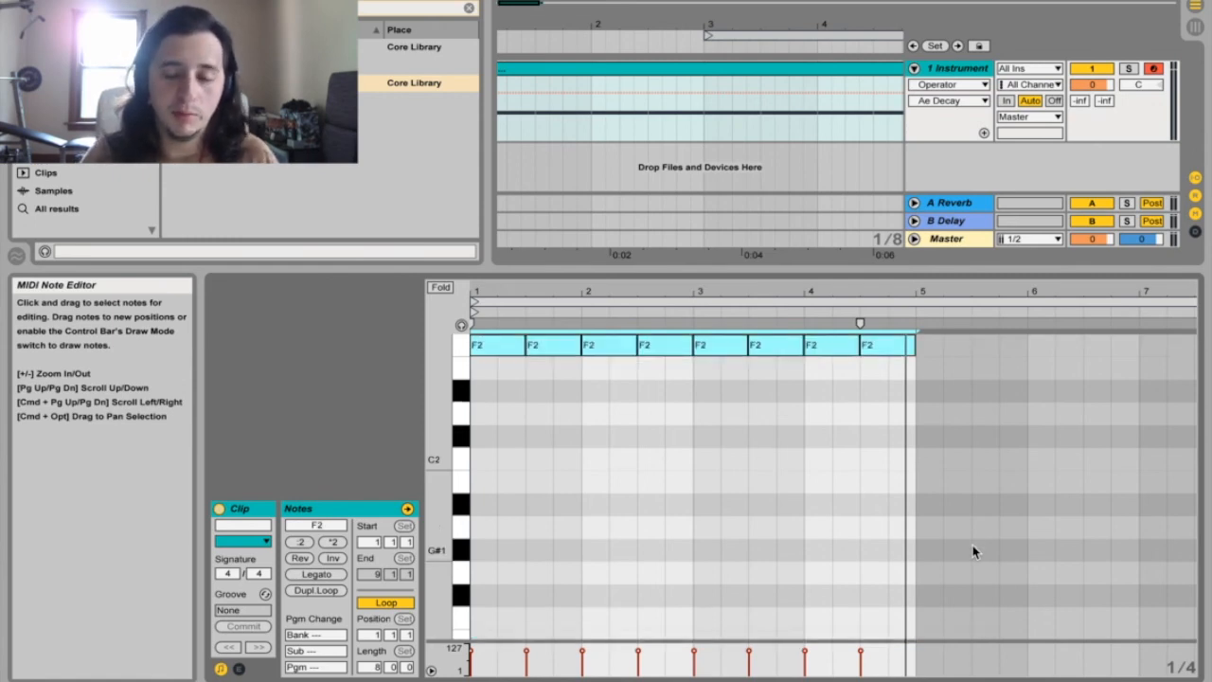
key("space")
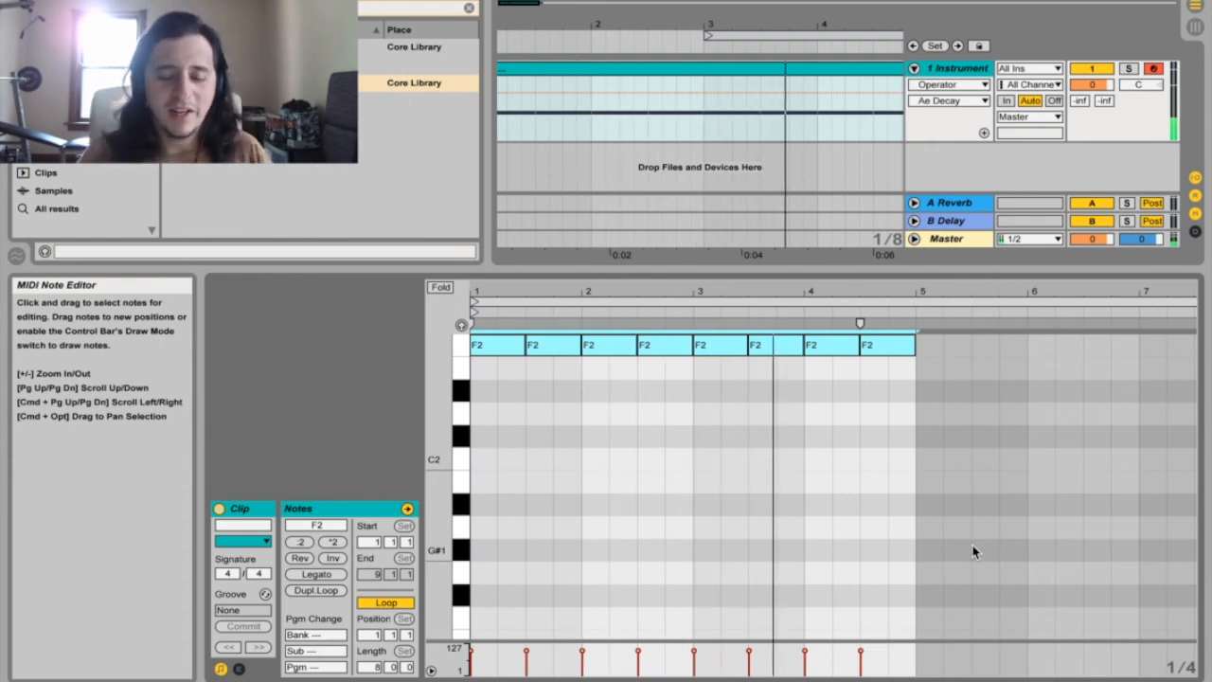
key("shift+Down")
key("shift+Down")
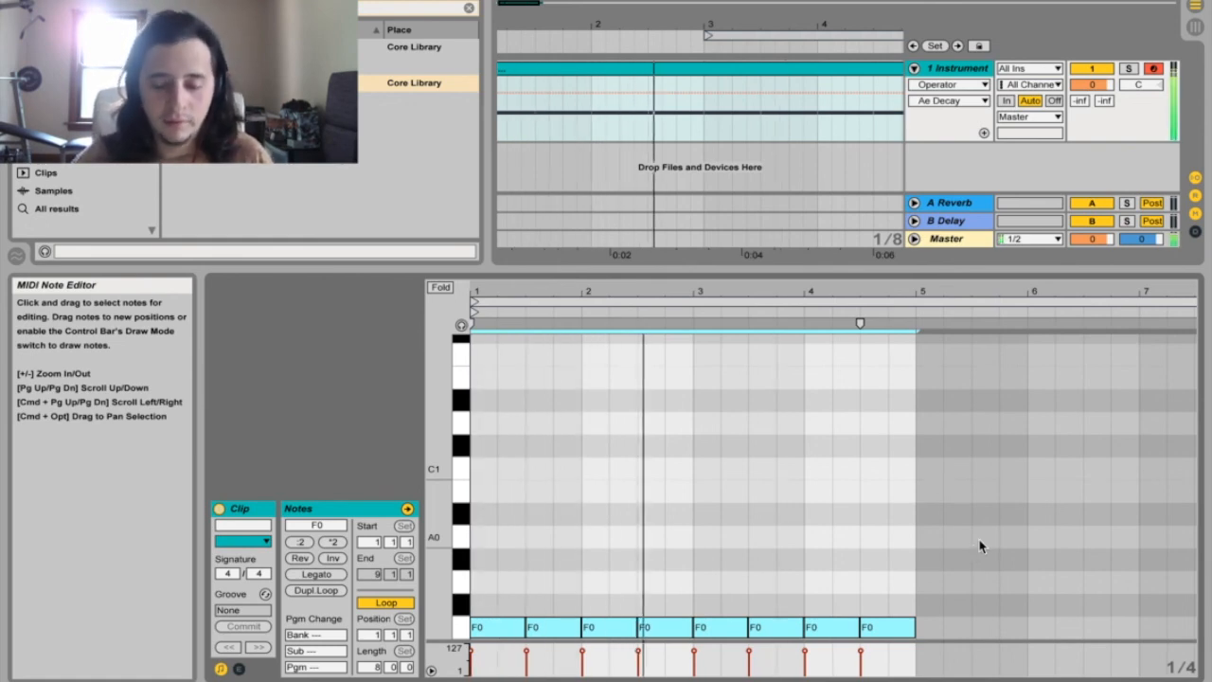
Show the Instrument track's devices in place of the note editor and select the Mid chain in the Instrument Rack.
left_click(928, 272)
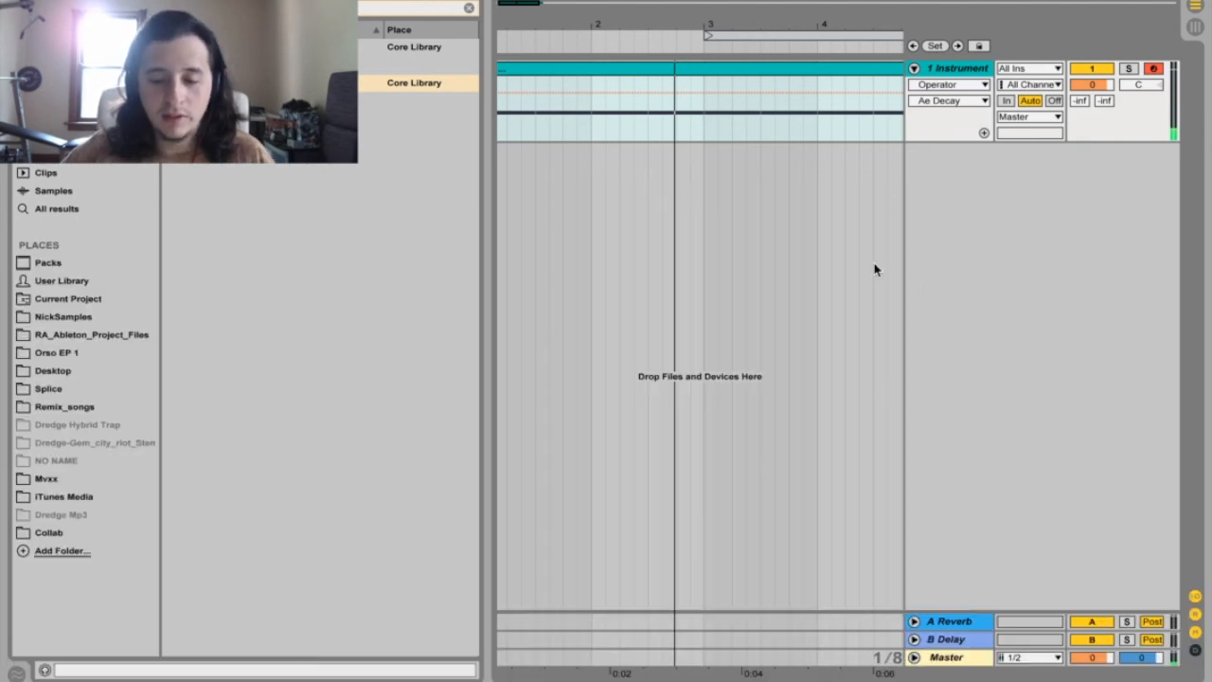
double_click(969, 72)
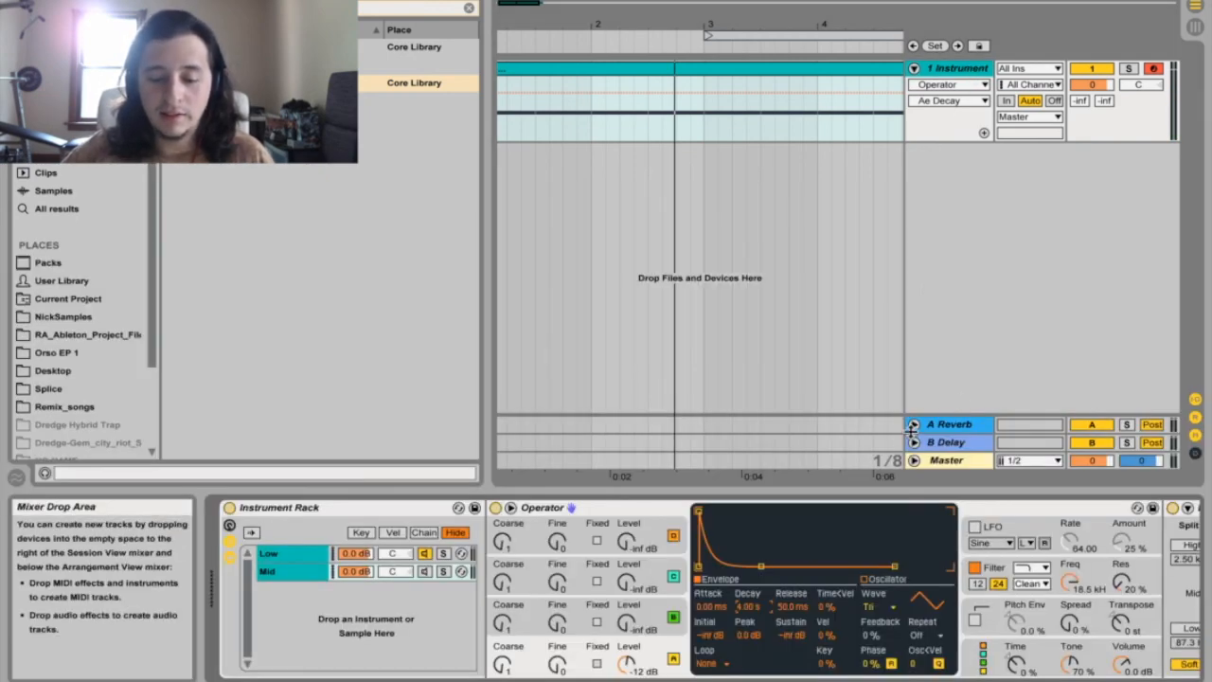
scroll(638, 571, "down", 5)
scroll(637, 571, "up", 5)
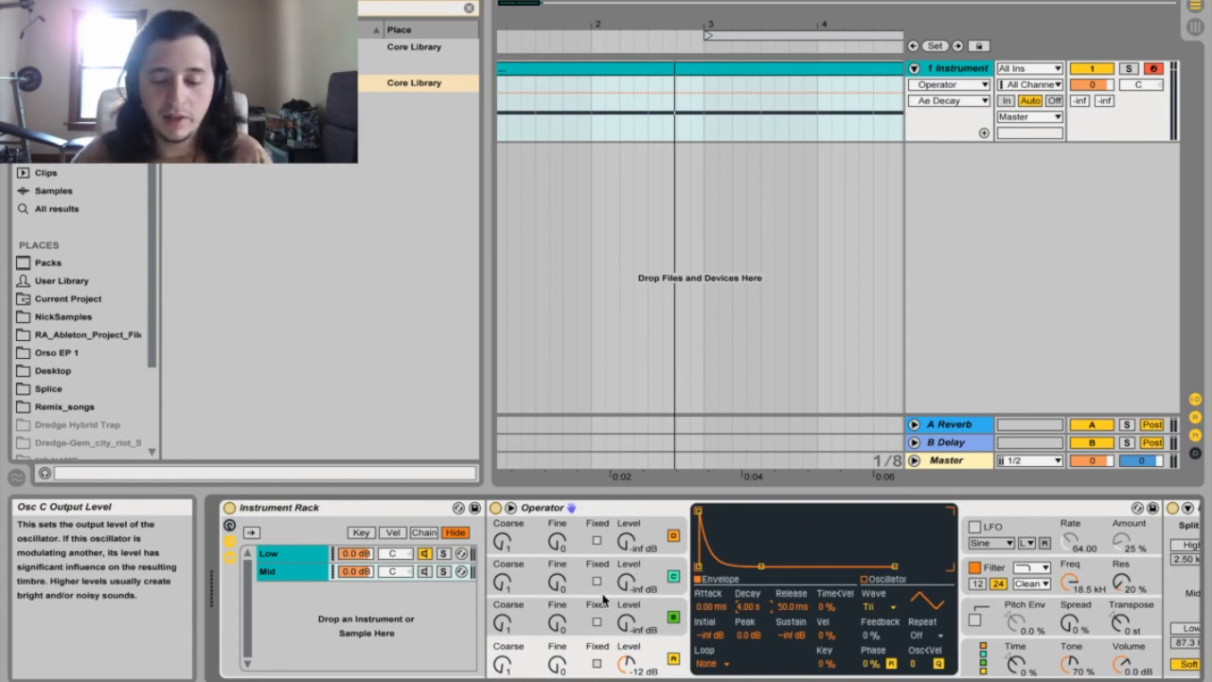
left_click(308, 573)
left_click(308, 574)
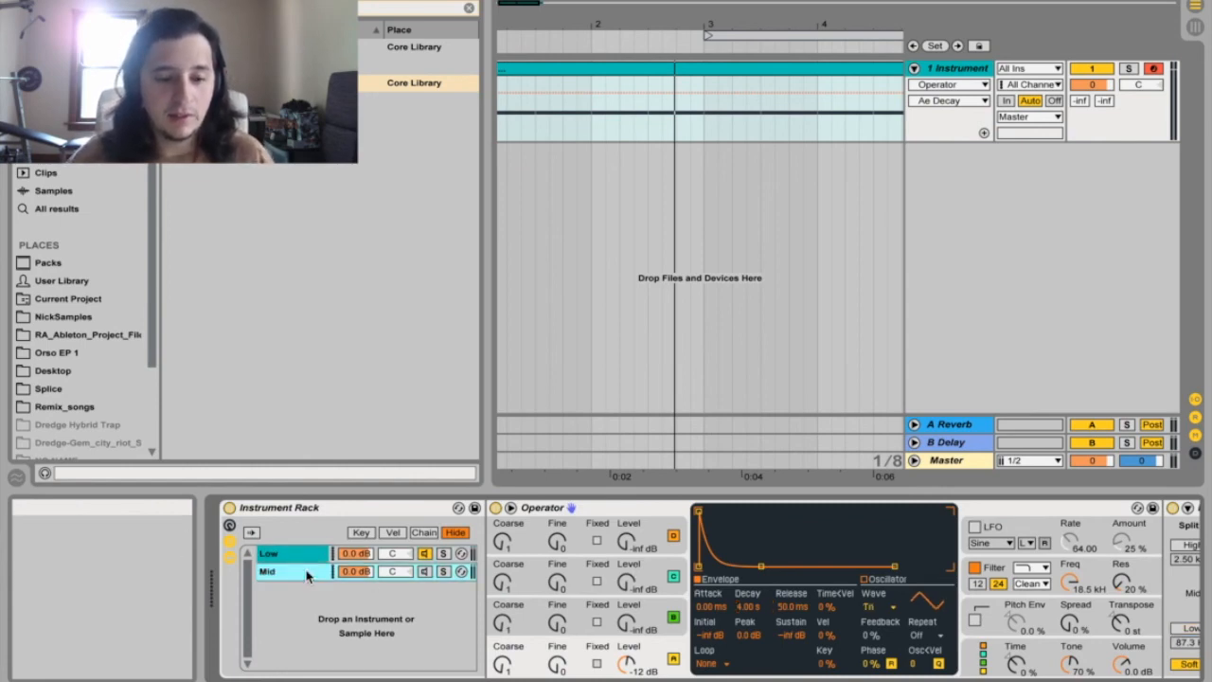